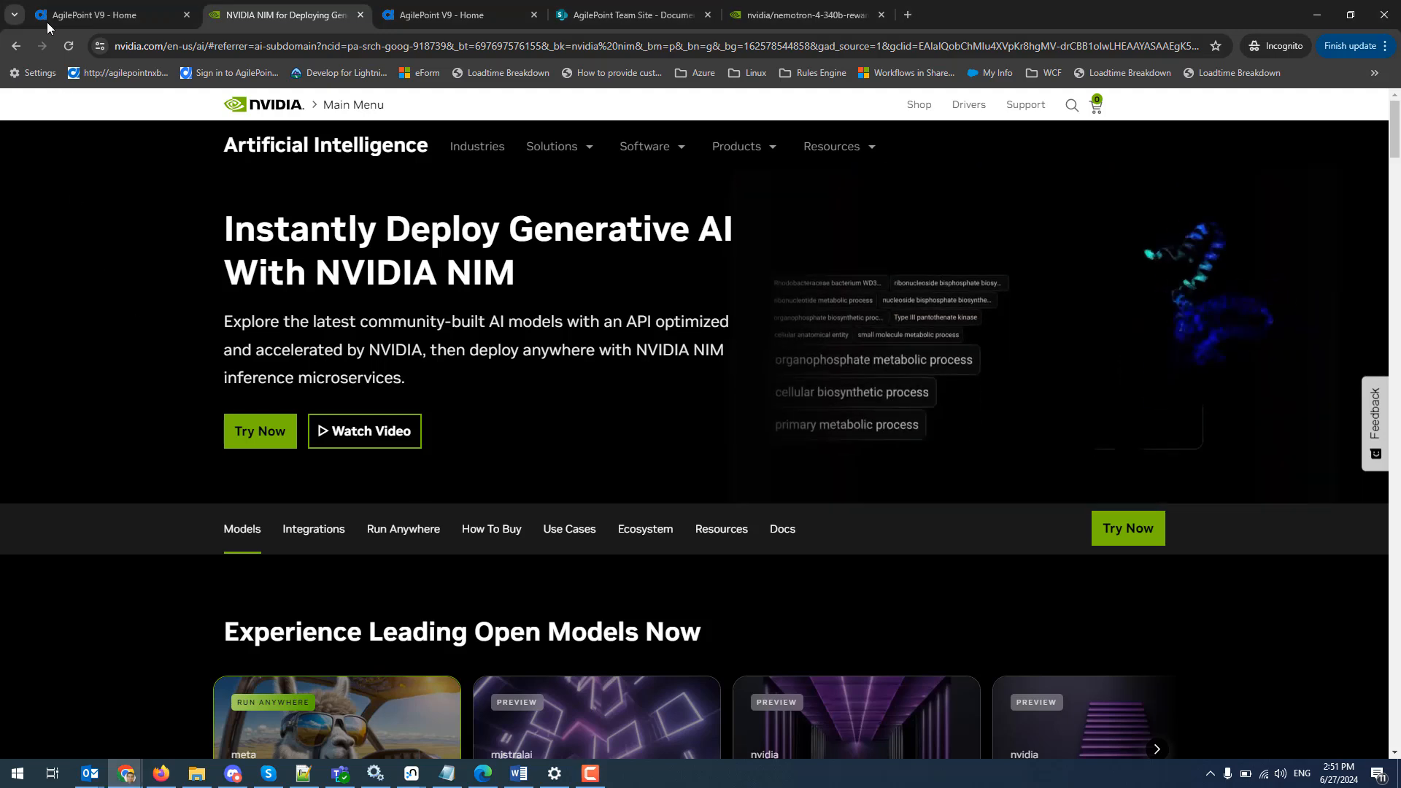
- Switch to AgilePoint and open the NVIDIA NIM (BETA) group in Global Access Tokens, searching for "nvi"
{"action": "left_click", "coordinate": [88, 14]}
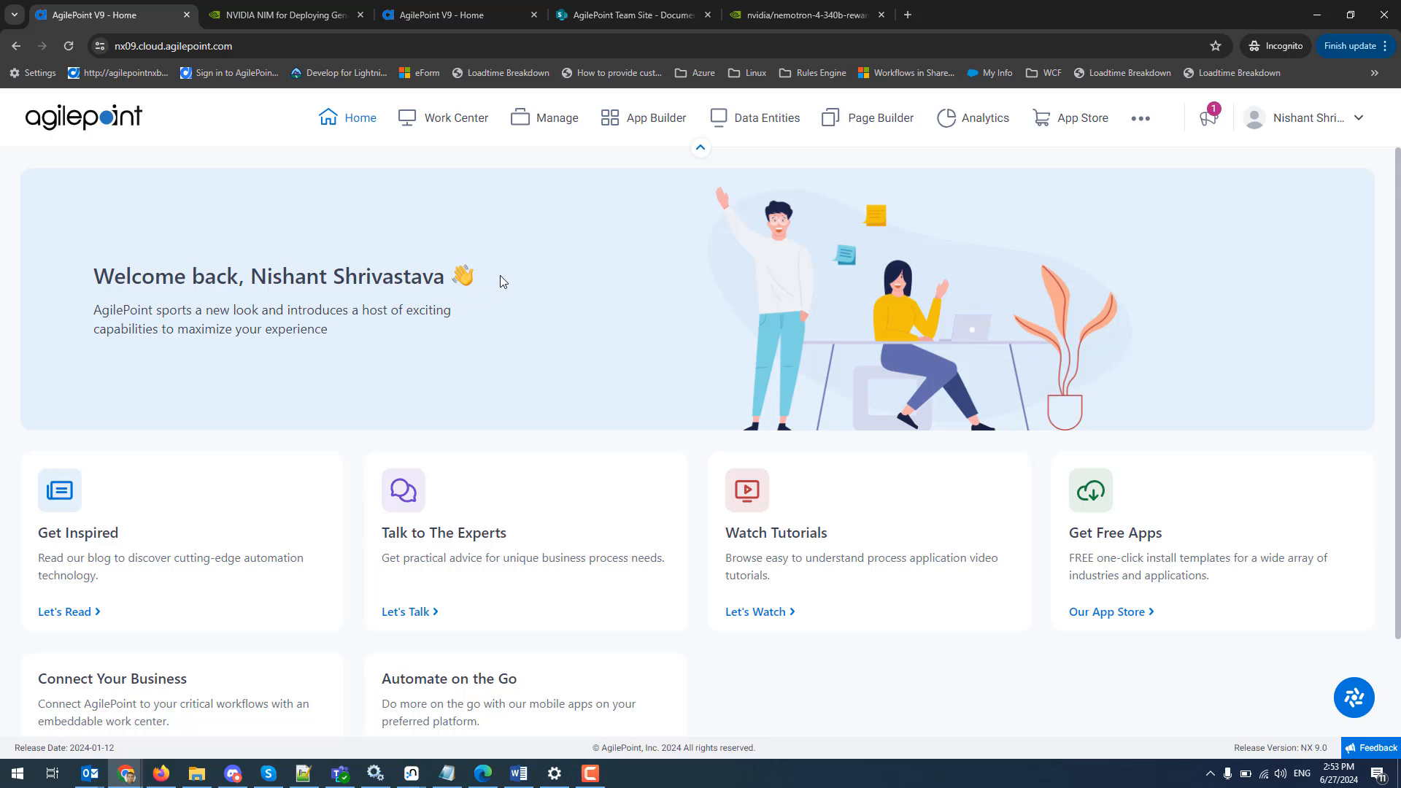
{"action": "left_click", "coordinate": [553, 125]}
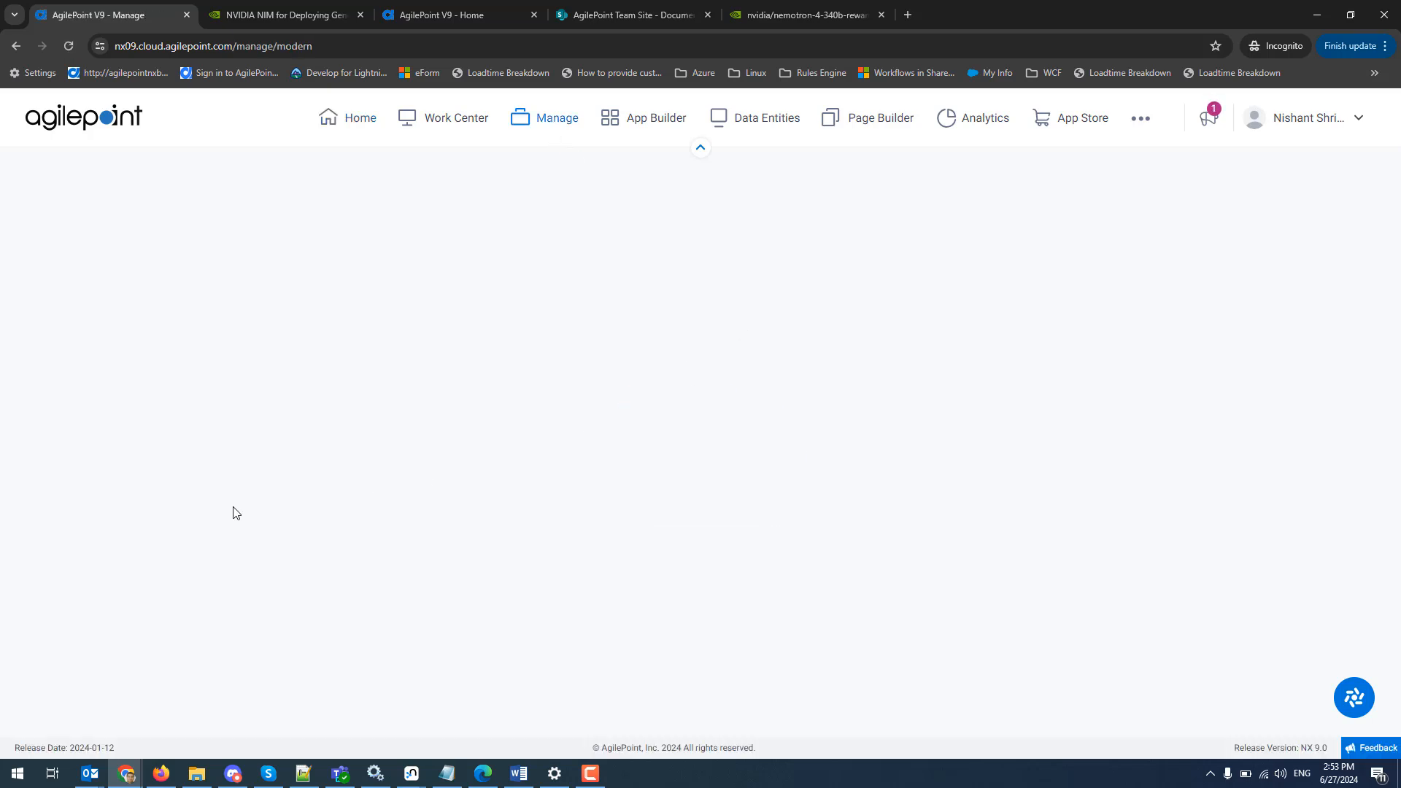
{"action": "left_click", "coordinate": [133, 345]}
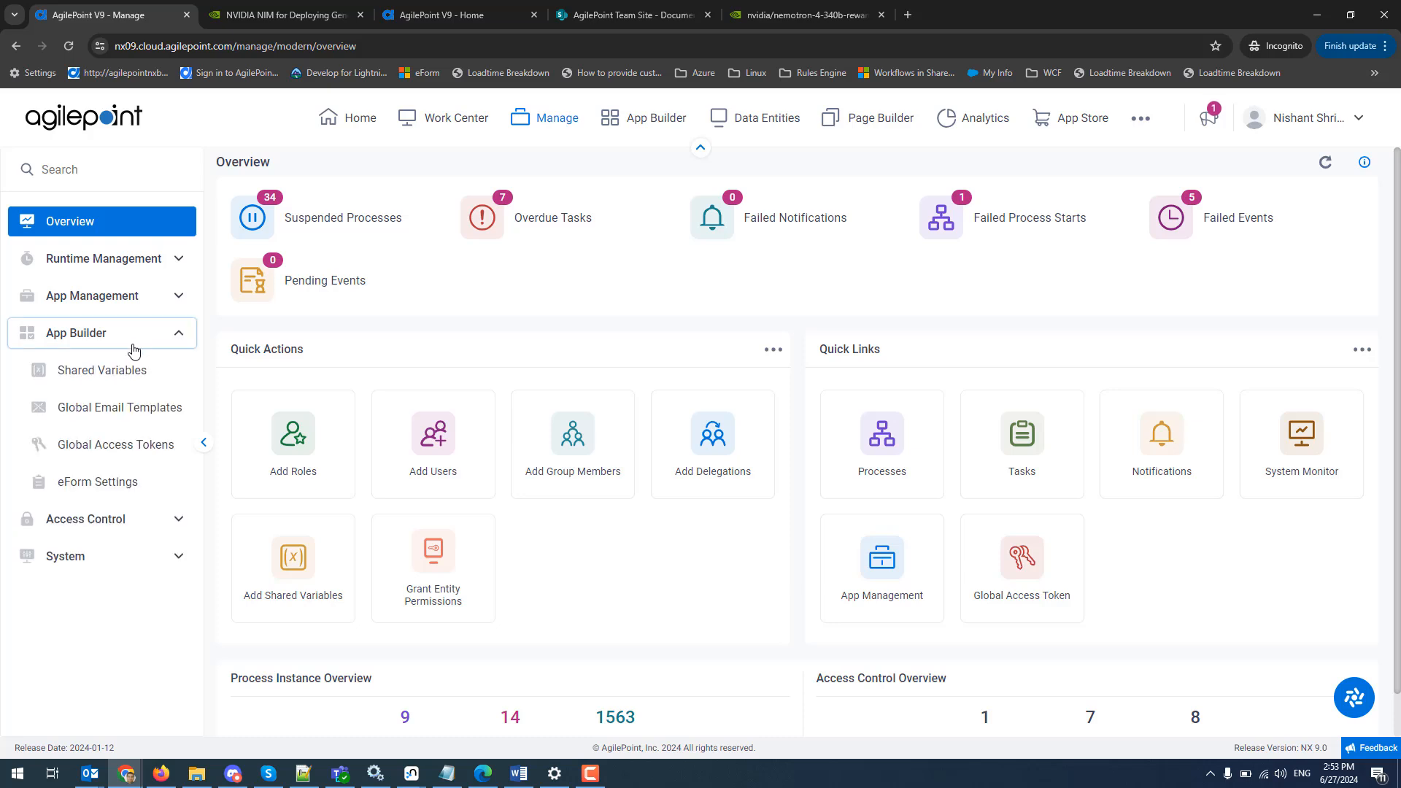
{"action": "left_click", "coordinate": [122, 445]}
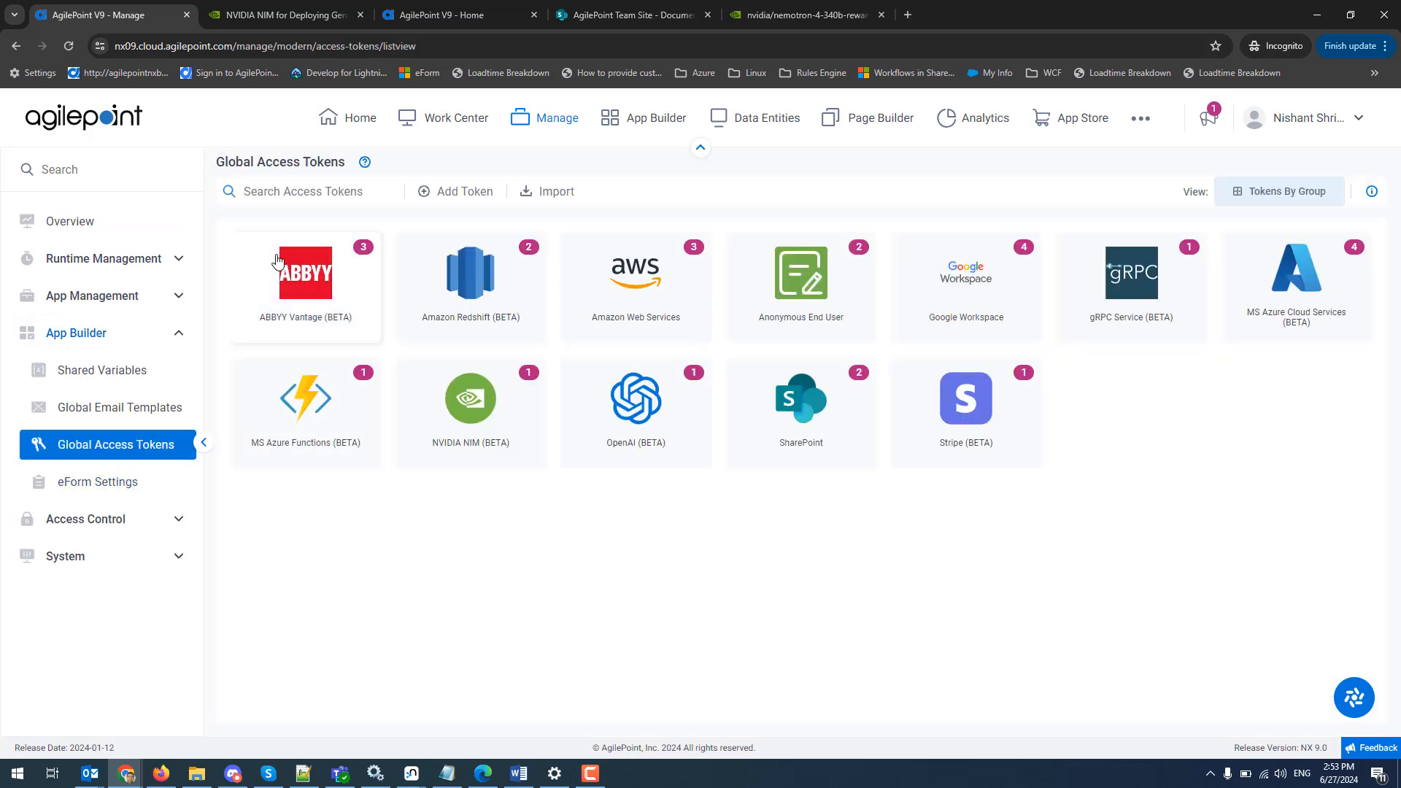
{"action": "left_click", "coordinate": [287, 192]}
{"action": "type", "text": "nvi"}
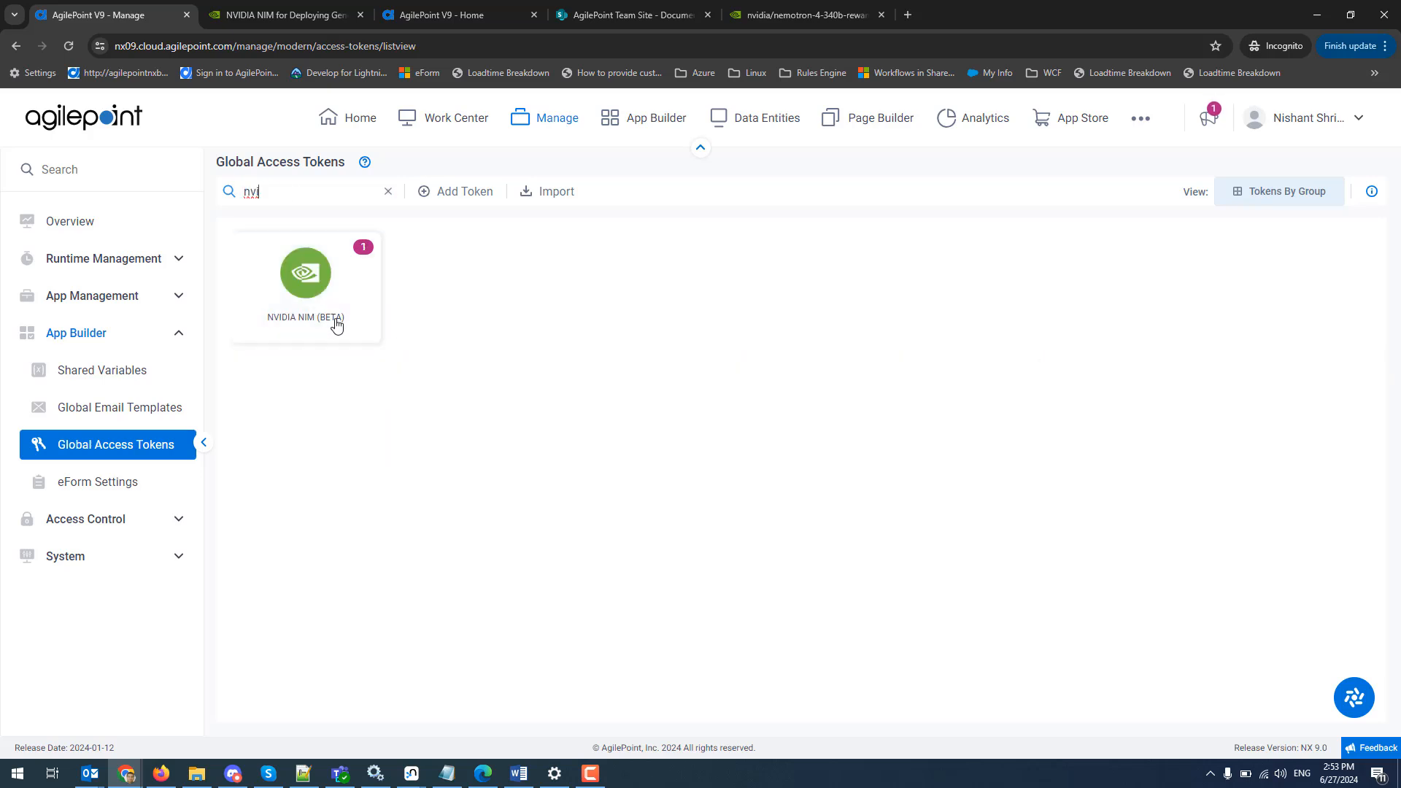
{"action": "left_click", "coordinate": [323, 302]}
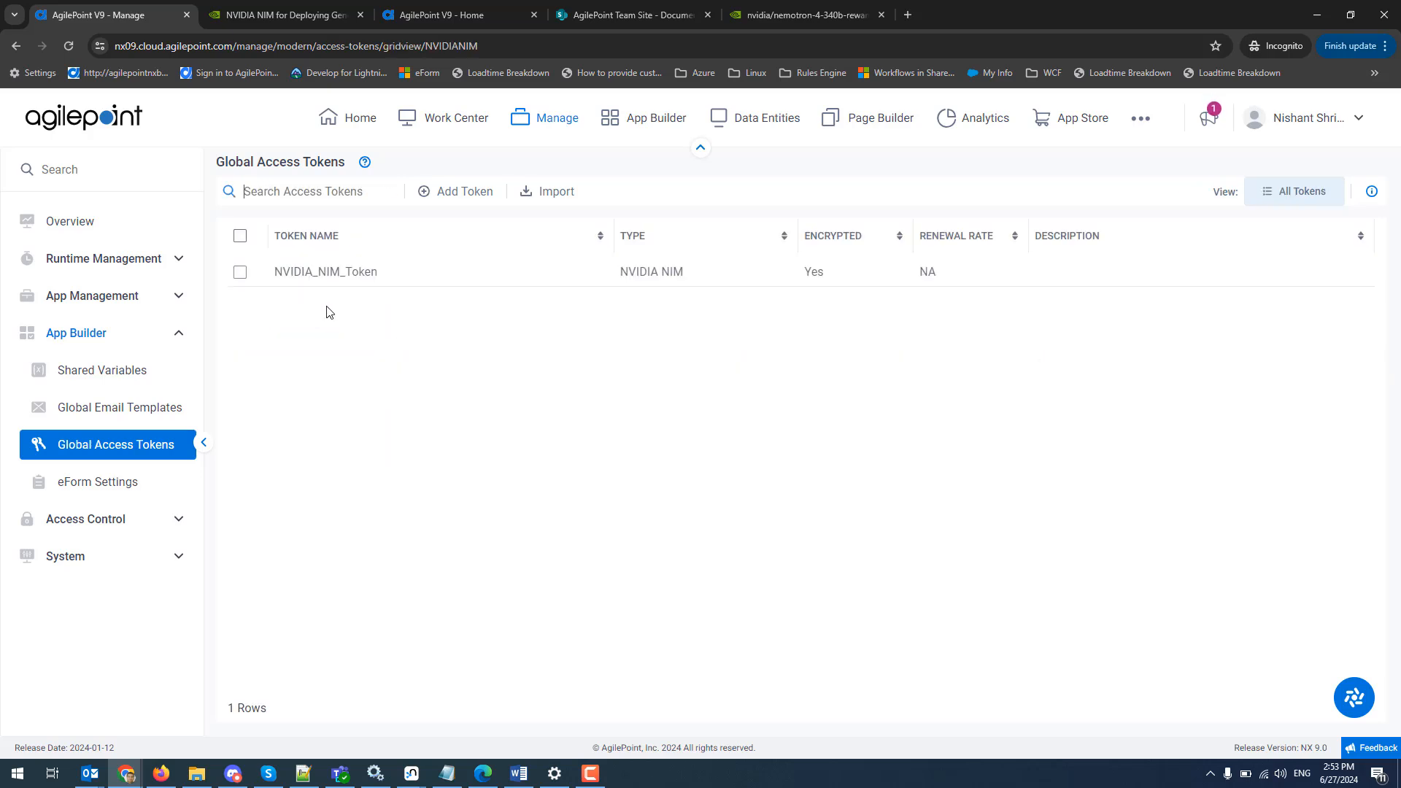
- Start a new NVIDIA NIM access token with the token name "NVIDIA Demo"
{"action": "left_click", "coordinate": [467, 192]}
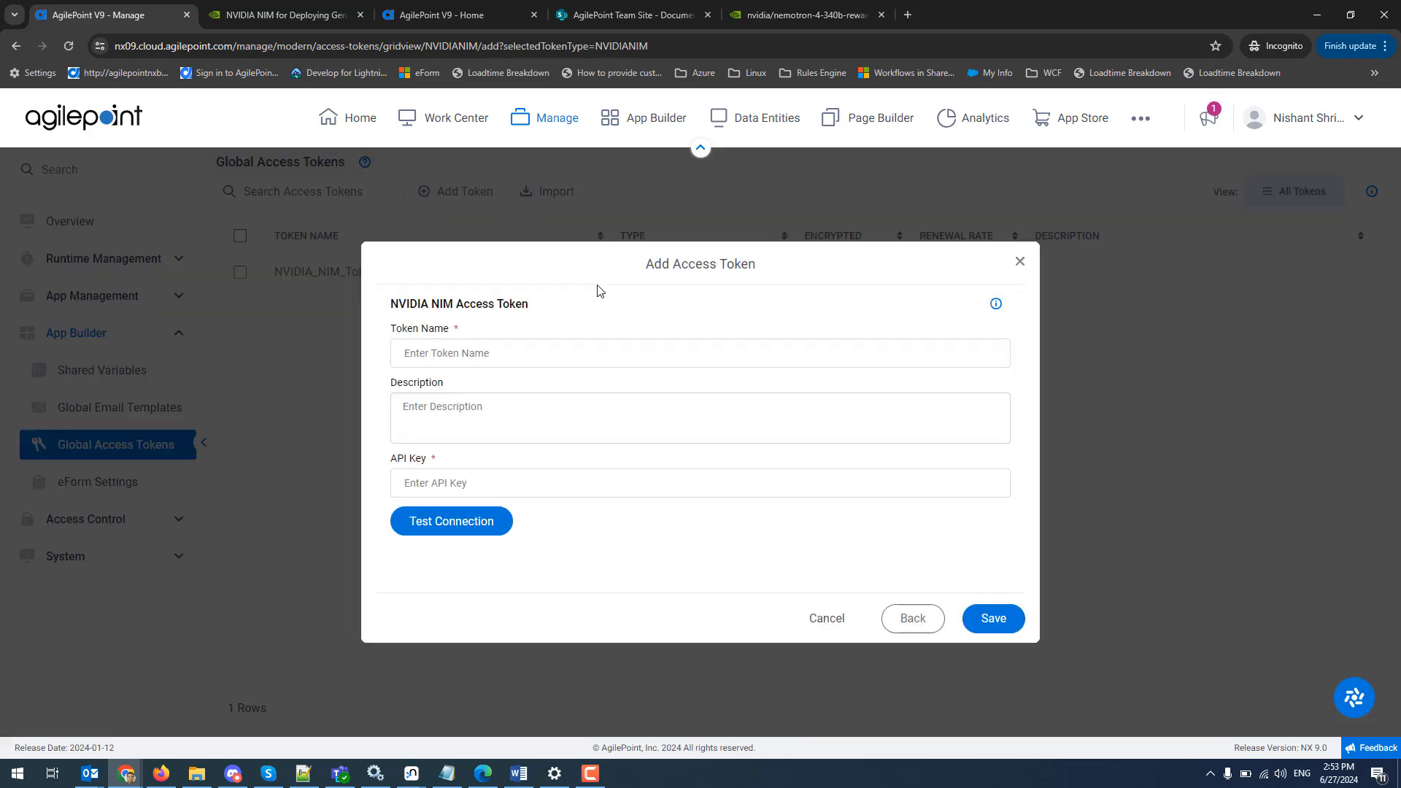
{"action": "left_click", "coordinate": [547, 354]}
{"action": "type", "text": "NVIDIA"}
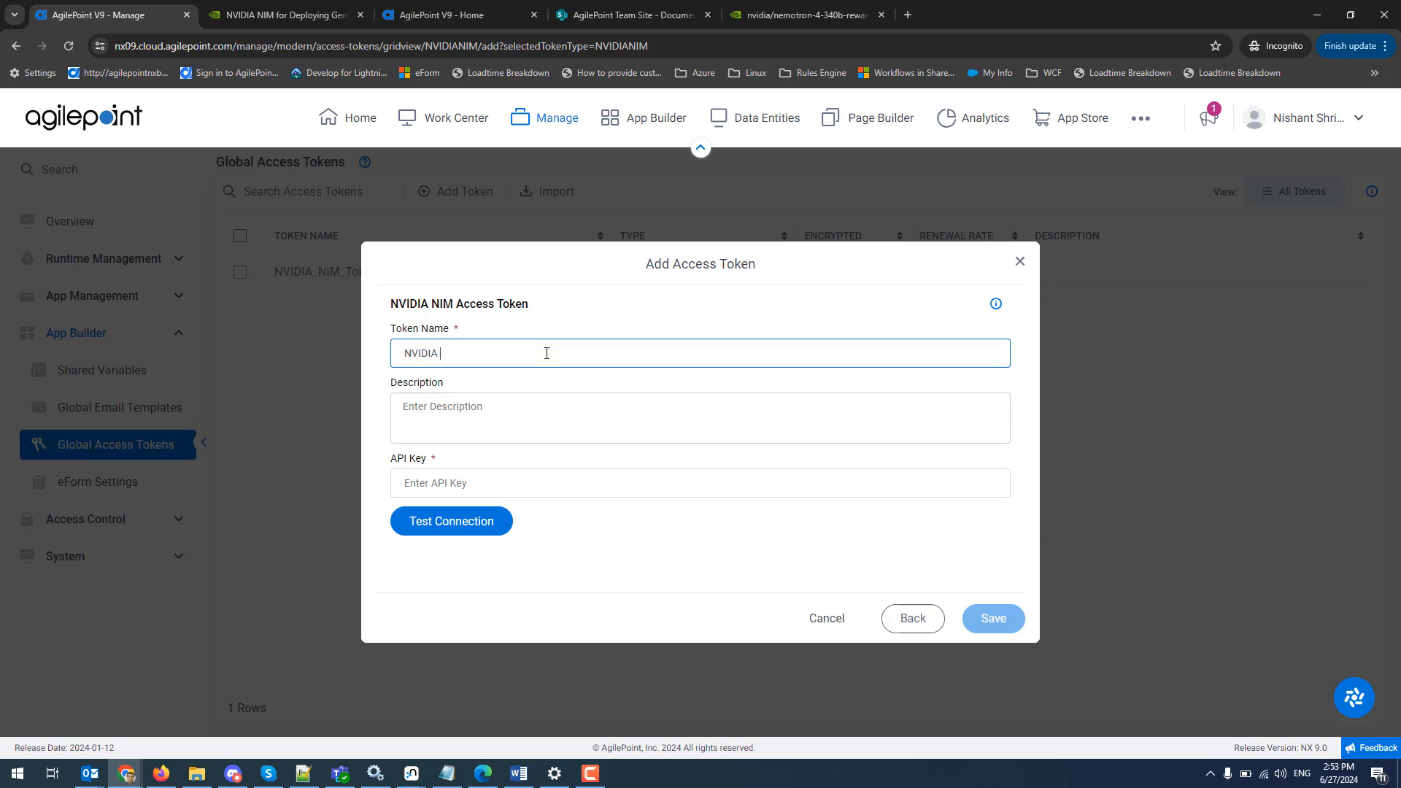
{"action": "type", "text": " Demo"}
{"action": "key", "text": "Tab"}
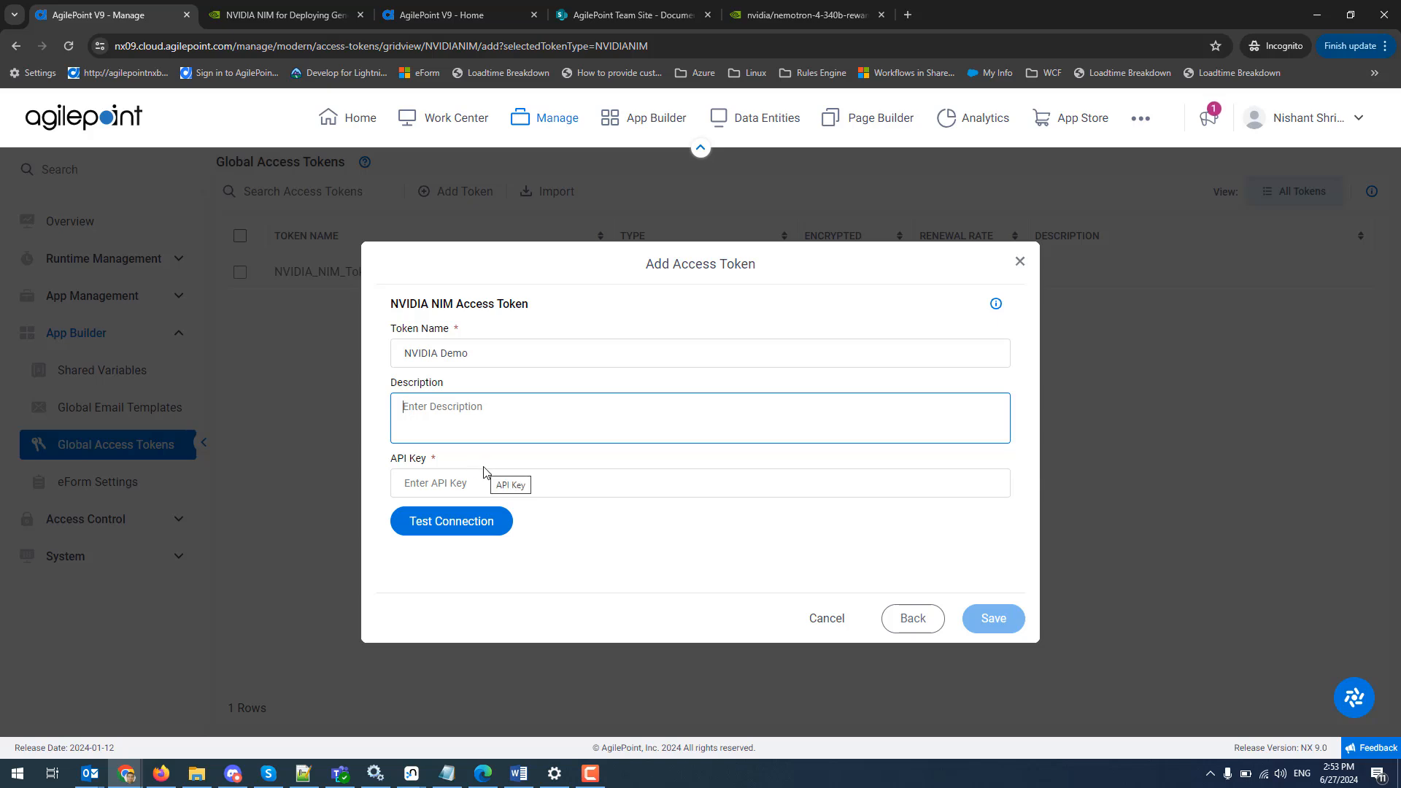
- Switch to the NVIDIA NIM site and generate an API key from the google/gemma-7b model page
{"action": "left_click", "coordinate": [287, 19]}
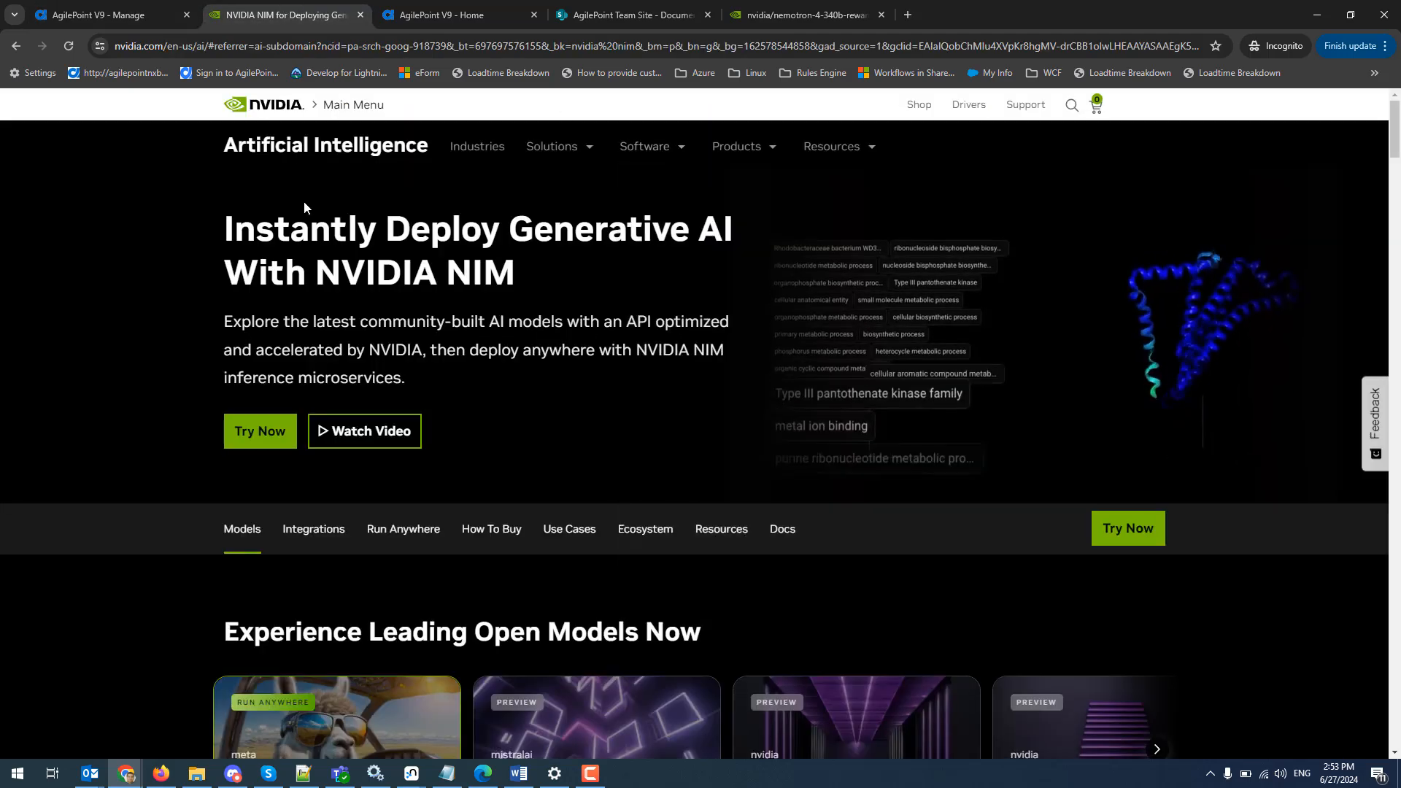
{"action": "left_click", "coordinate": [262, 431]}
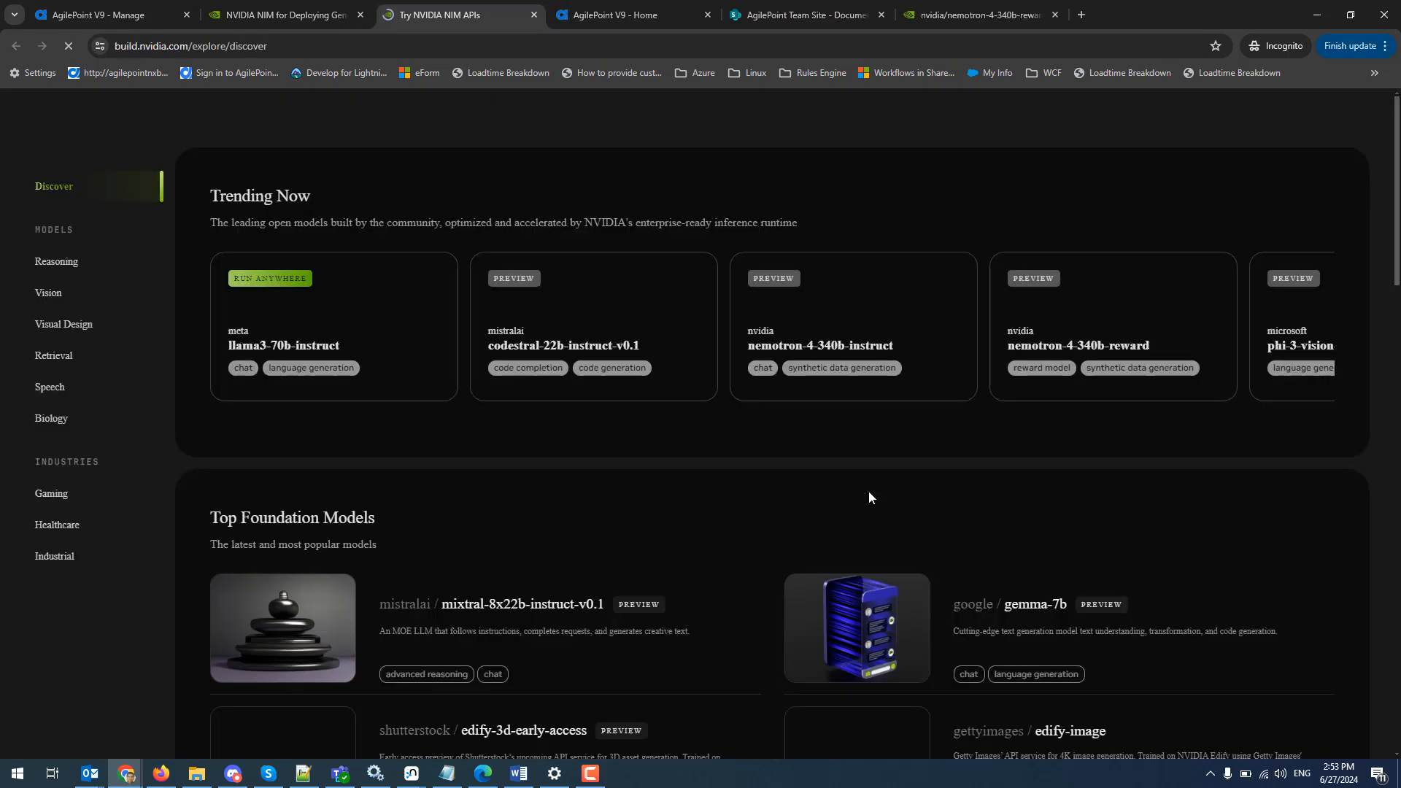
{"action": "scroll", "coordinate": [1124, 520], "scroll_direction": "down", "scroll_amount": 2}
{"action": "scroll", "coordinate": [1127, 522], "scroll_direction": "down", "scroll_amount": 1}
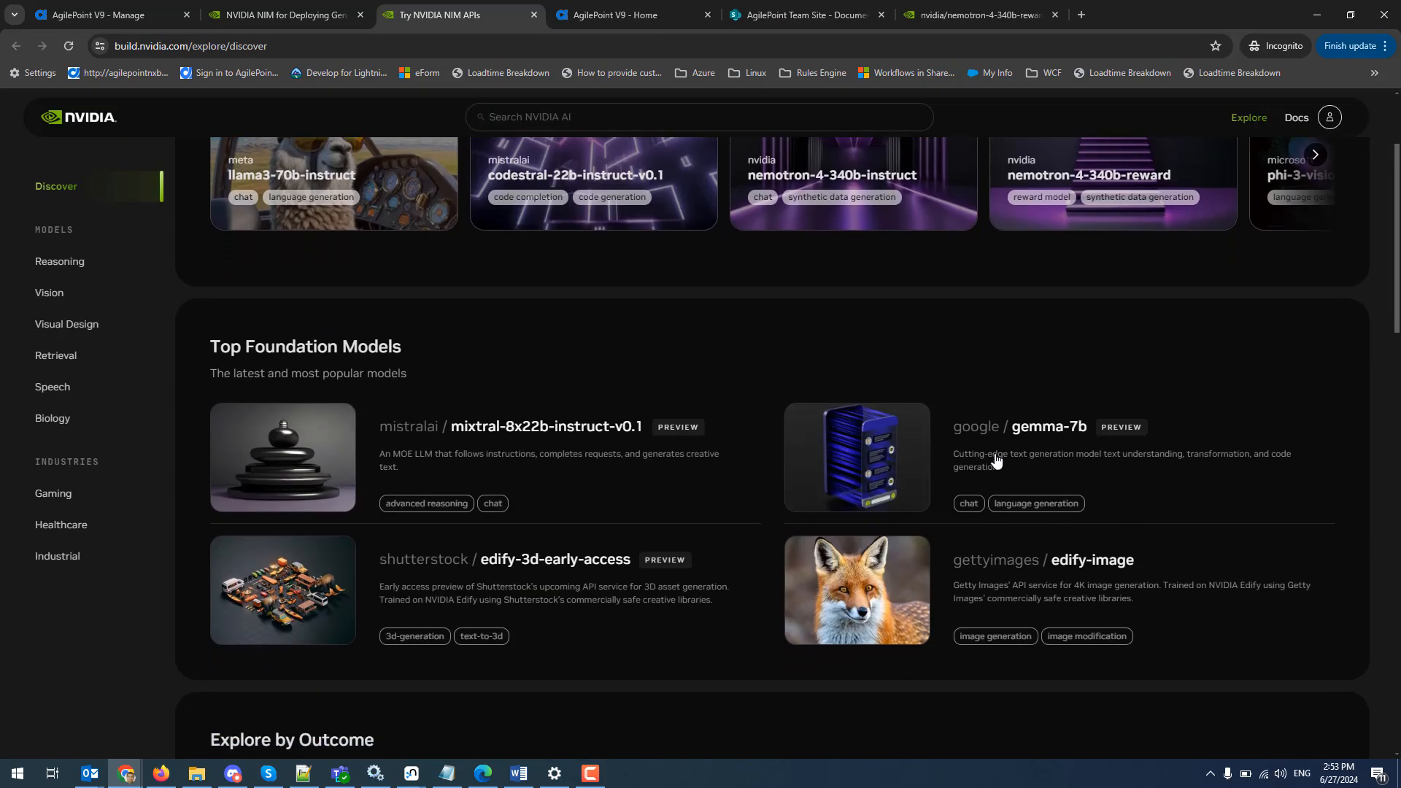
{"action": "left_click", "coordinate": [1044, 434]}
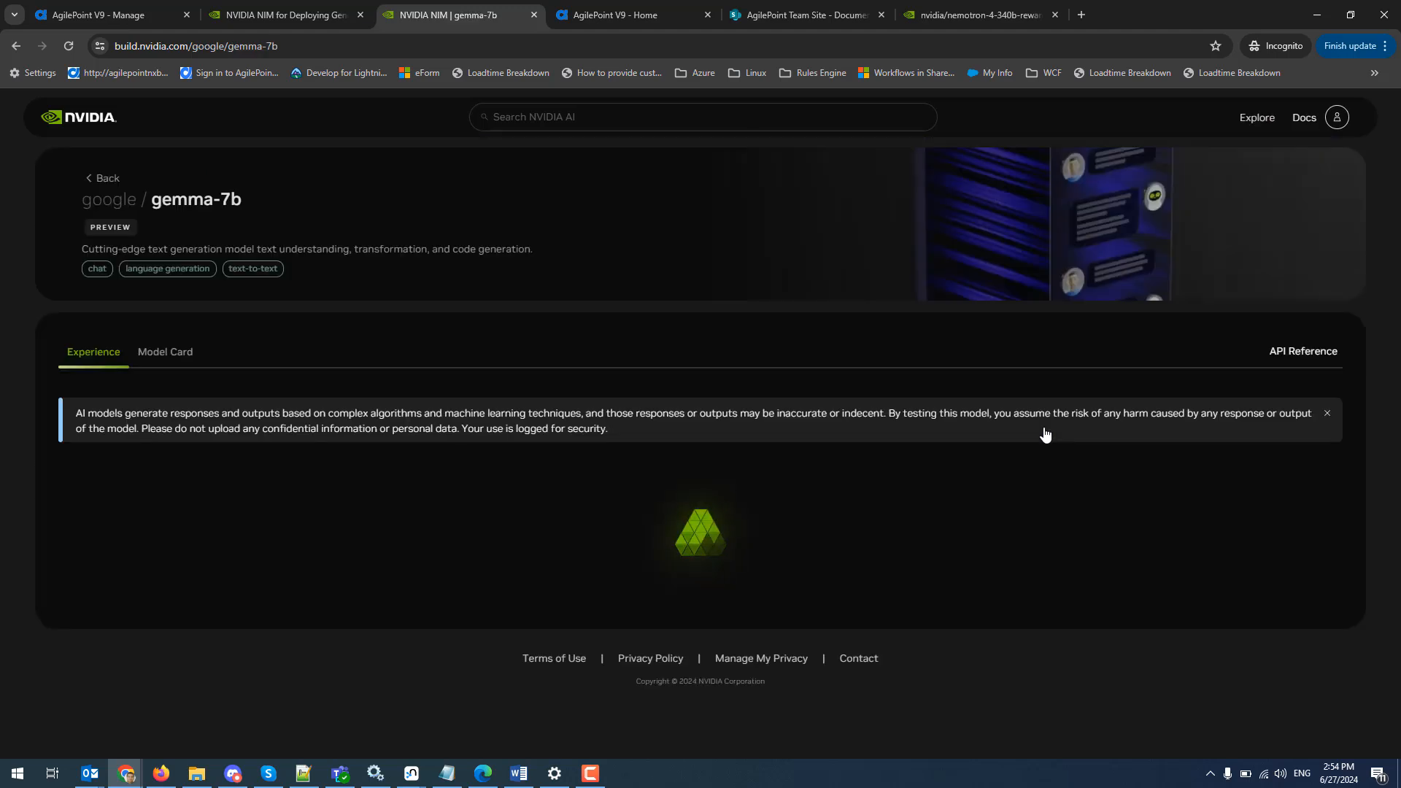
{"action": "scroll", "coordinate": [1066, 462], "scroll_direction": "down", "scroll_amount": 3}
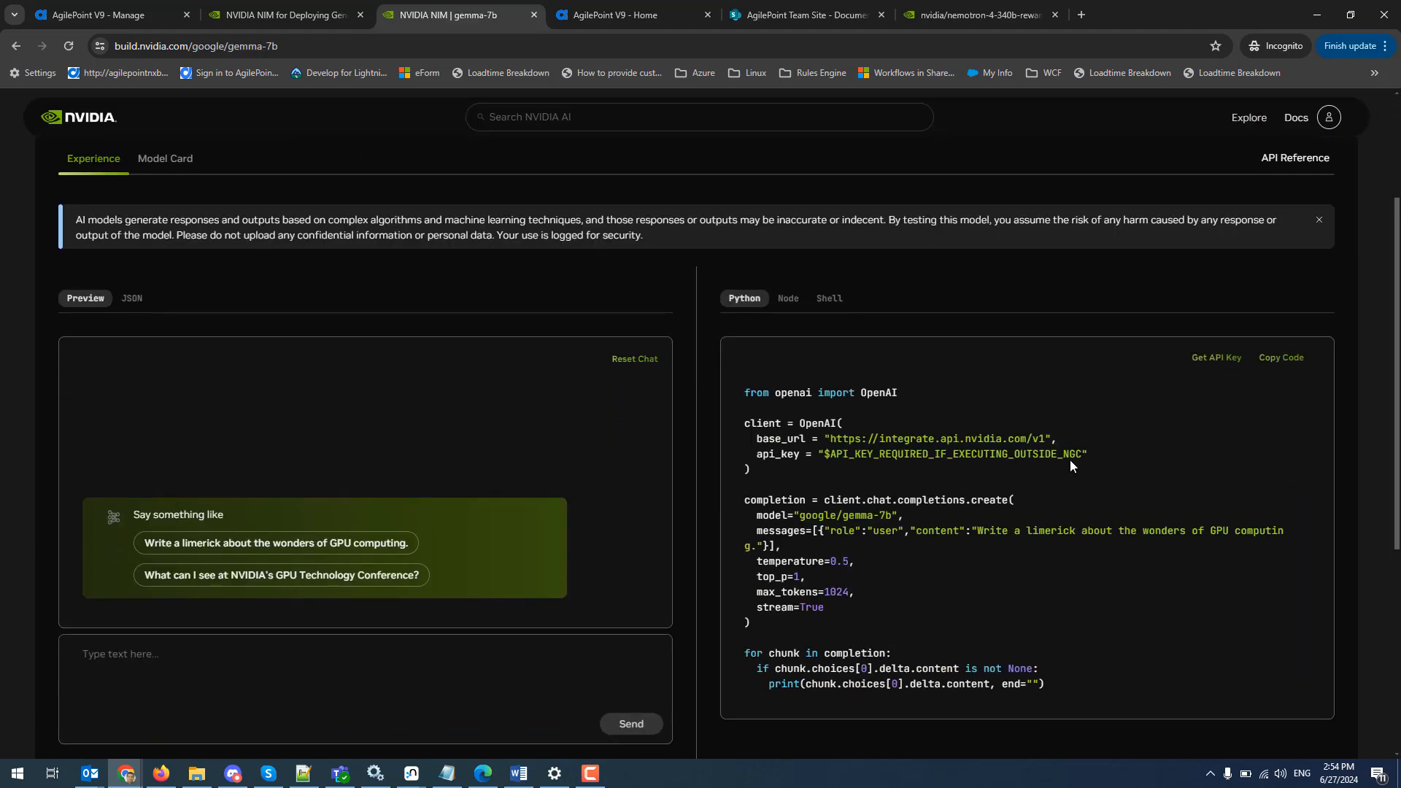
{"action": "left_click", "coordinate": [1226, 364]}
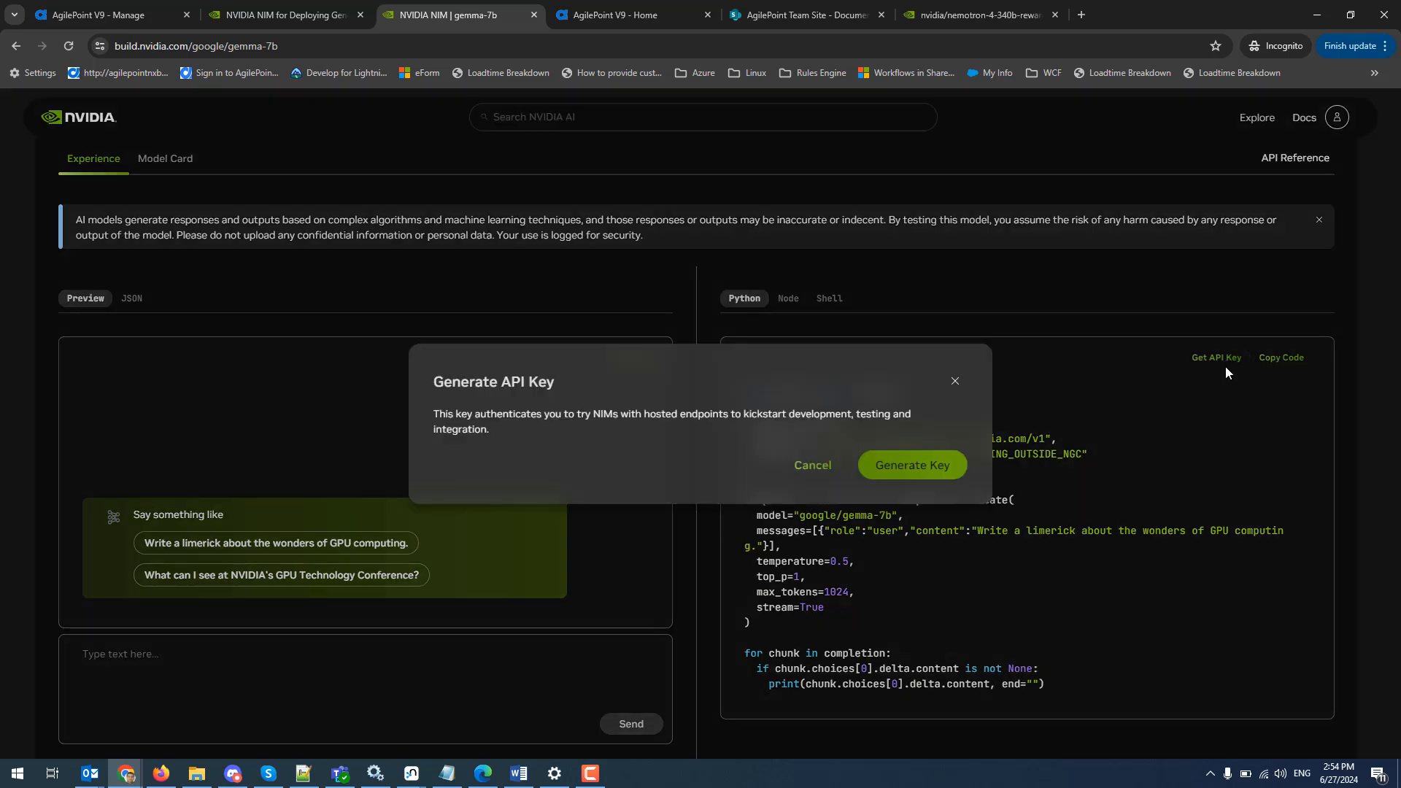
{"action": "left_click", "coordinate": [904, 472]}
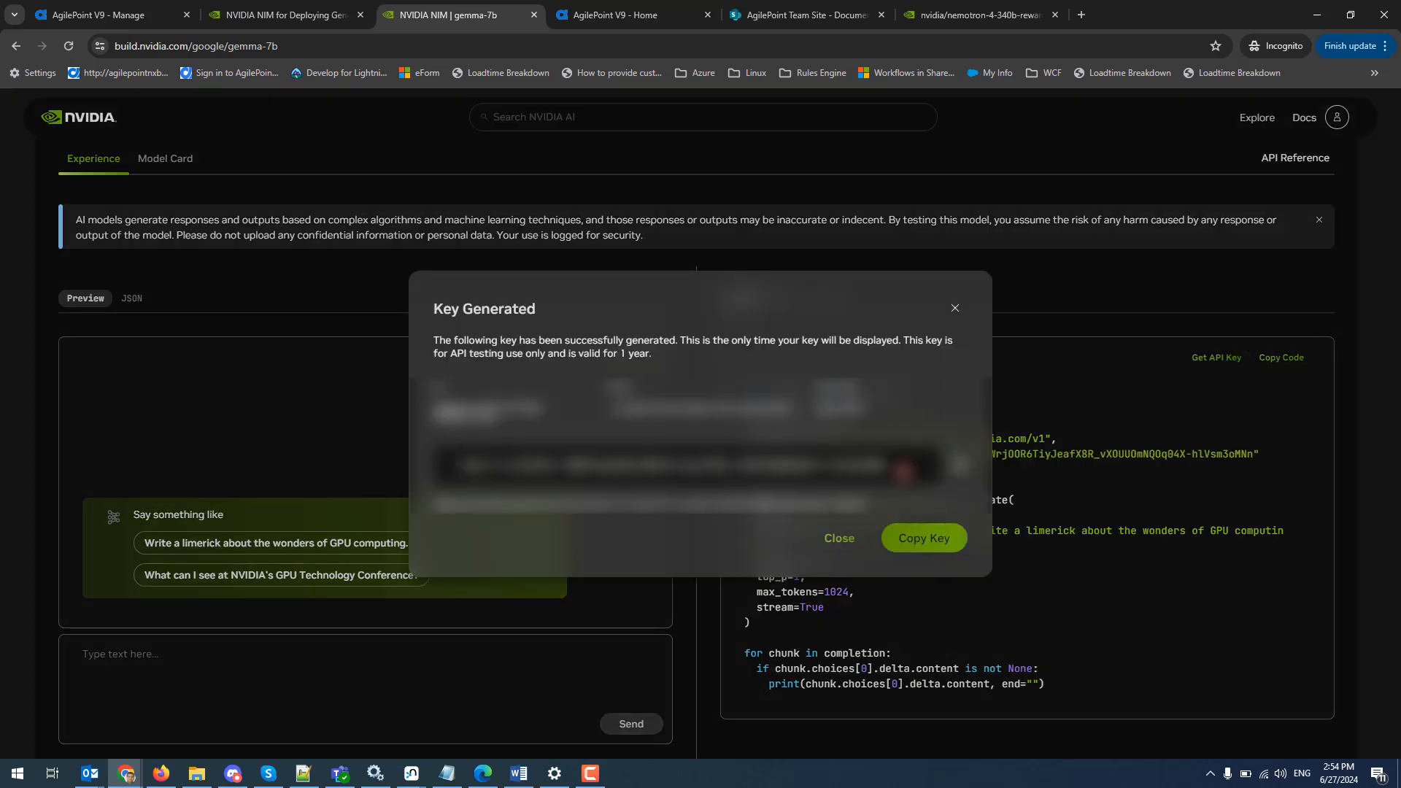
- Paste the generated API key into the new access token in AgilePoint, test the connection, and close the form without saving
{"action": "left_click", "coordinate": [135, 13]}
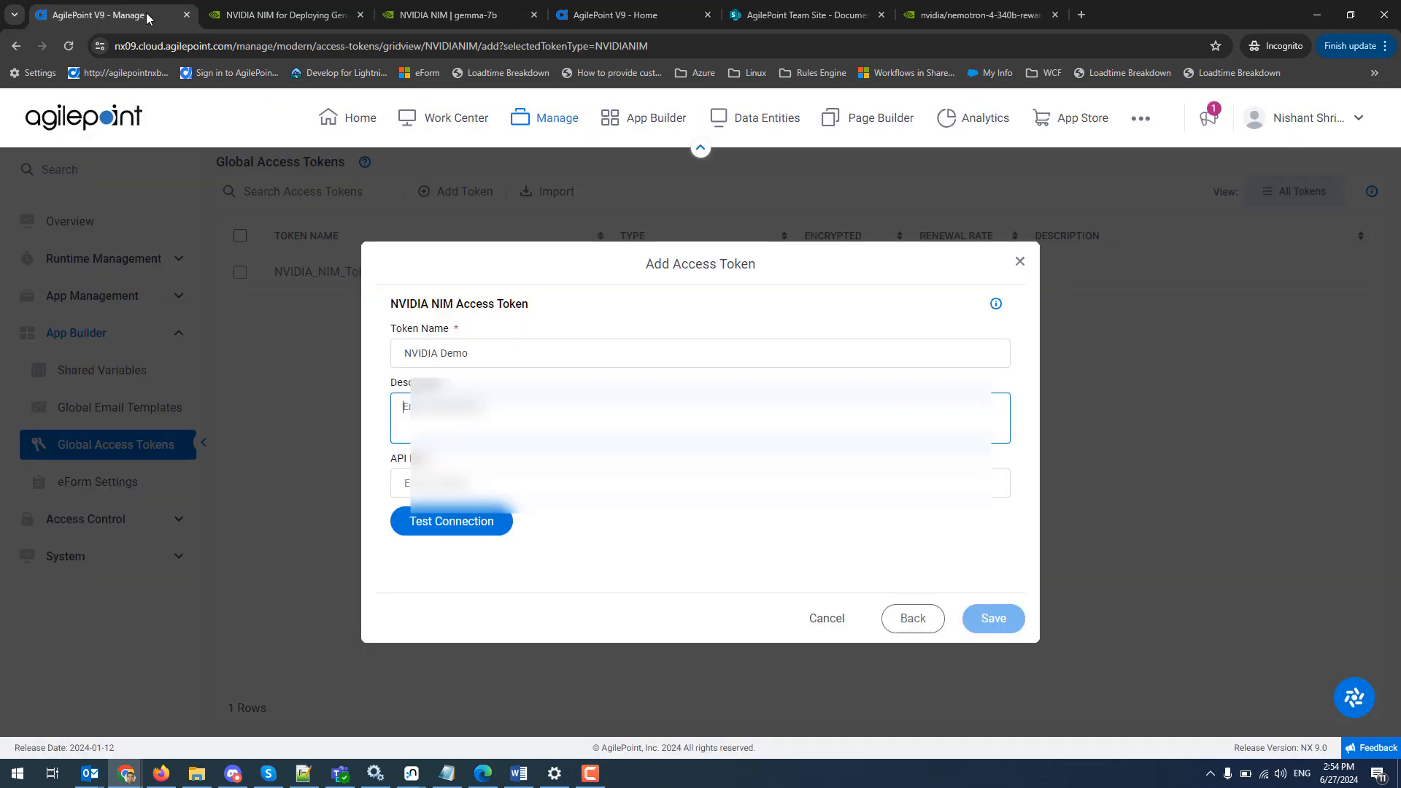
{"action": "left_click", "coordinate": [531, 485]}
{"action": "key", "text": "ctrl+v"}
{"action": "left_click", "coordinate": [464, 528]}
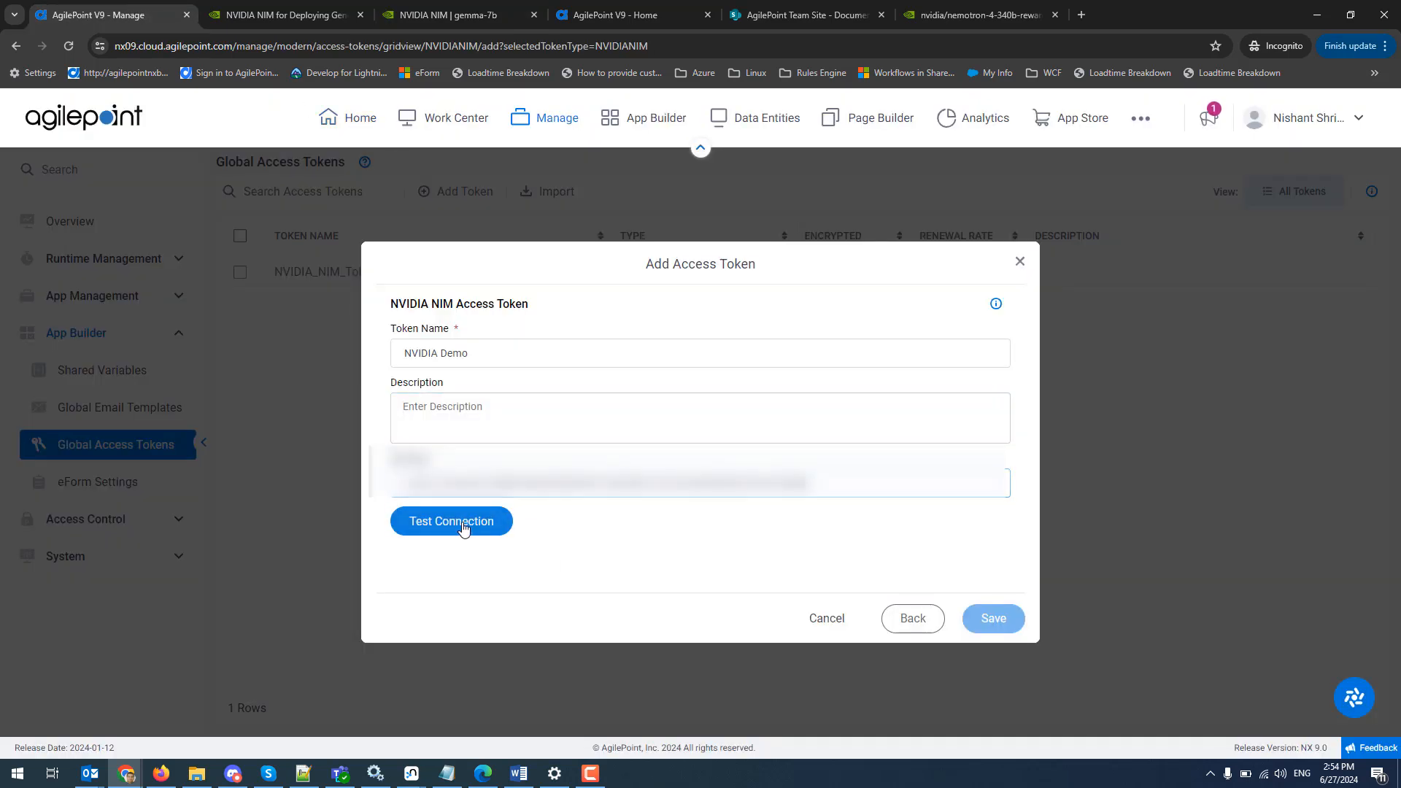
{"action": "left_click", "coordinate": [464, 528]}
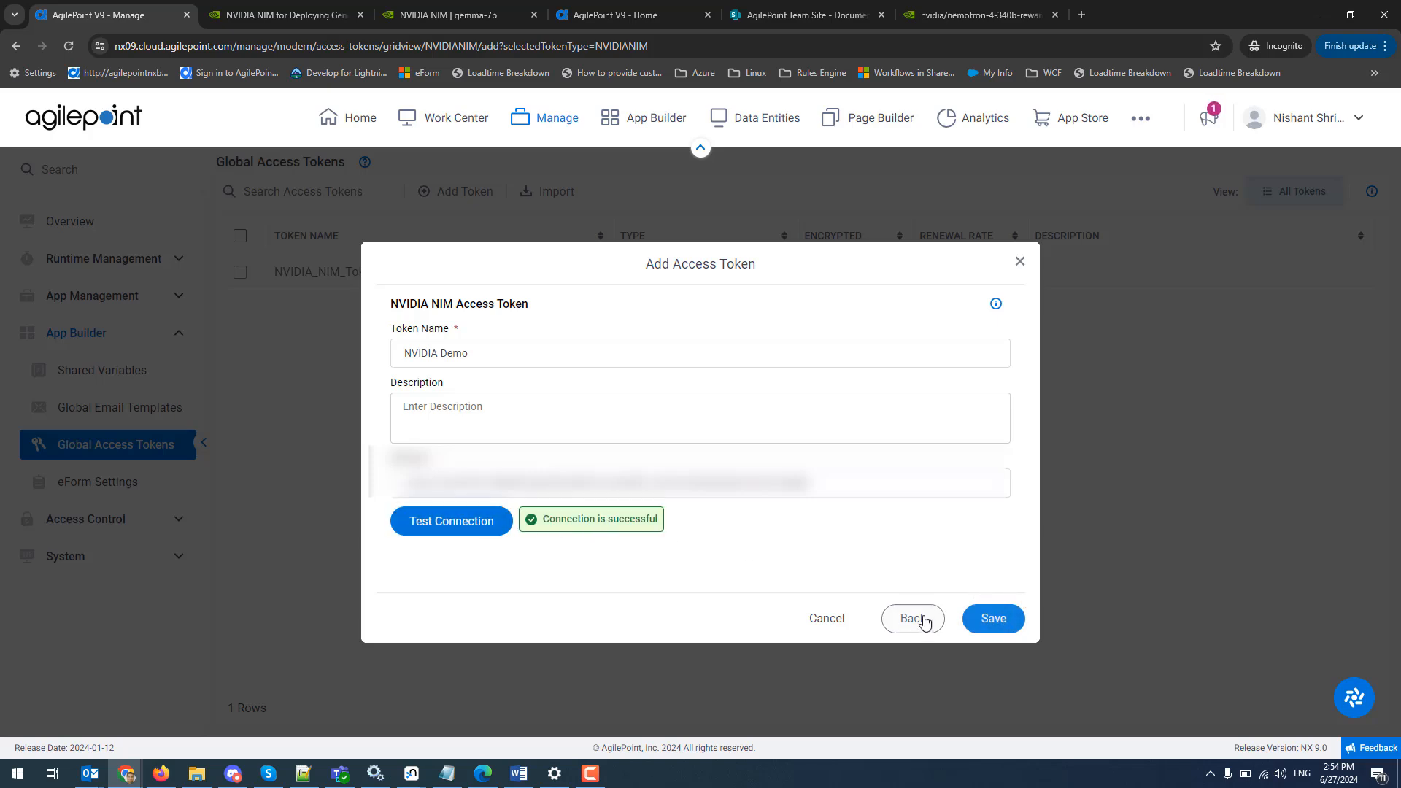
{"action": "left_click", "coordinate": [1020, 263]}
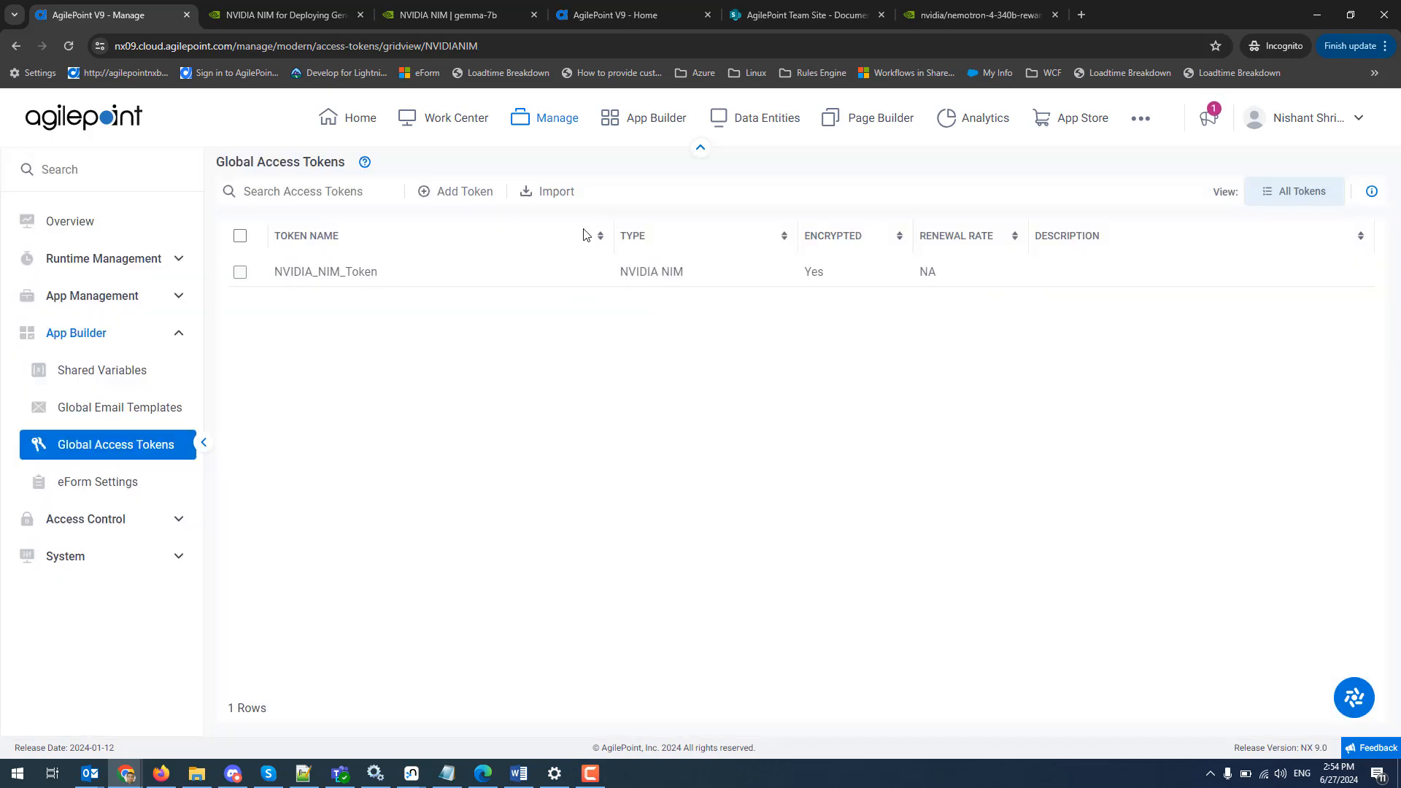
- Open the Car Buyer Research-NVIDIA NIM process model from the recent apps for editing and display the NVIDIA NIM (BETA) activities
{"action": "left_click", "coordinate": [646, 128]}
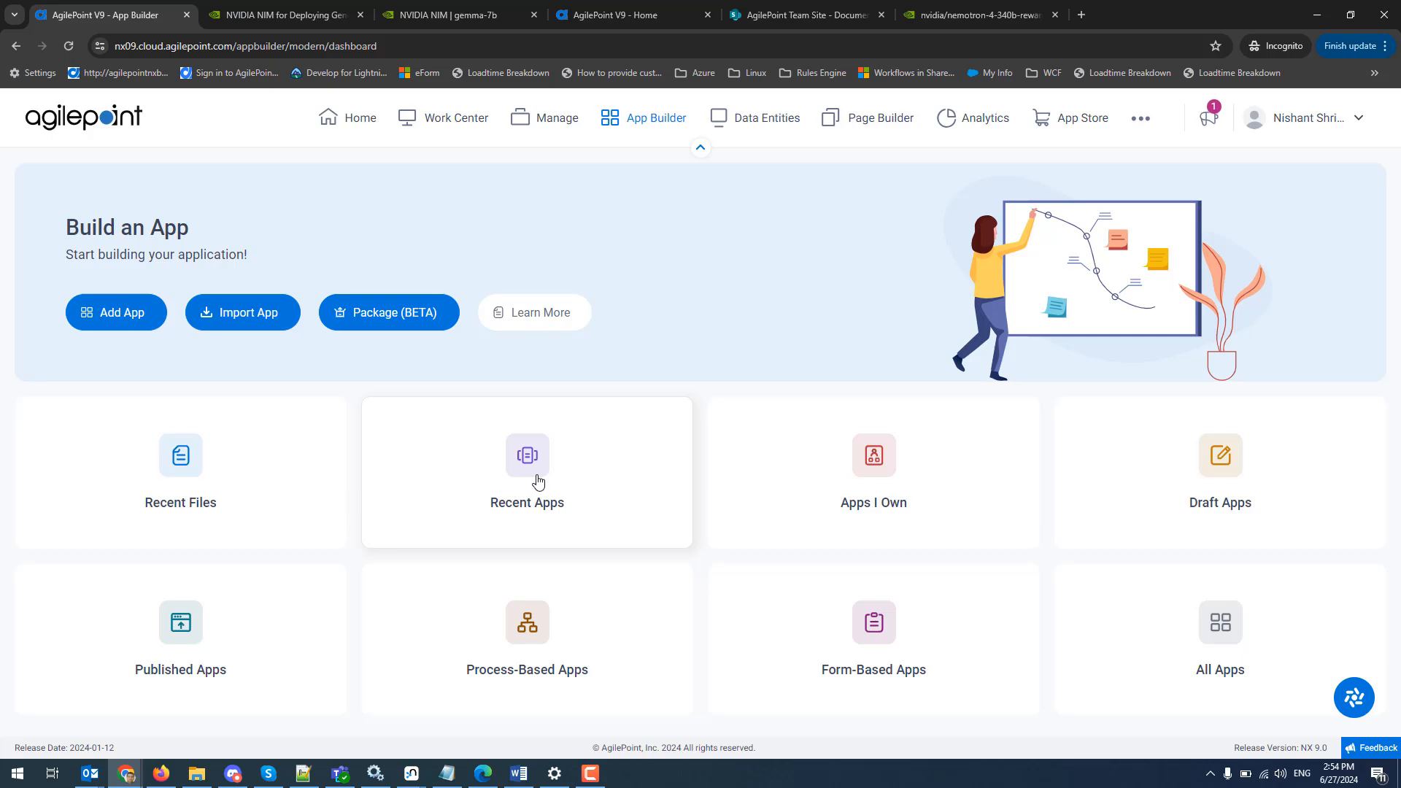
{"action": "left_click", "coordinate": [538, 483]}
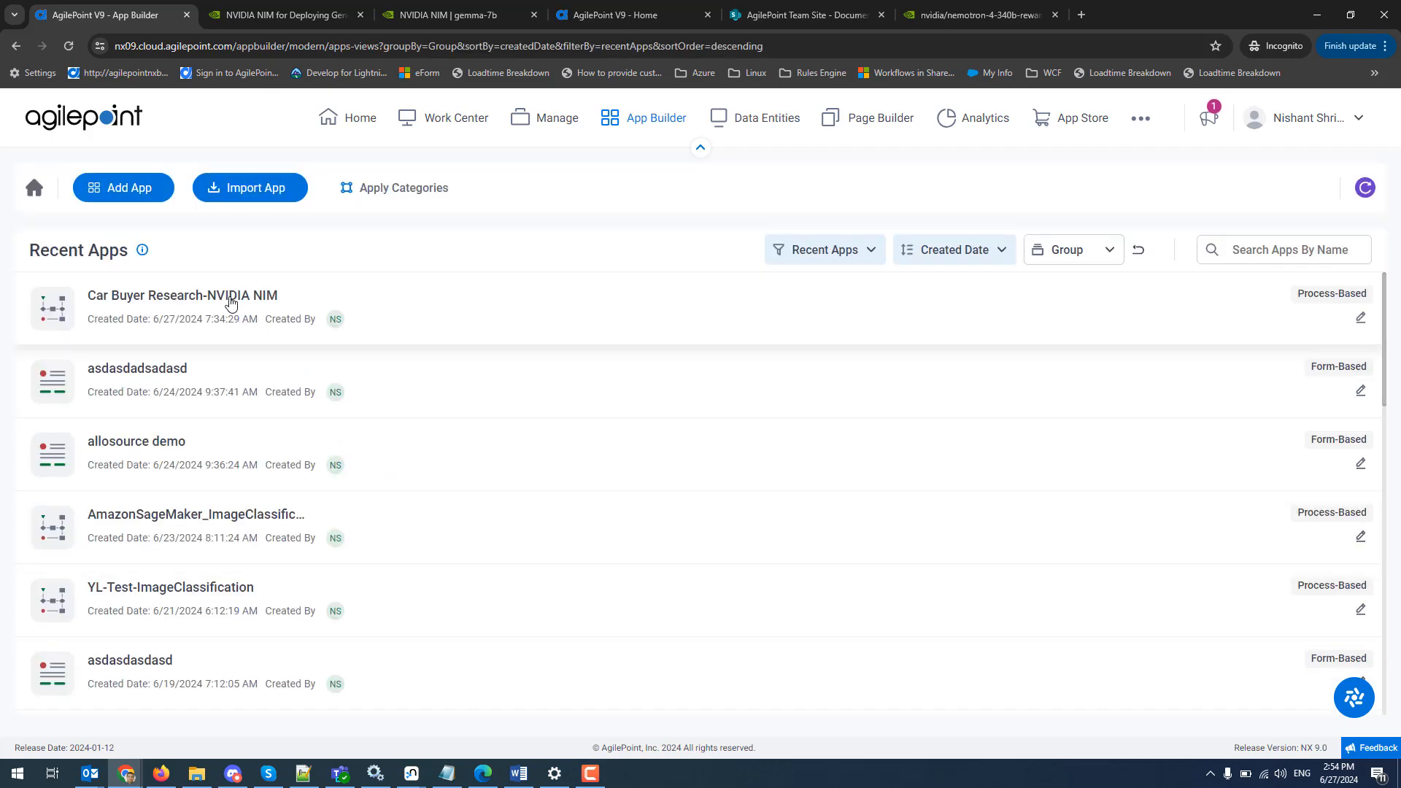
{"action": "left_click", "coordinate": [231, 303]}
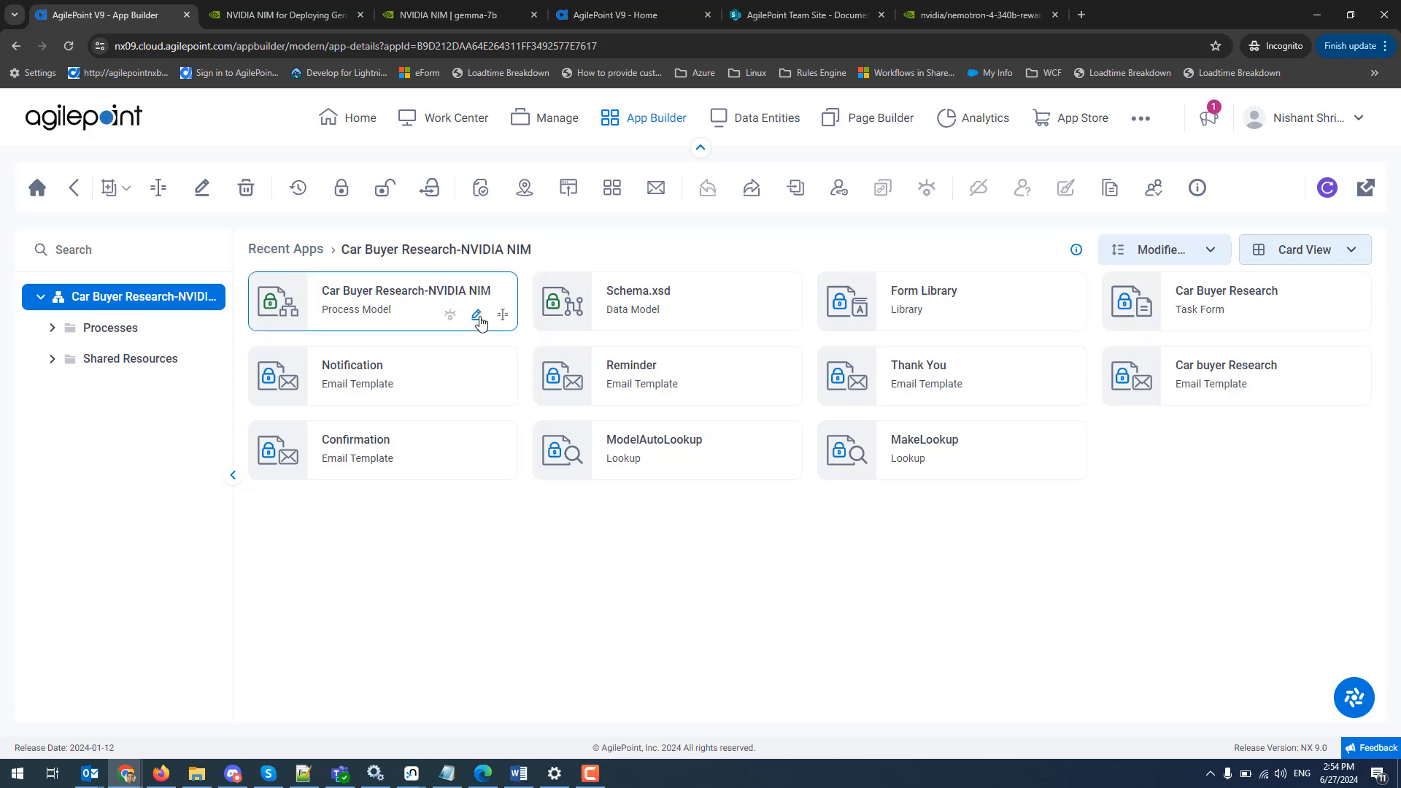
{"action": "left_click", "coordinate": [476, 317]}
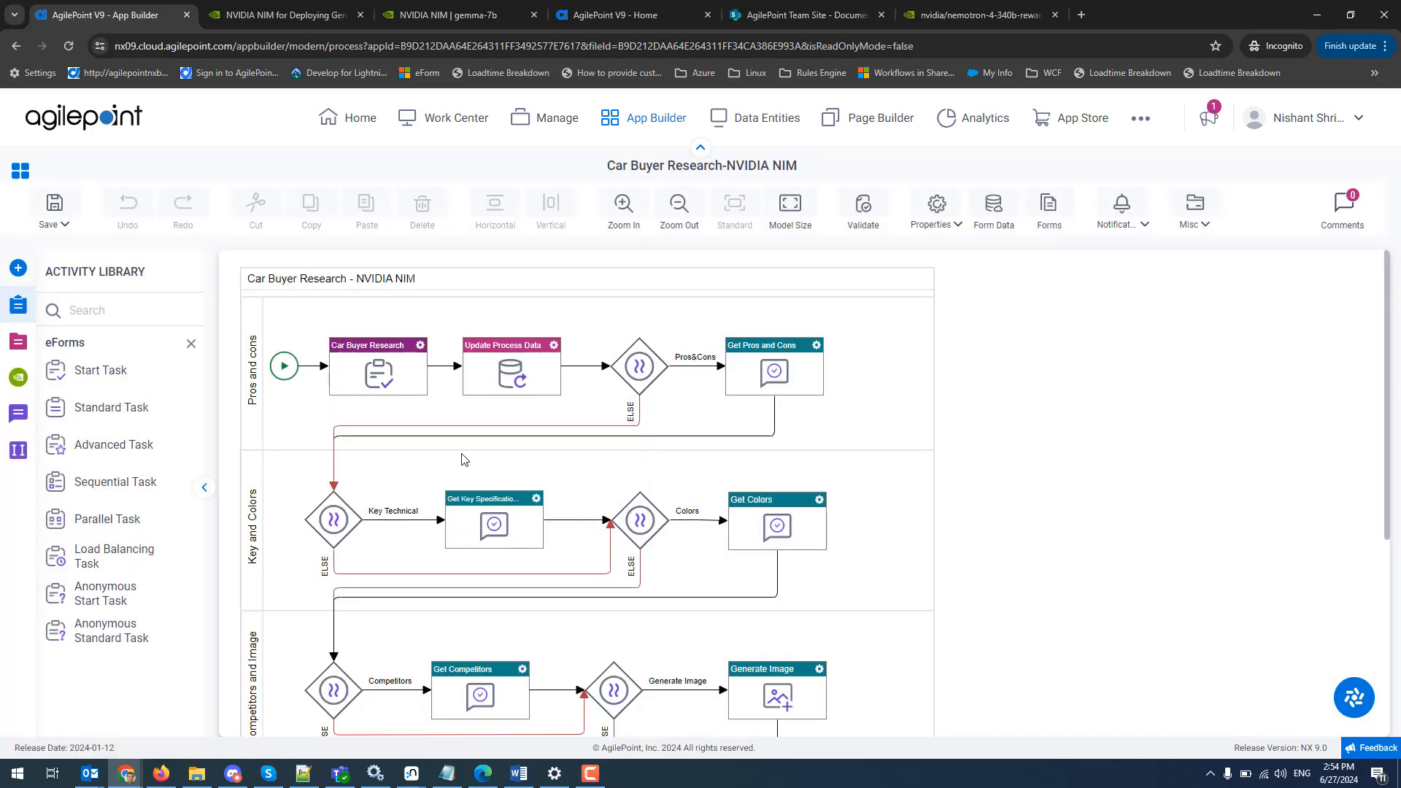
{"action": "left_click", "coordinate": [16, 379]}
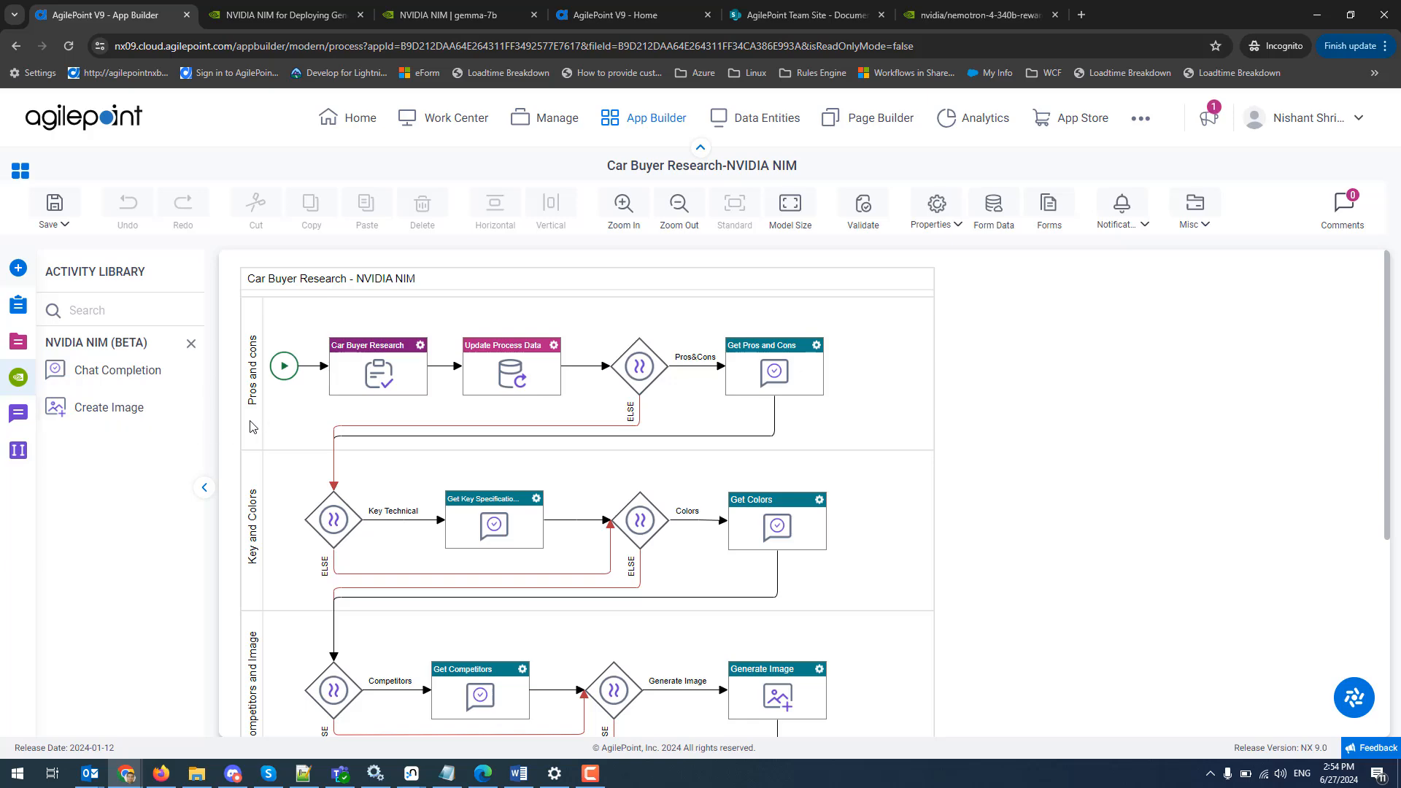
- Switch to the NVIDIA API documentation and look through its lists of language, retrieval, visual, multimodal and healthcare models
{"action": "left_click", "coordinate": [952, 20]}
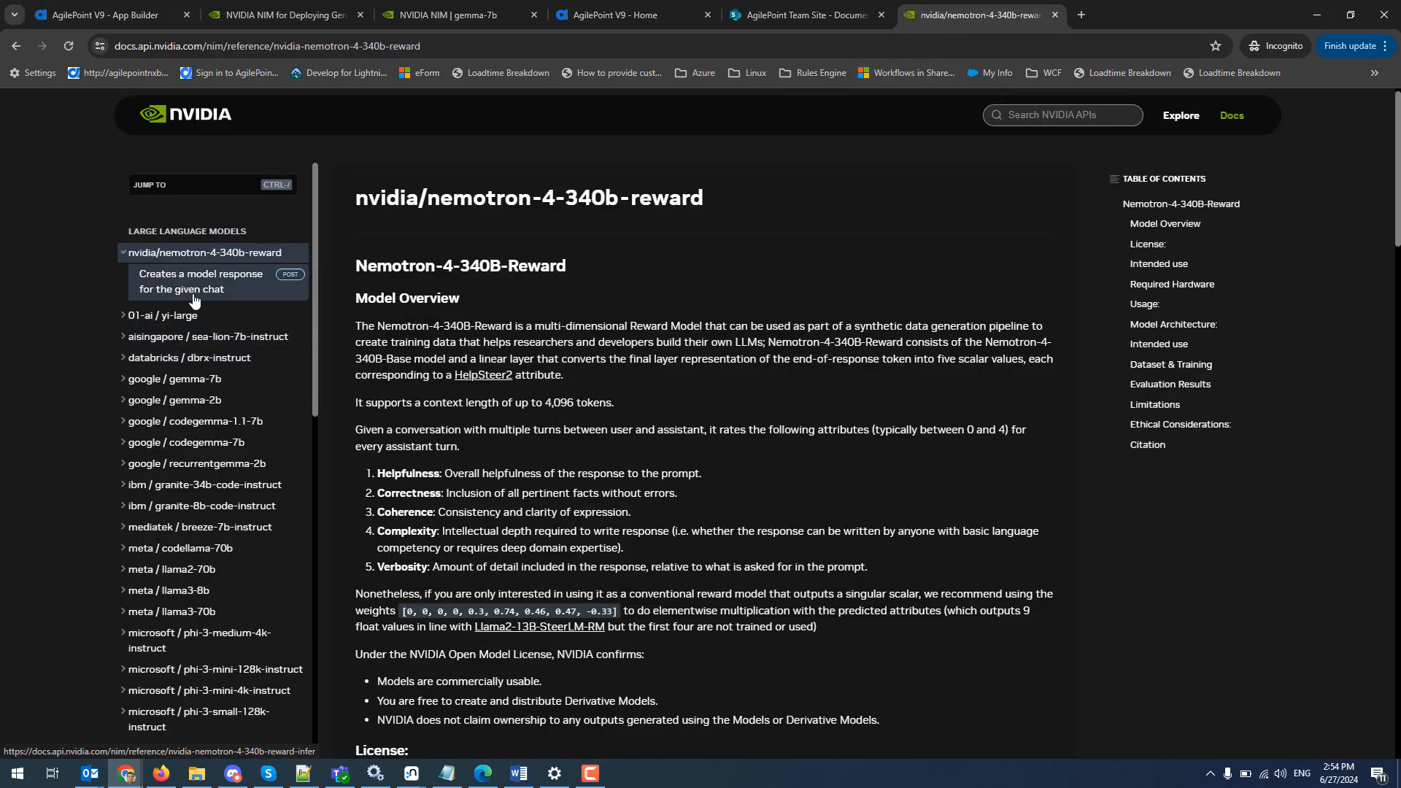
{"action": "scroll", "coordinate": [215, 362], "scroll_direction": "down", "scroll_amount": 5}
{"action": "scroll", "coordinate": [221, 354], "scroll_direction": "down", "scroll_amount": 6}
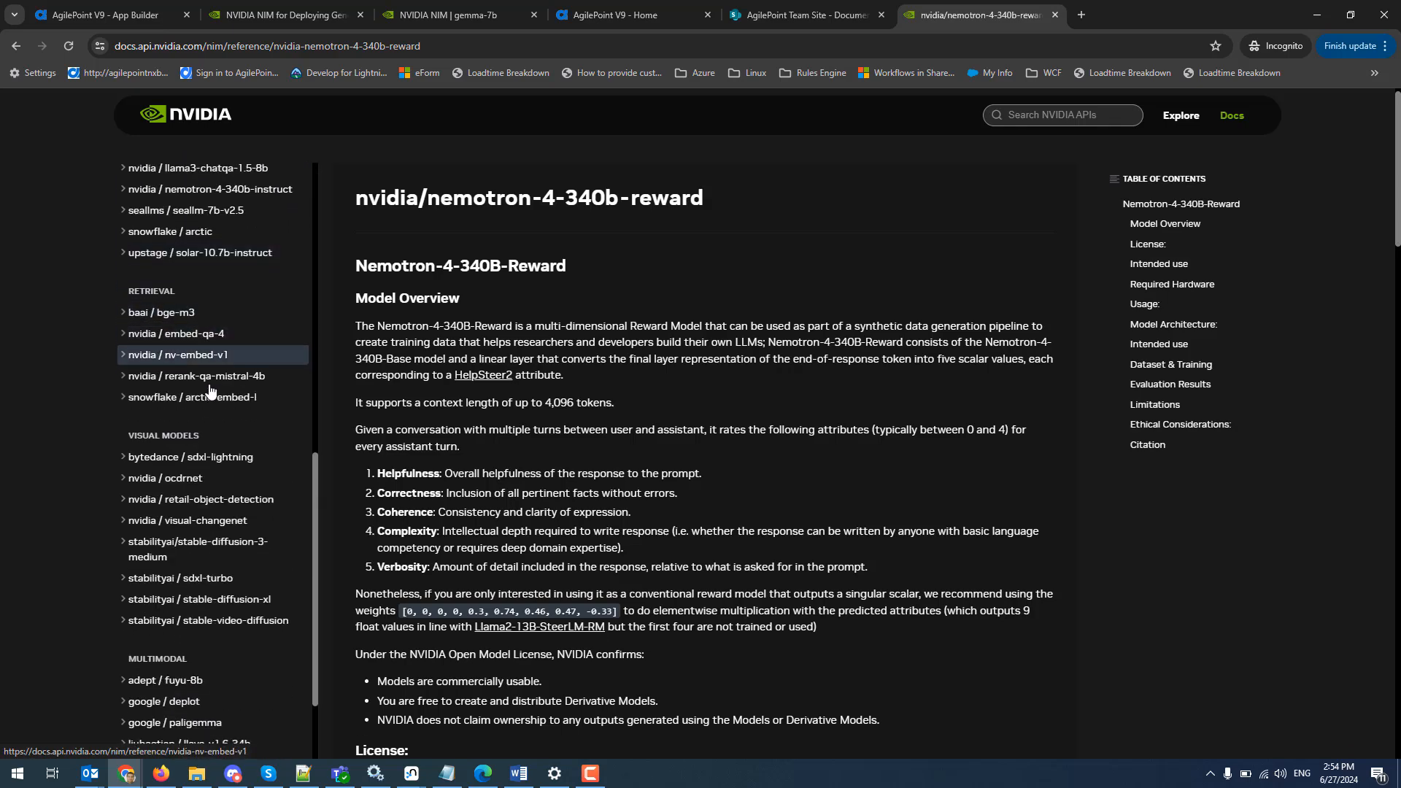
{"action": "scroll", "coordinate": [239, 465], "scroll_direction": "down", "scroll_amount": 1}
{"action": "scroll", "coordinate": [234, 565], "scroll_direction": "down", "scroll_amount": 4}
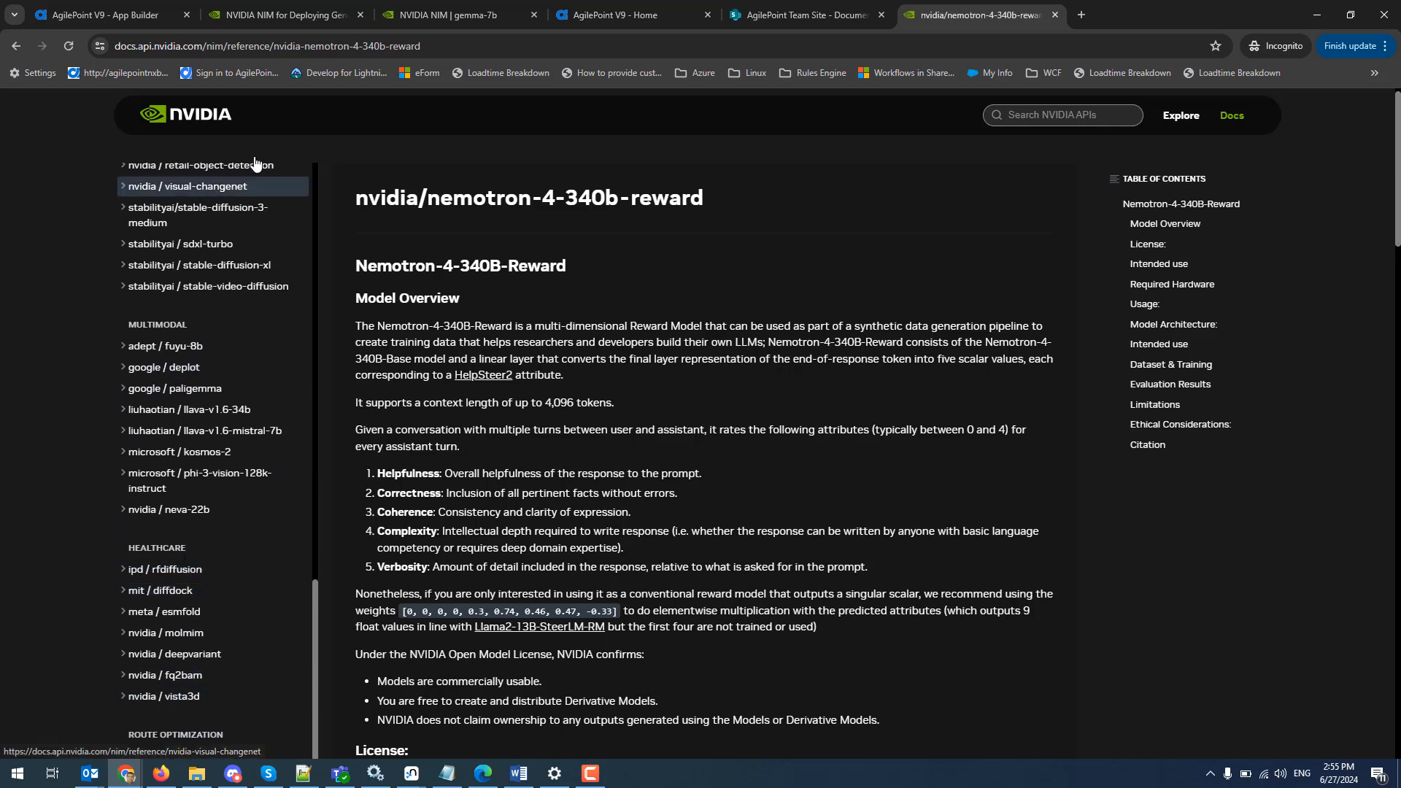
- Return to the AgilePoint process model and add a Chat Completion activity beside the swimlanes, using the NVIDIA_NIM_Token (Global) access token
{"action": "left_click", "coordinate": [120, 12]}
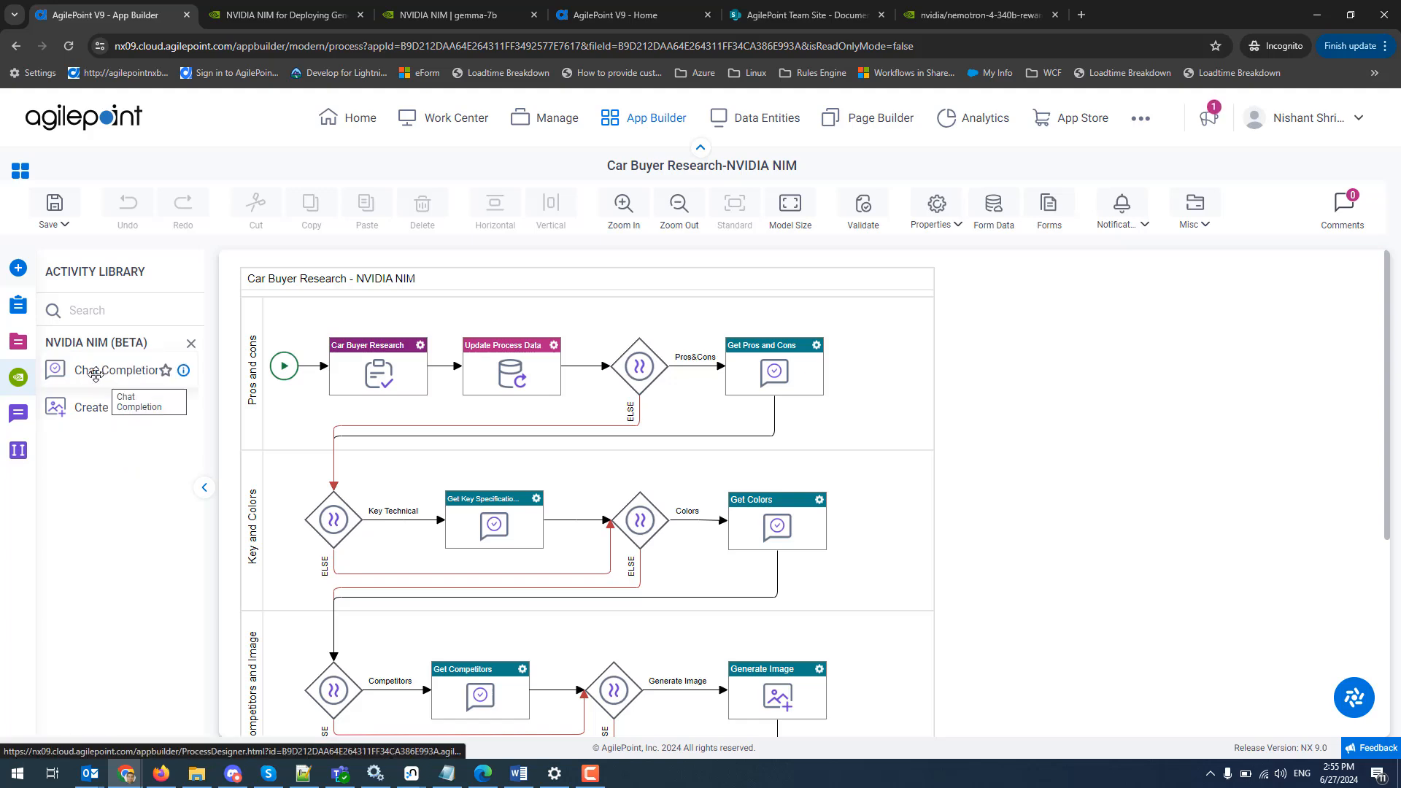
{"action": "left_click_drag", "start_coordinate": [94, 372], "coordinate": [1029, 399]}
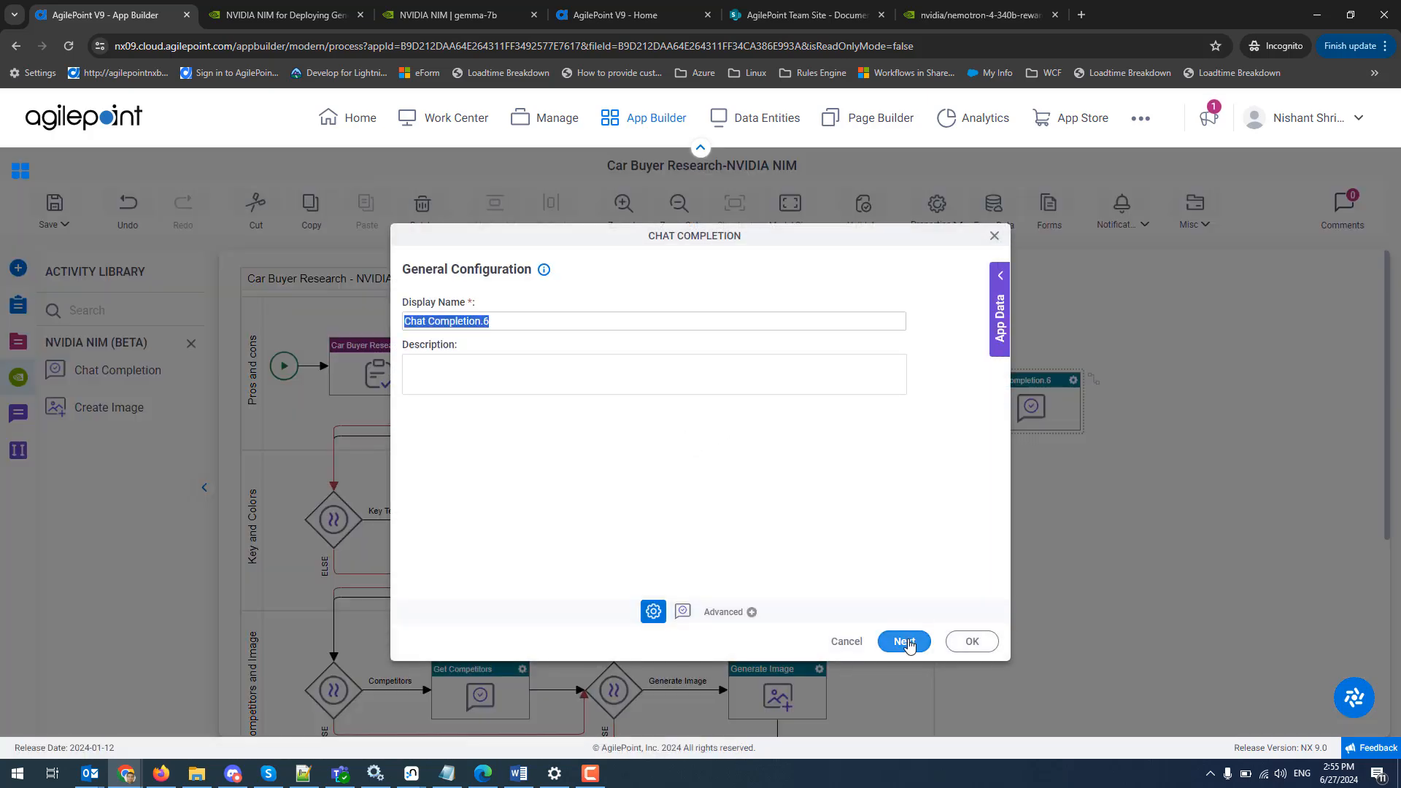
{"action": "left_click", "coordinate": [906, 642]}
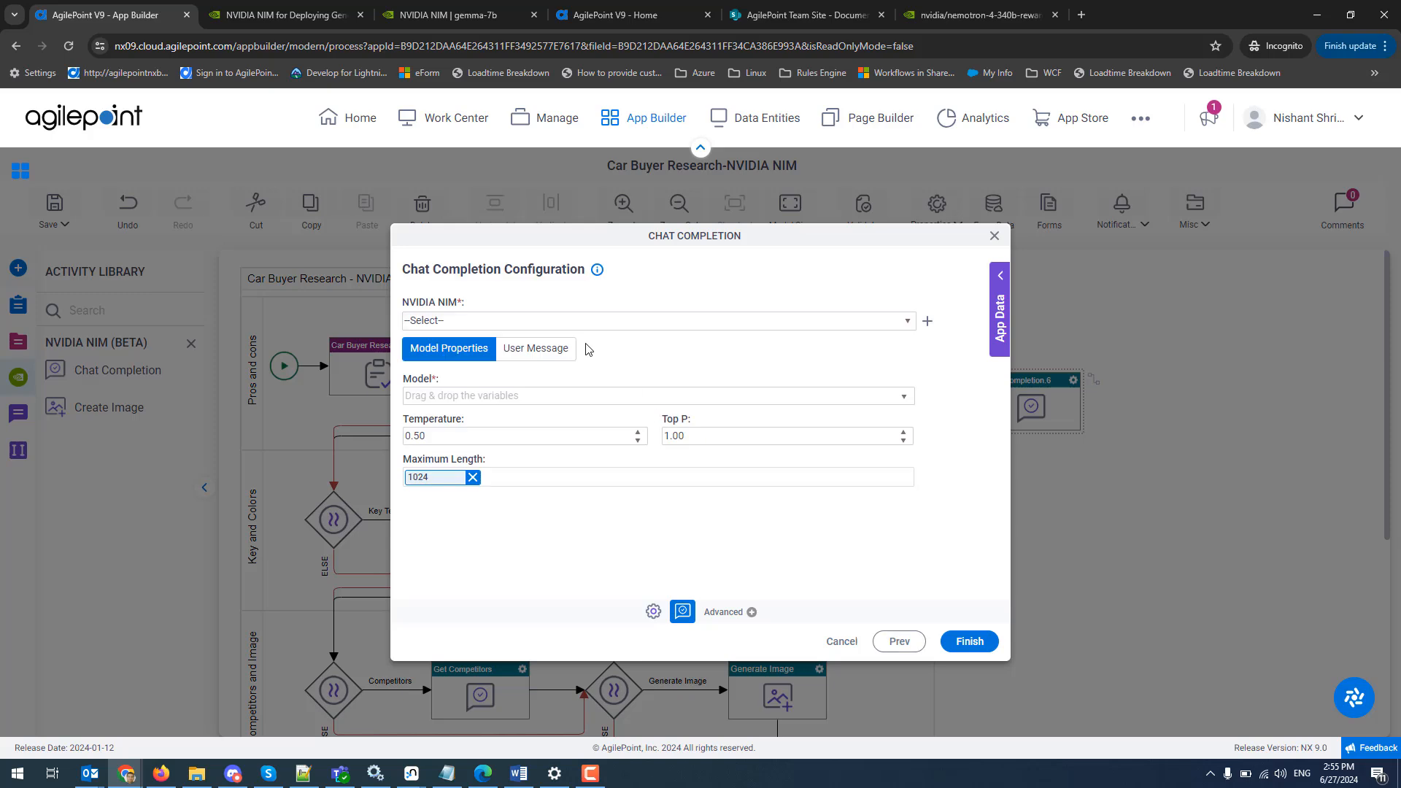
{"action": "left_click", "coordinate": [751, 321]}
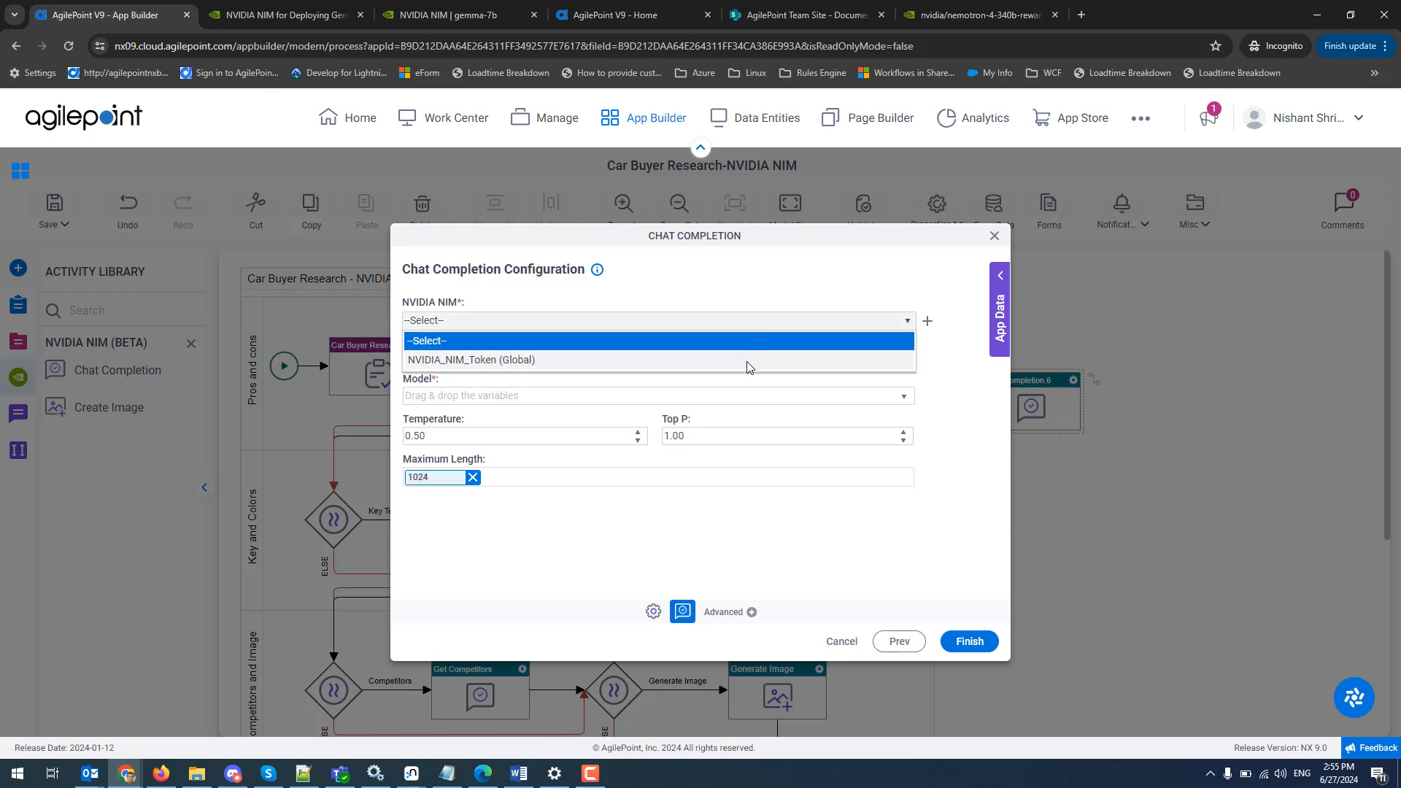
{"action": "left_click", "coordinate": [748, 361]}
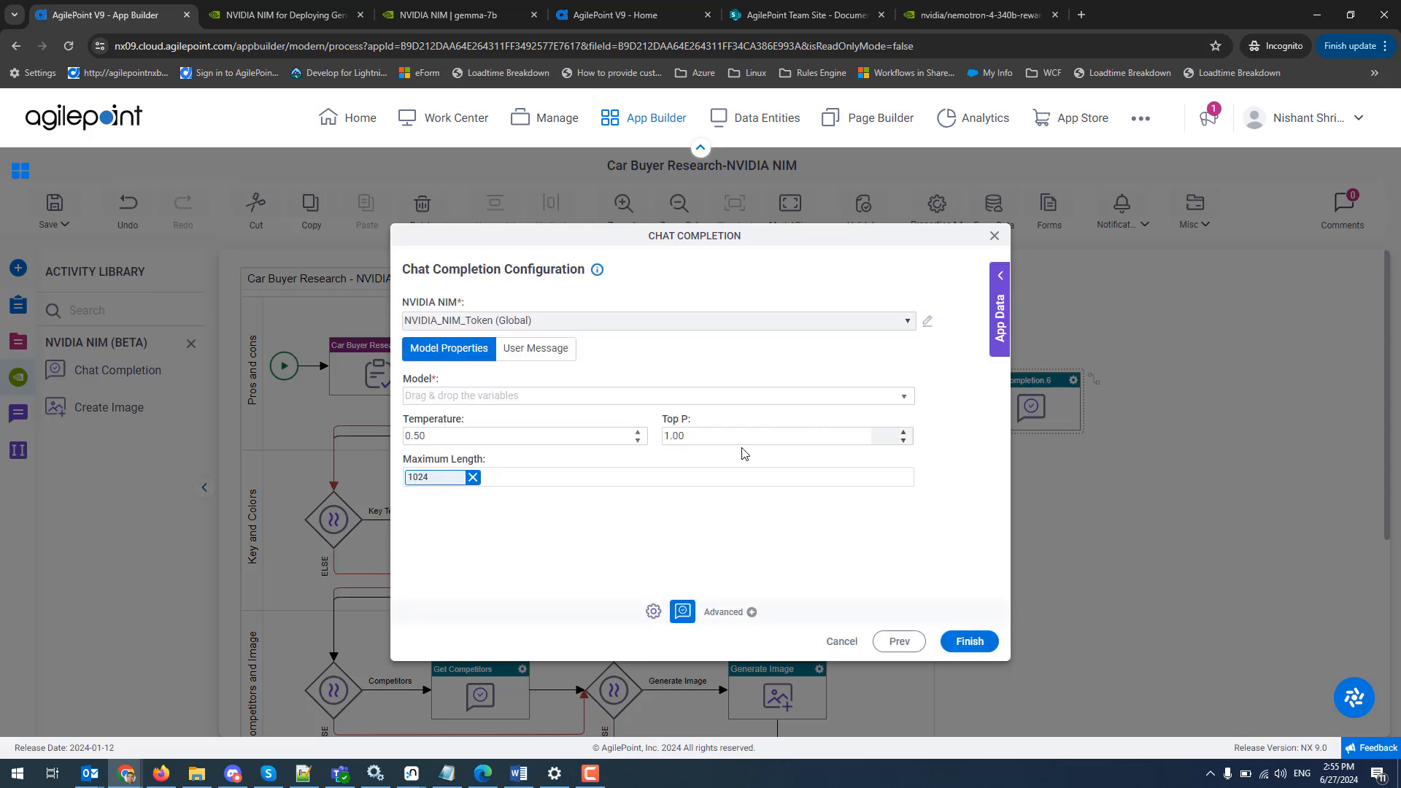
- Choose meta/llama2-70b as the model for the new Chat Completion activity
{"action": "left_click", "coordinate": [904, 398]}
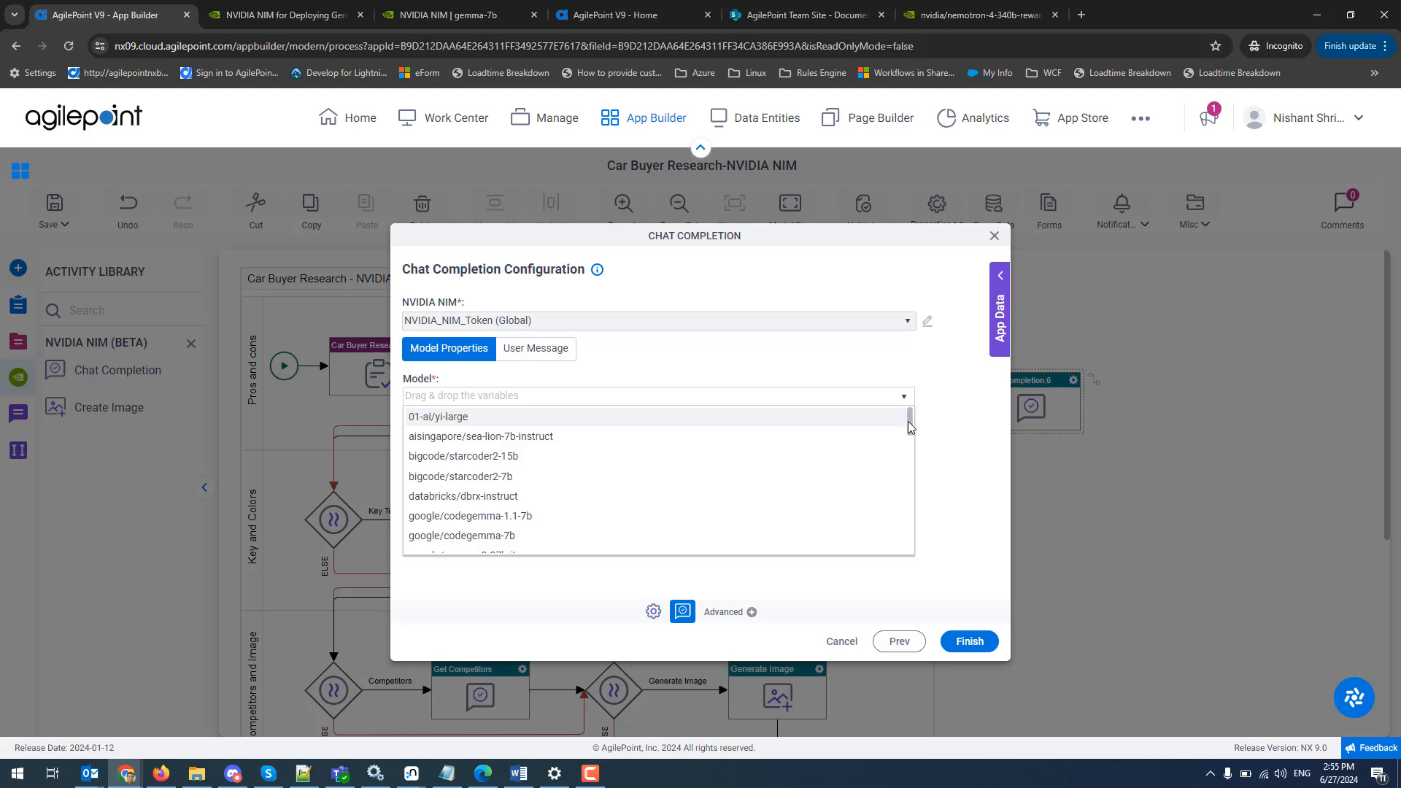
{"action": "left_click_drag", "start_coordinate": [912, 429], "coordinate": [913, 469]}
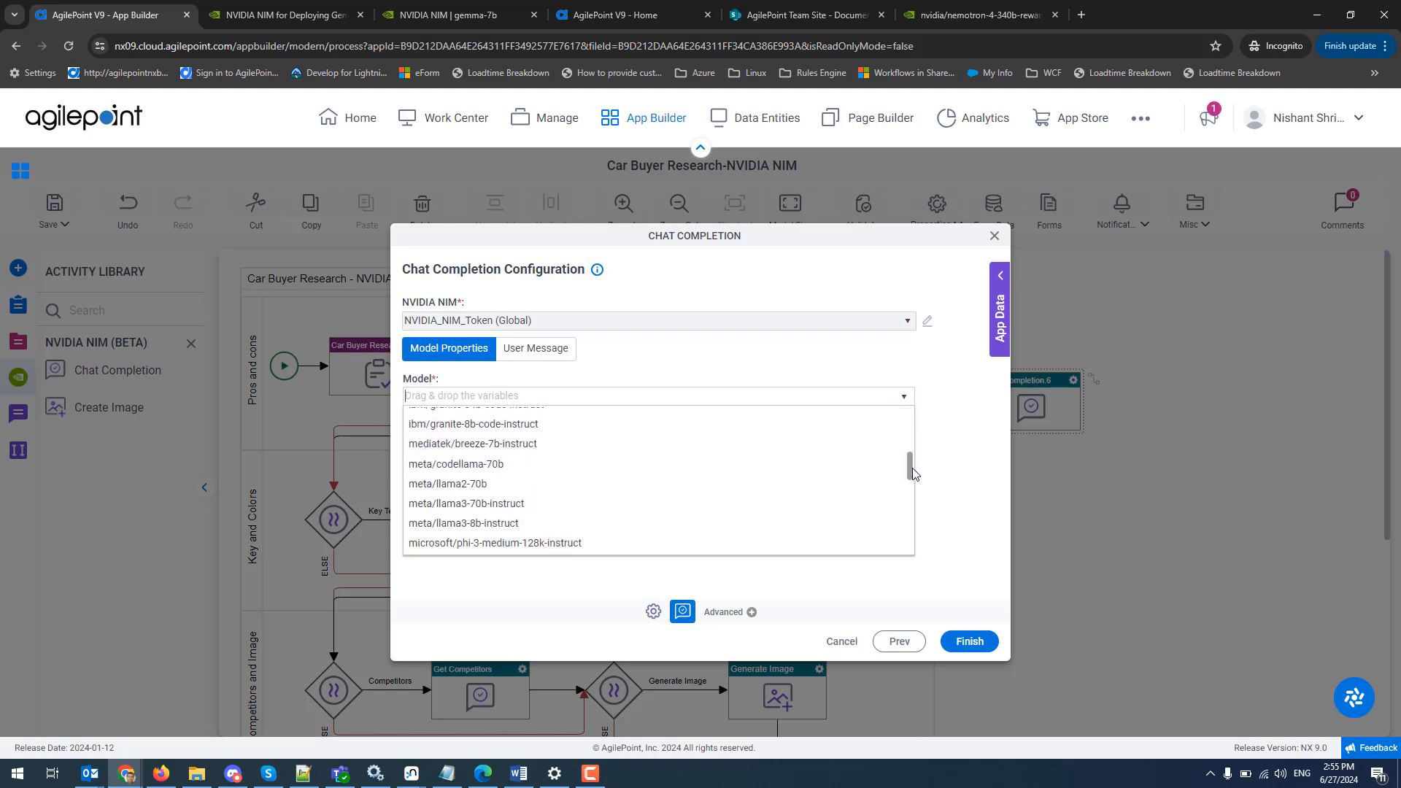
{"action": "left_click", "coordinate": [592, 485]}
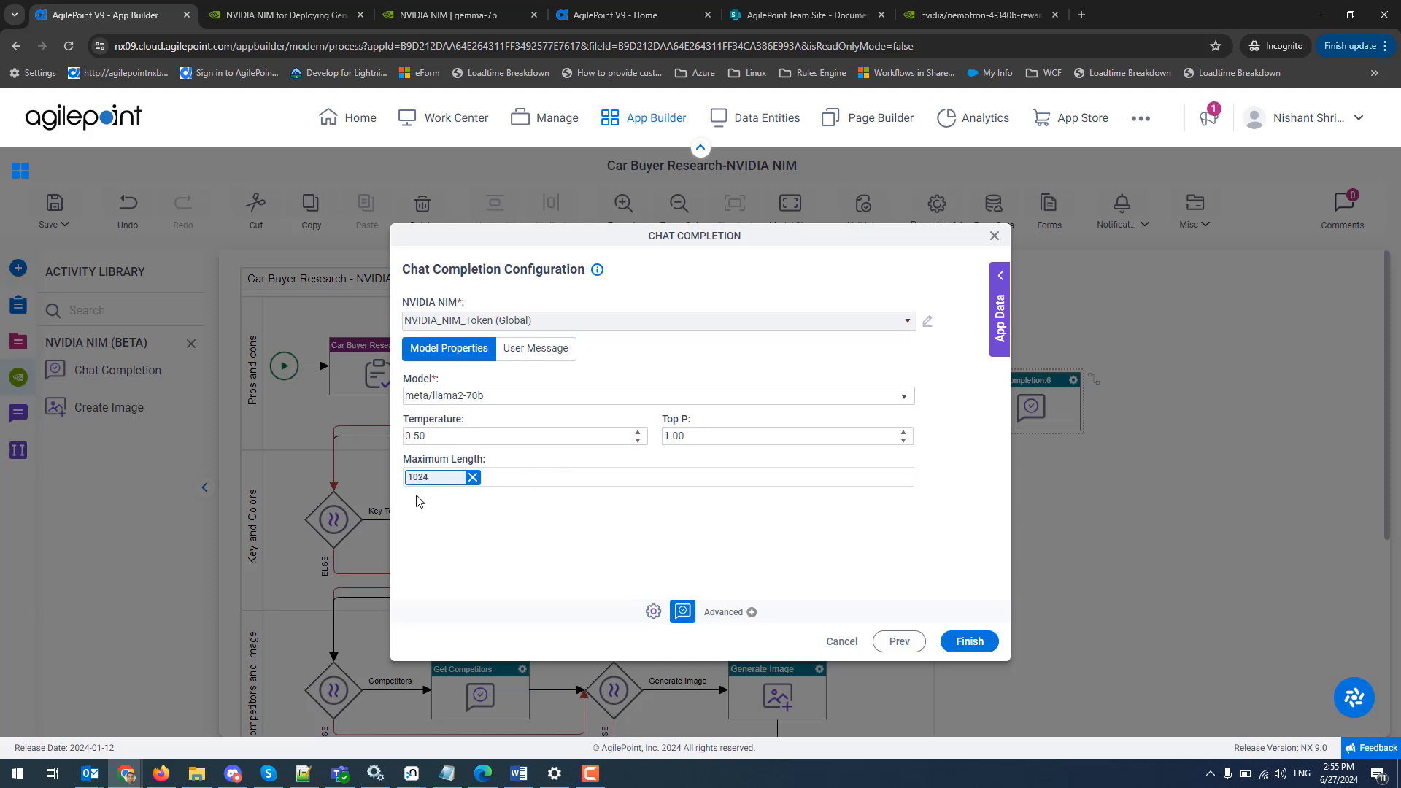
- Insert the Ques1 process field from the model data as the content of the Chat Completion user message
{"action": "left_click", "coordinate": [536, 348]}
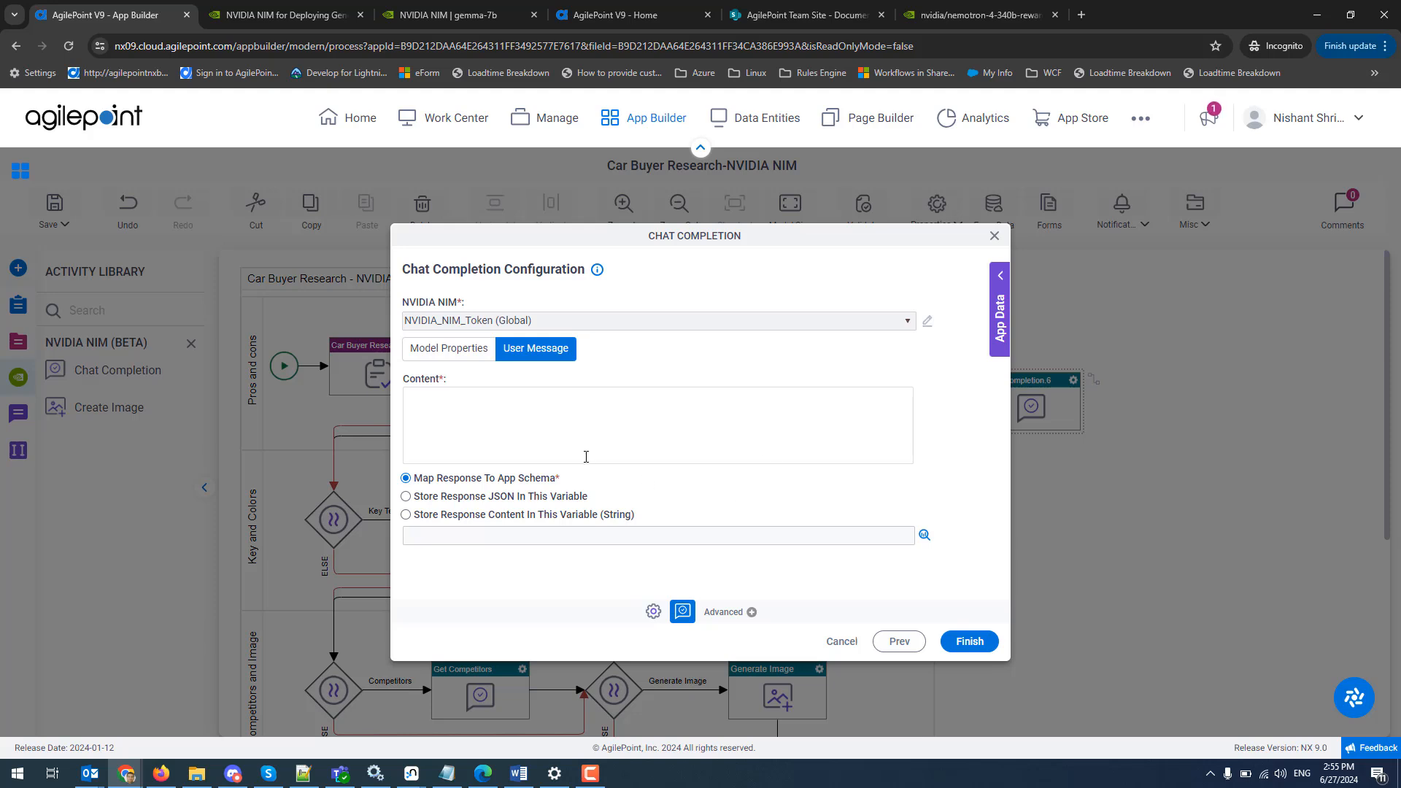
{"action": "left_click", "coordinate": [1002, 279]}
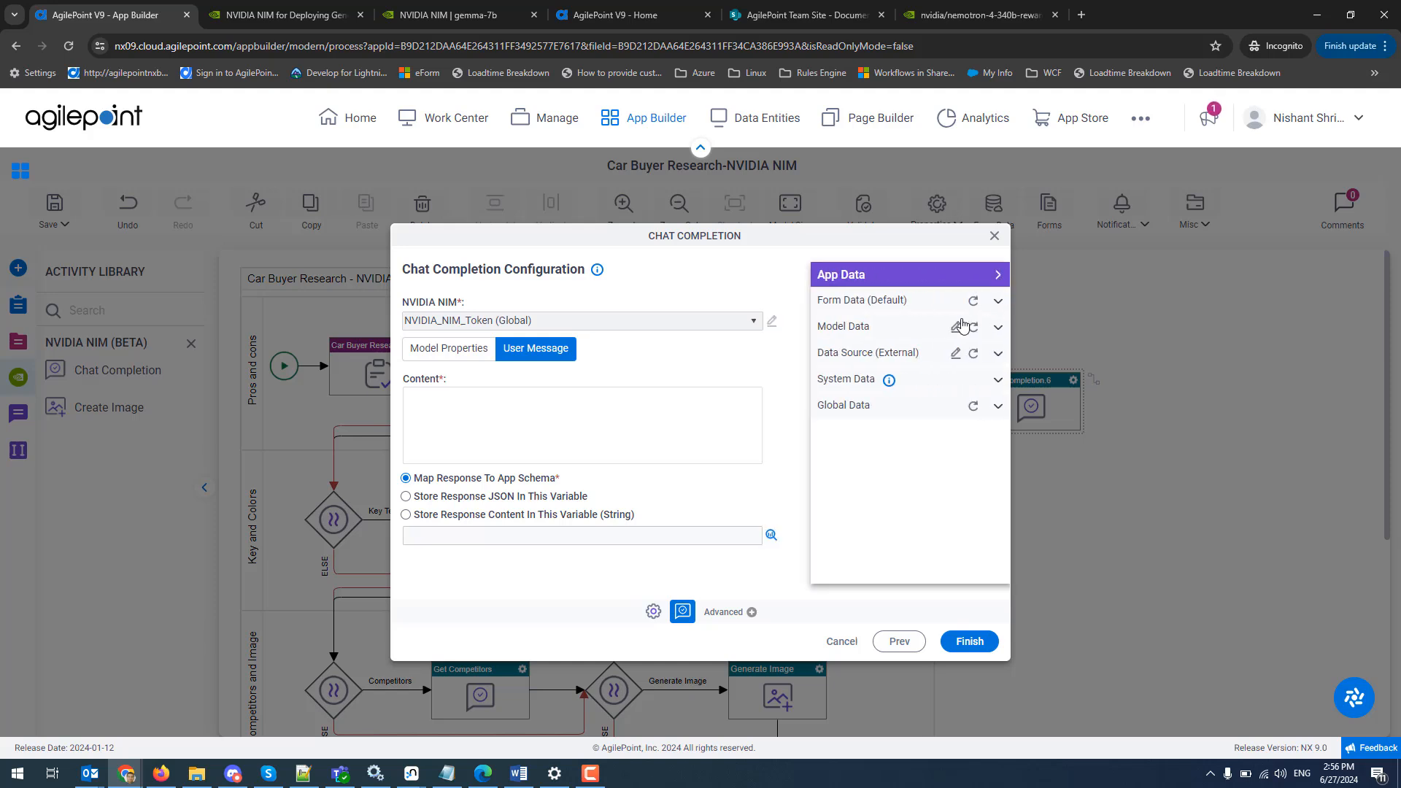
{"action": "left_click", "coordinate": [839, 328]}
{"action": "left_click_drag", "start_coordinate": [867, 391], "coordinate": [635, 411]}
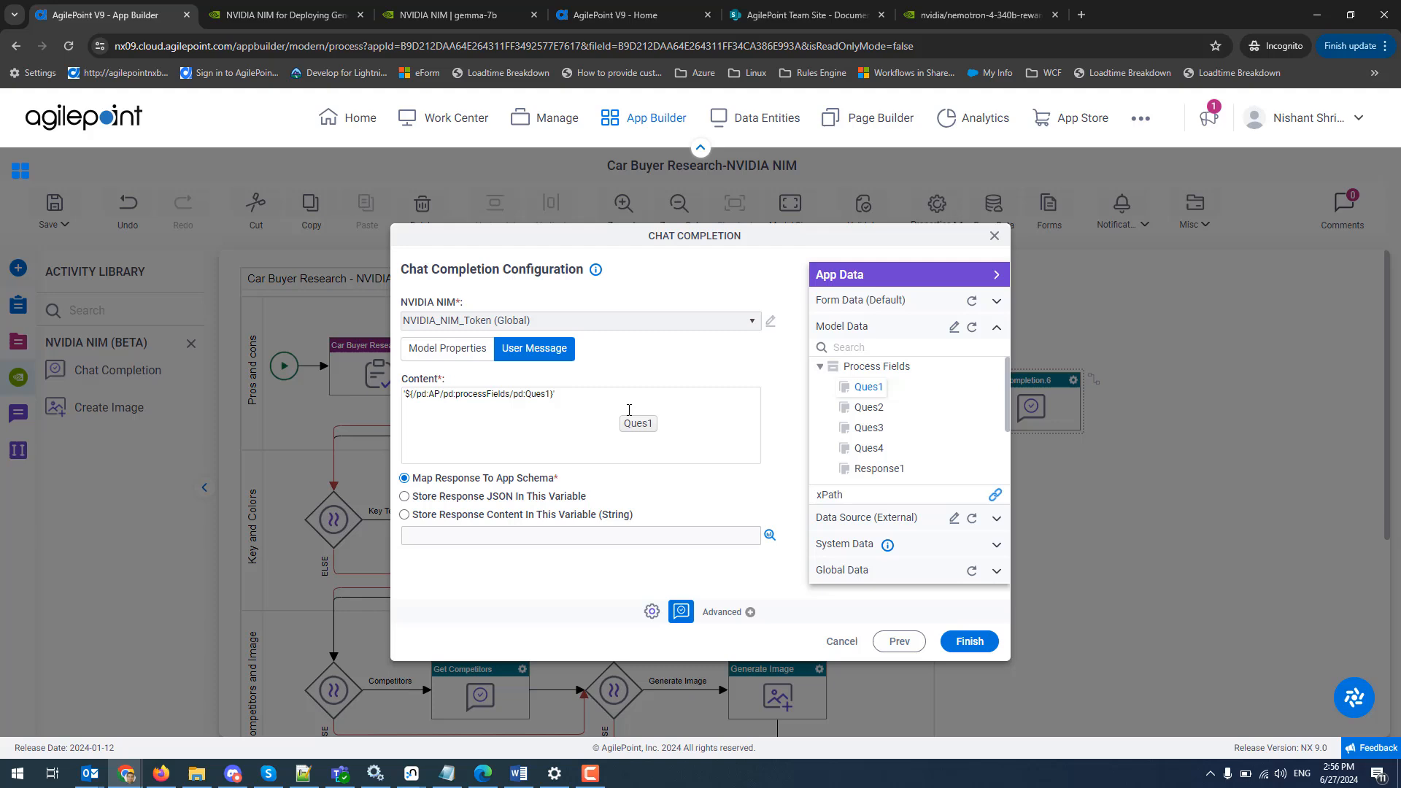
{"action": "left_click", "coordinate": [995, 276]}
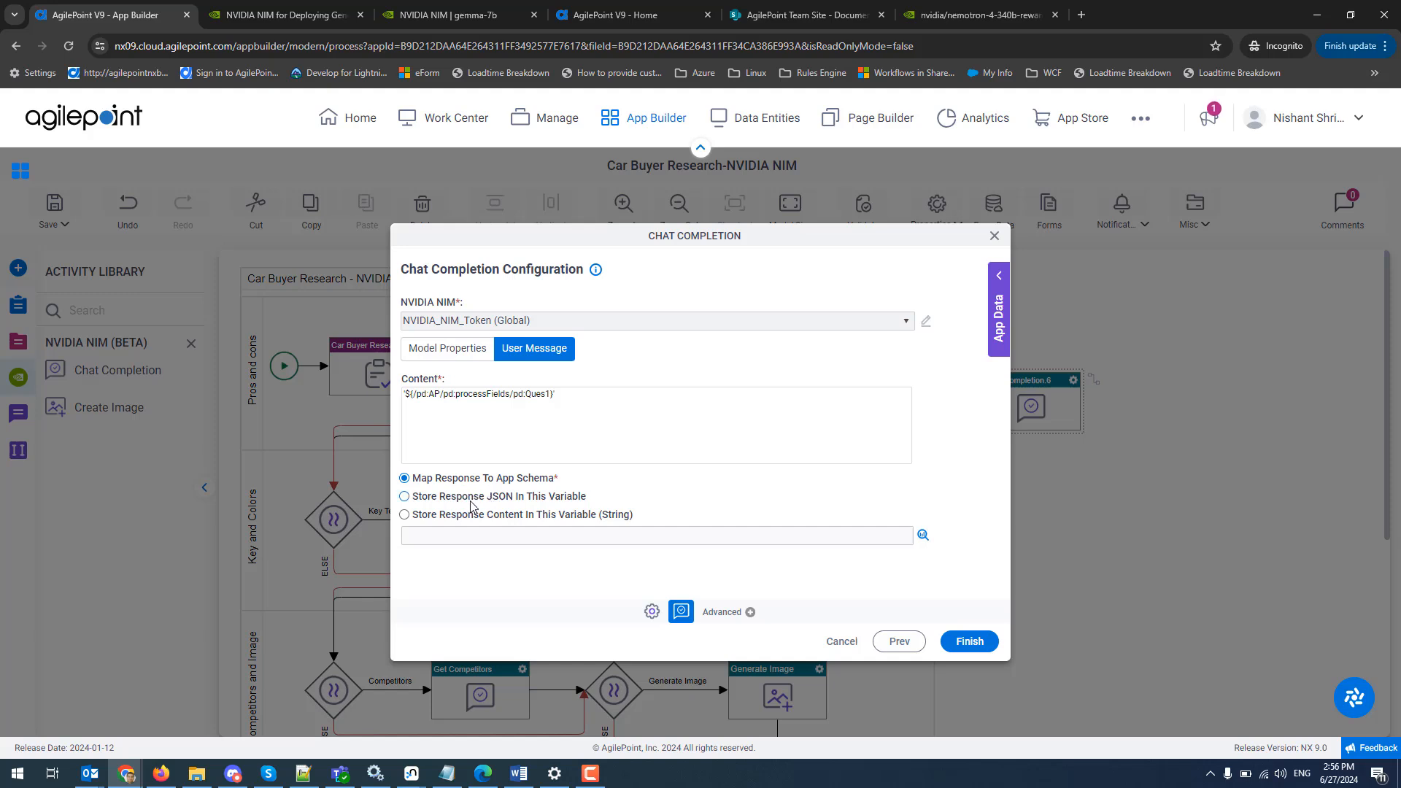
- Map the chat response's message content to the Response1 process field in the app schema
{"action": "left_click", "coordinate": [923, 536]}
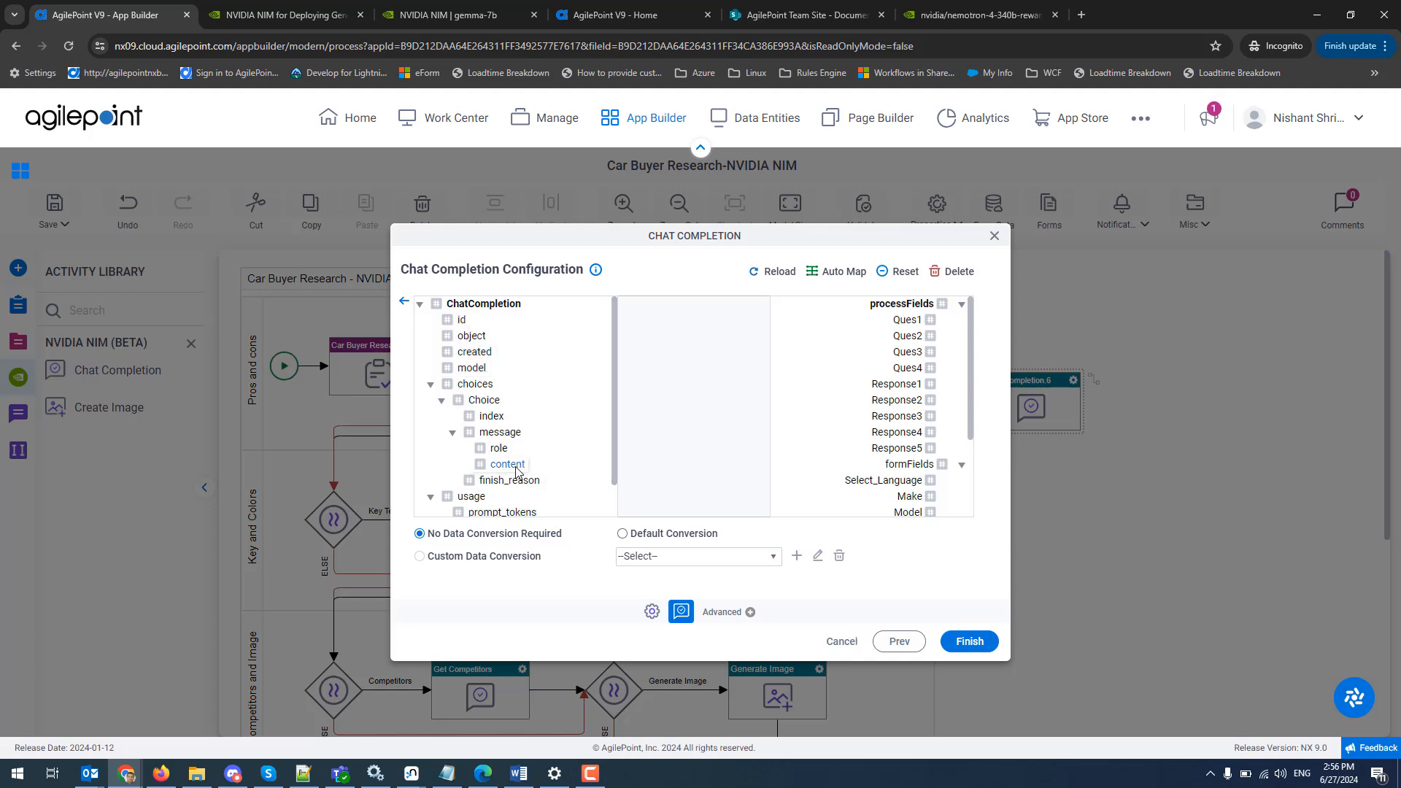
{"action": "left_click_drag", "start_coordinate": [516, 468], "coordinate": [894, 387]}
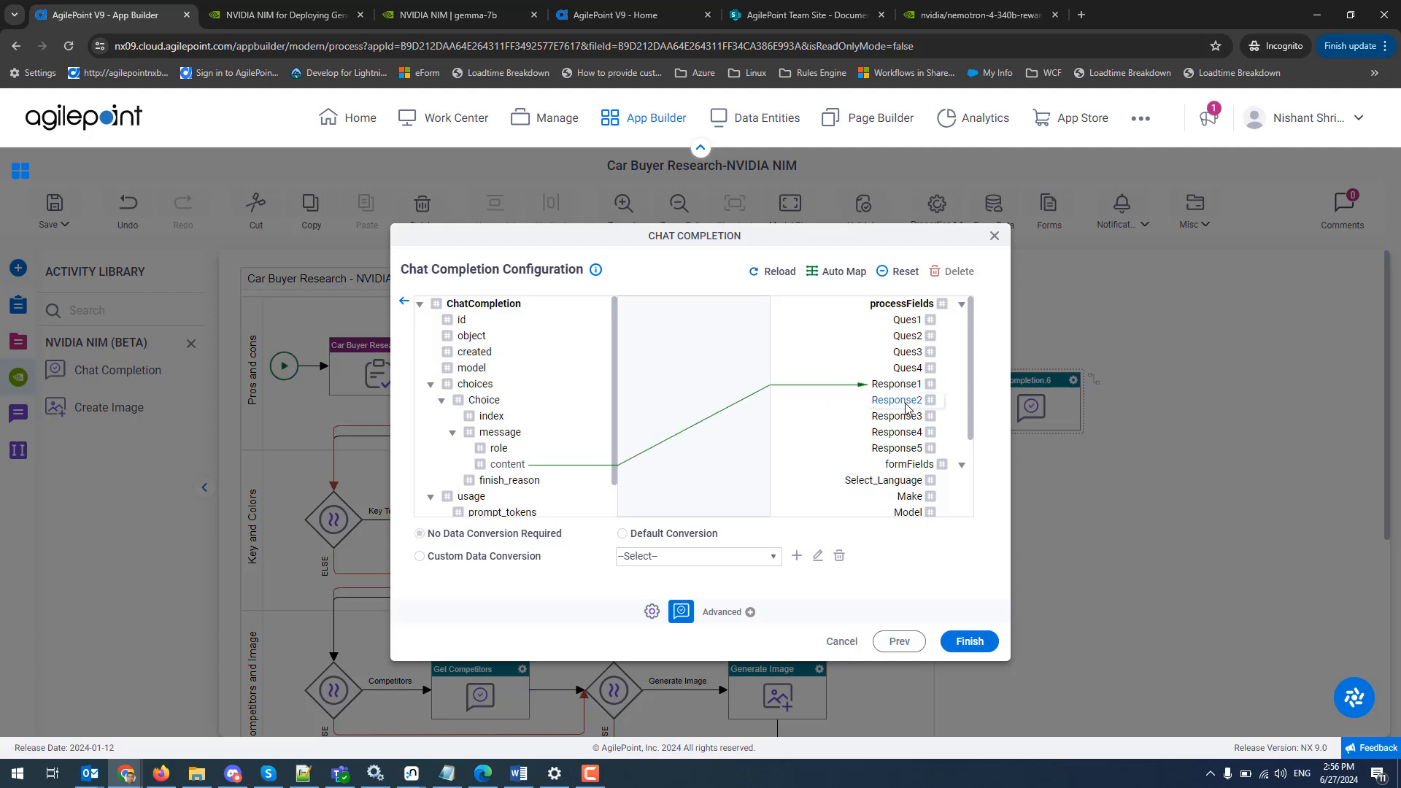
{"action": "left_click", "coordinate": [405, 303]}
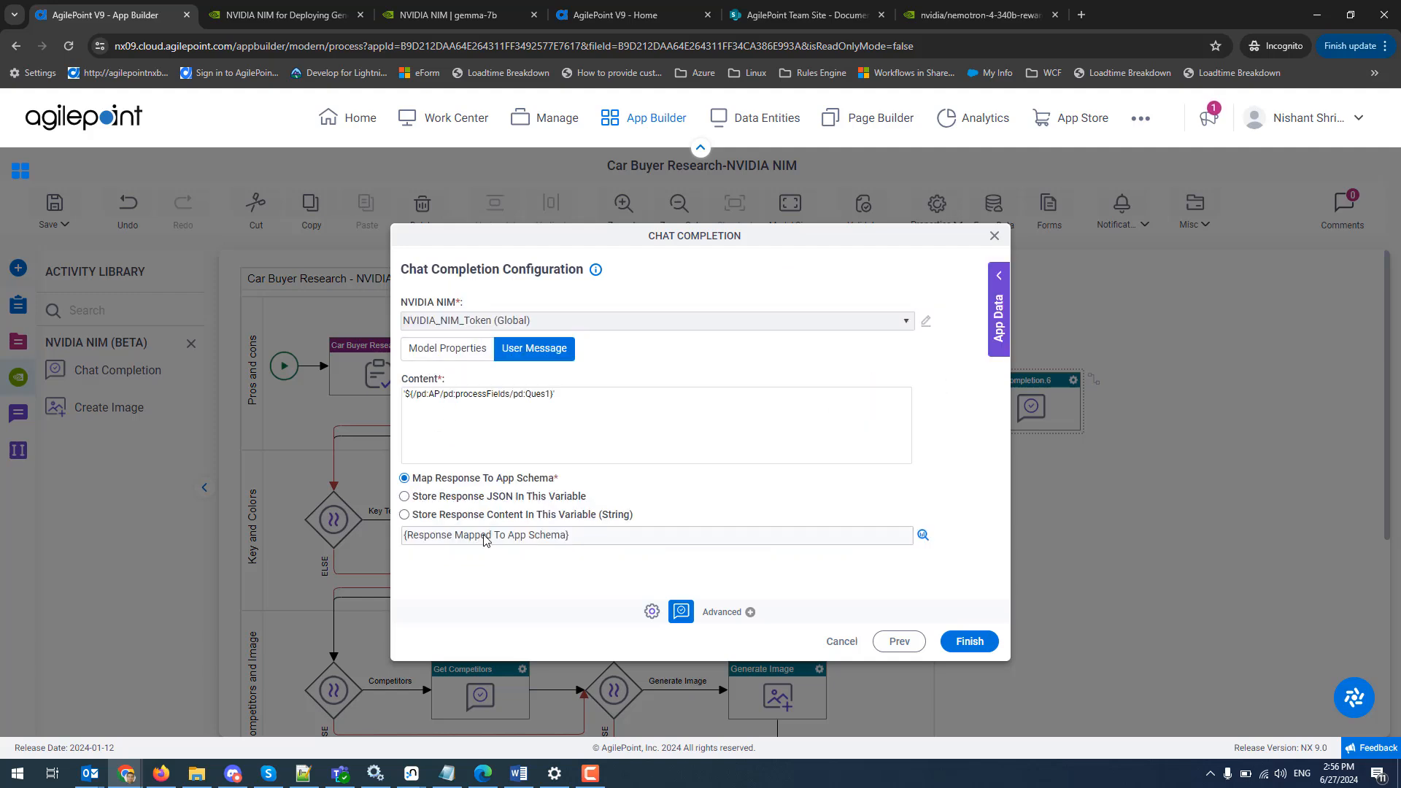
- Switch to storing the response content in a string variable and try assigning a response process field to it
{"action": "left_click", "coordinate": [405, 515]}
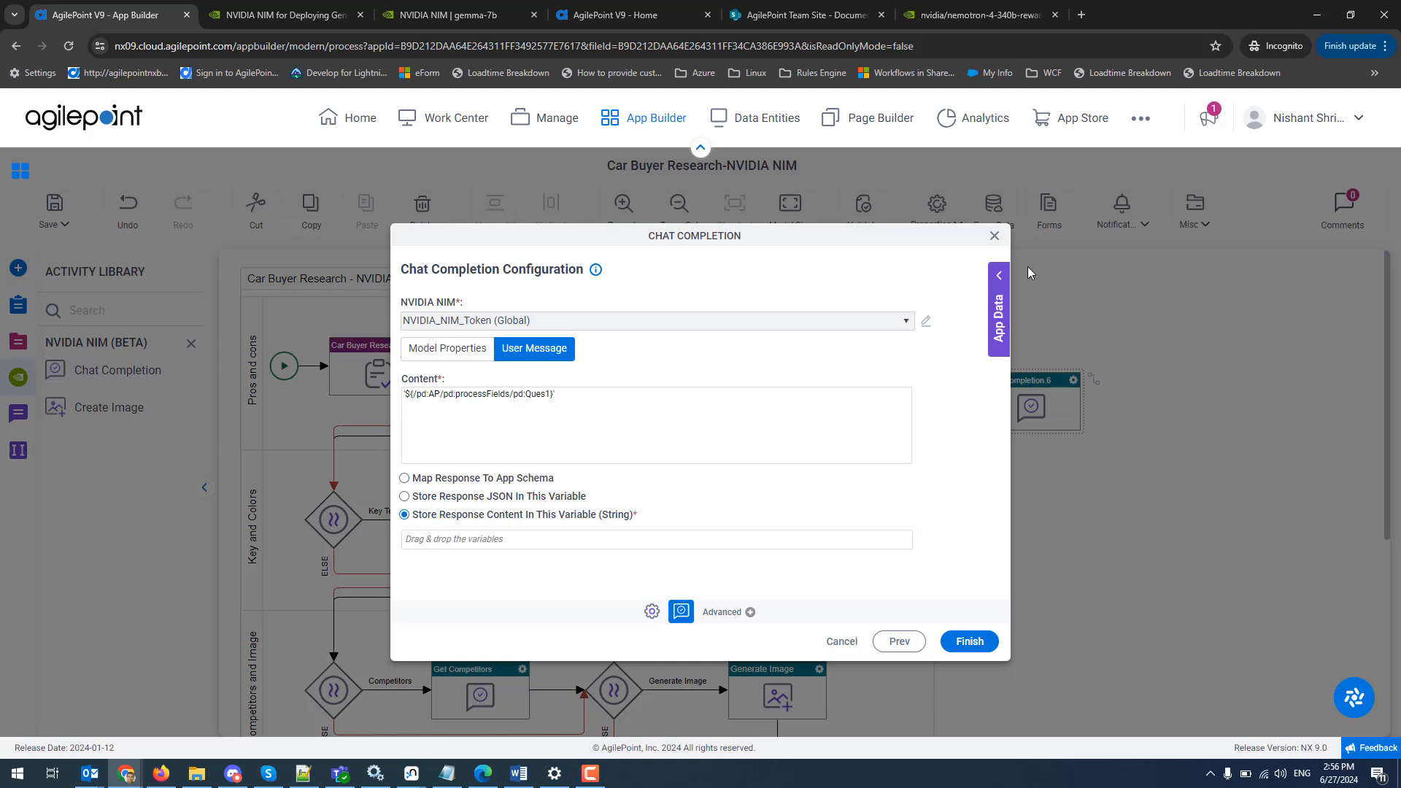
{"action": "left_click", "coordinate": [1001, 281]}
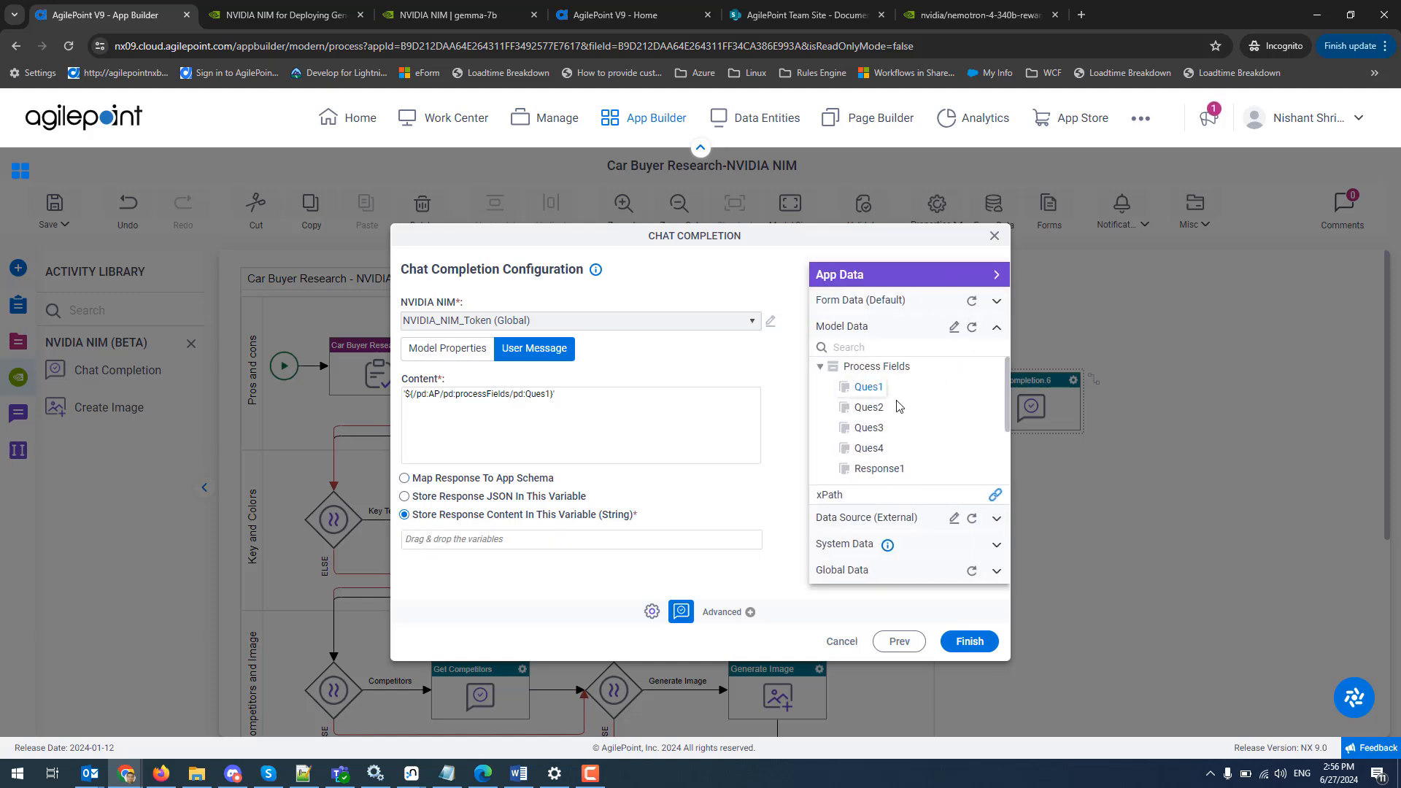
{"action": "scroll", "coordinate": [890, 438], "scroll_direction": "down", "scroll_amount": 2}
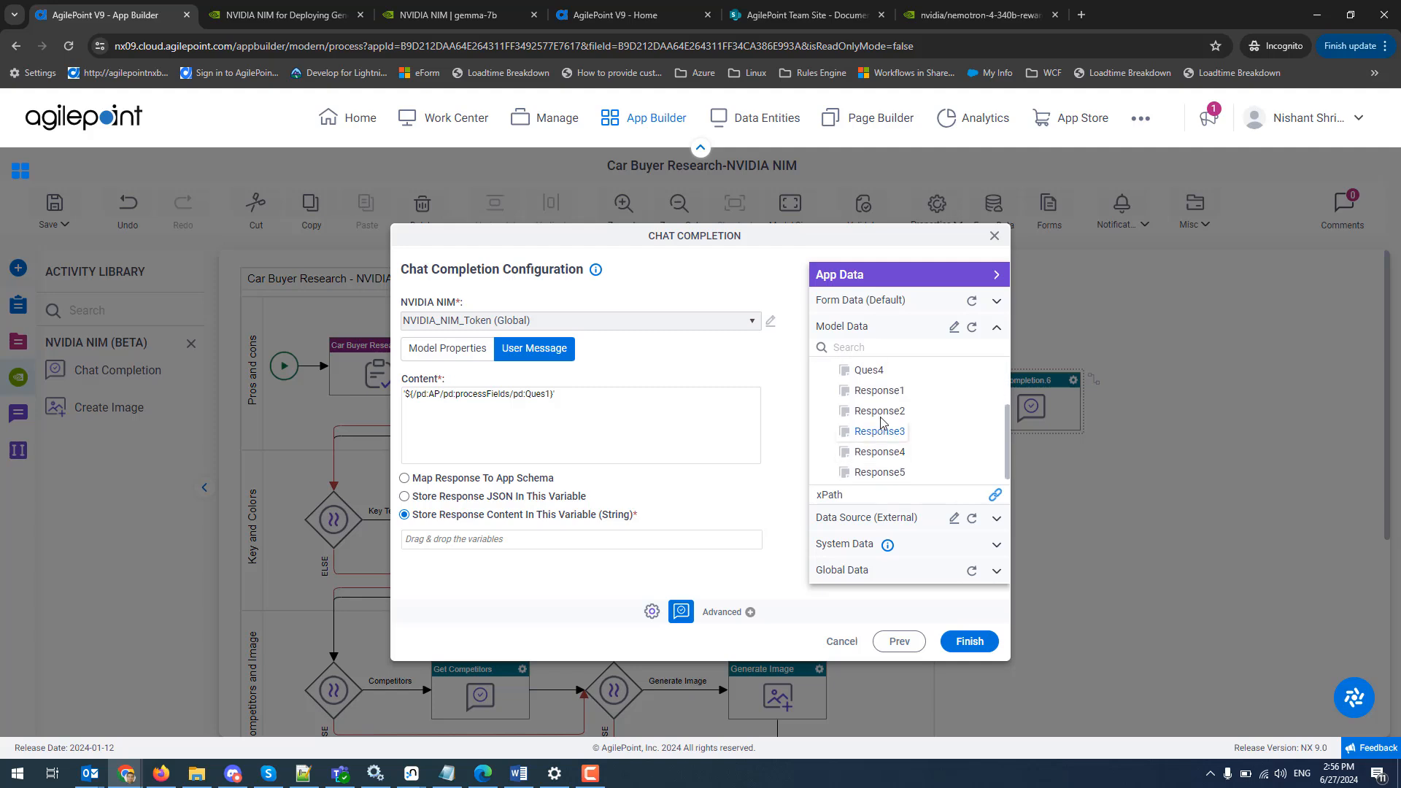
{"action": "left_click_drag", "start_coordinate": [879, 398], "coordinate": [655, 549]}
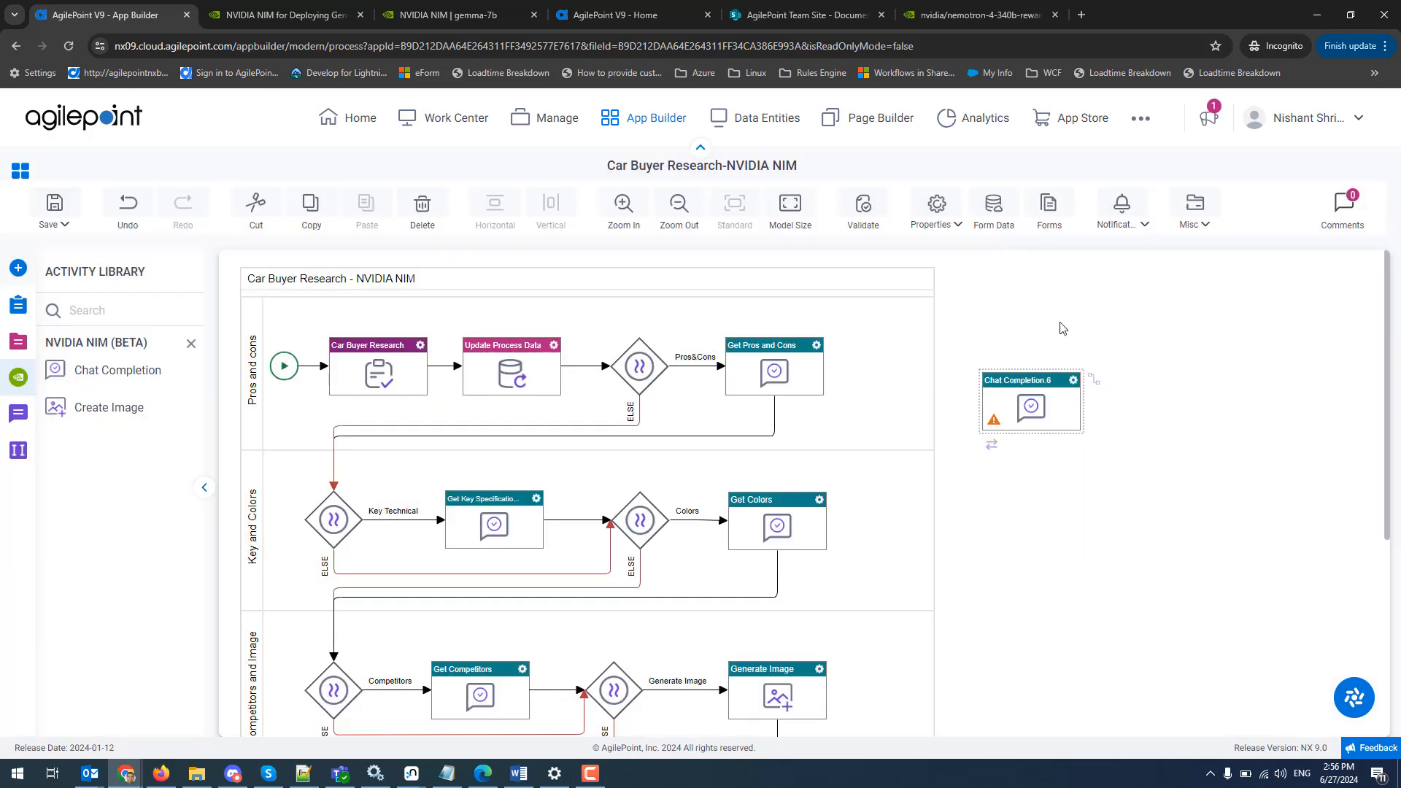
- Discard the Chat Completion configuration and delete the extra Chat Completion activity beside the swimlanes
{"action": "left_click", "coordinate": [994, 236]}
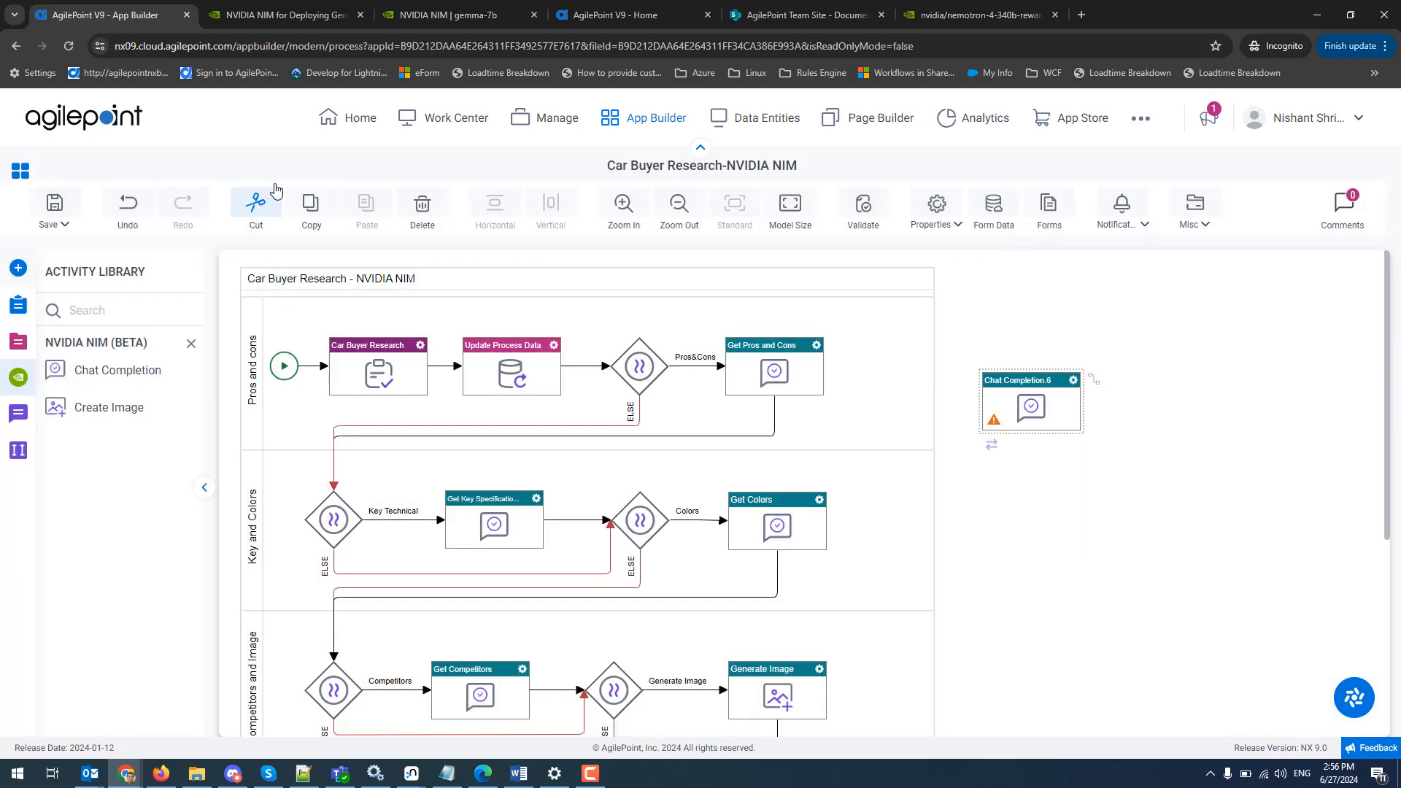
{"action": "left_click", "coordinate": [422, 207]}
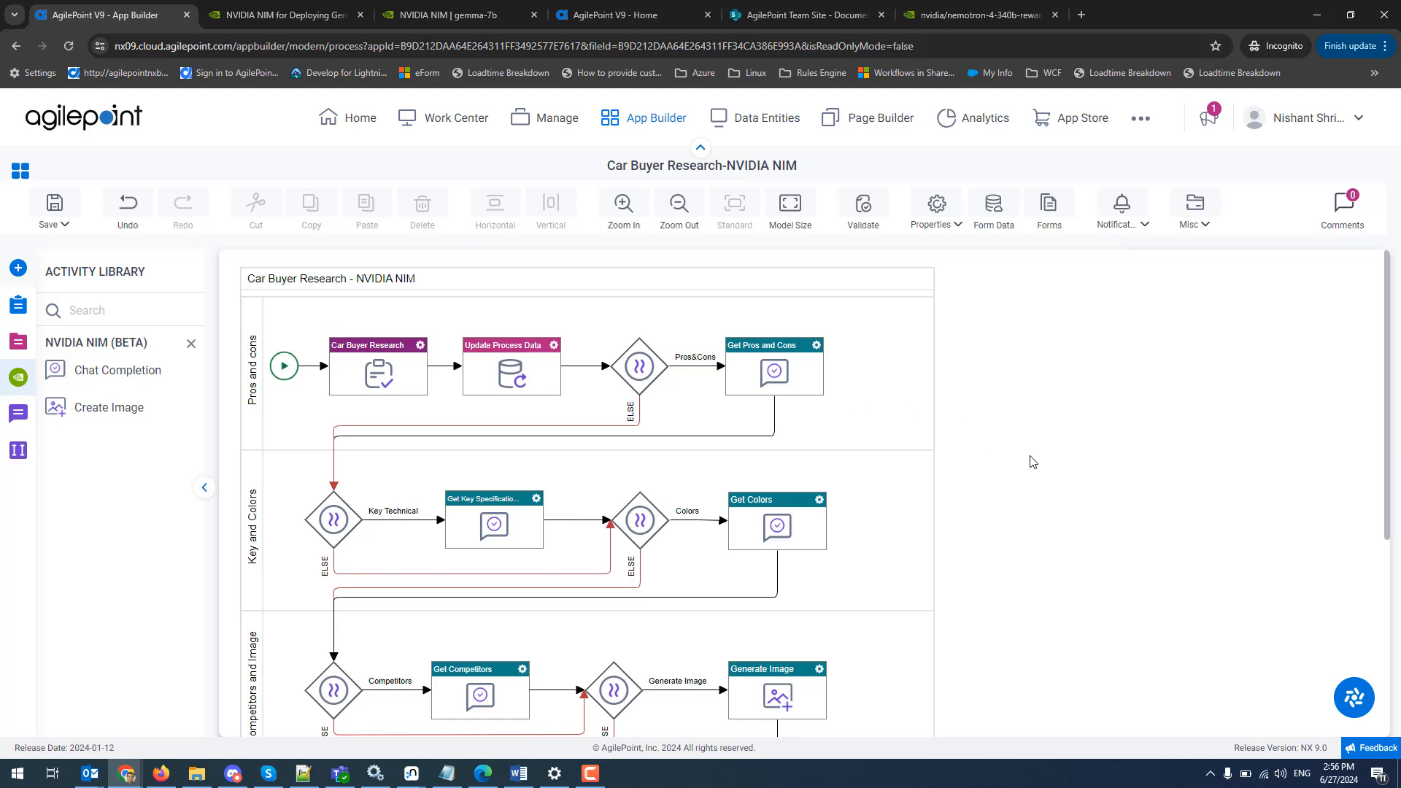
- Open the Generate Image activity's configuration and examine its NVIDIA NIM access token and available image models
{"action": "scroll", "coordinate": [1034, 465], "scroll_direction": "down", "scroll_amount": 3}
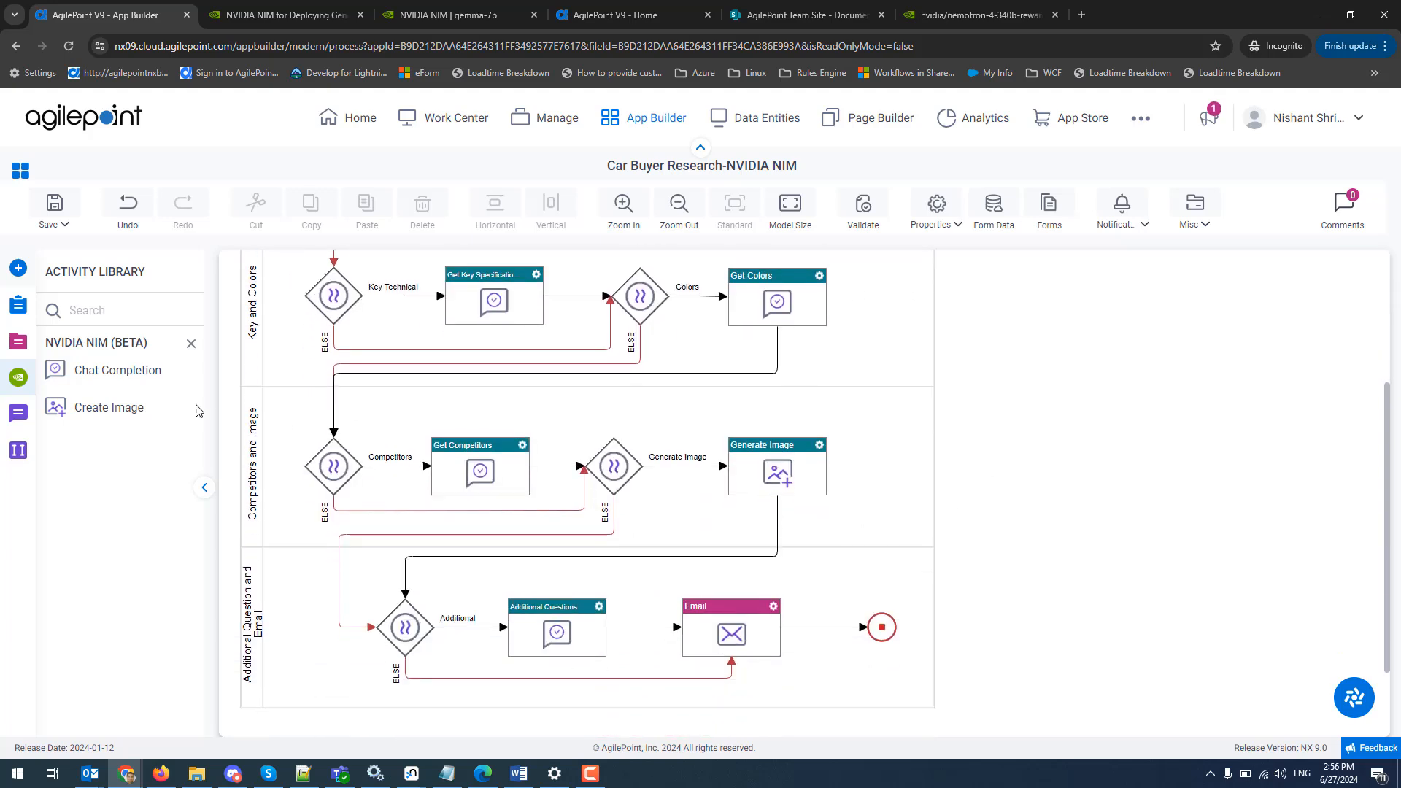
{"action": "double_click", "coordinate": [793, 456]}
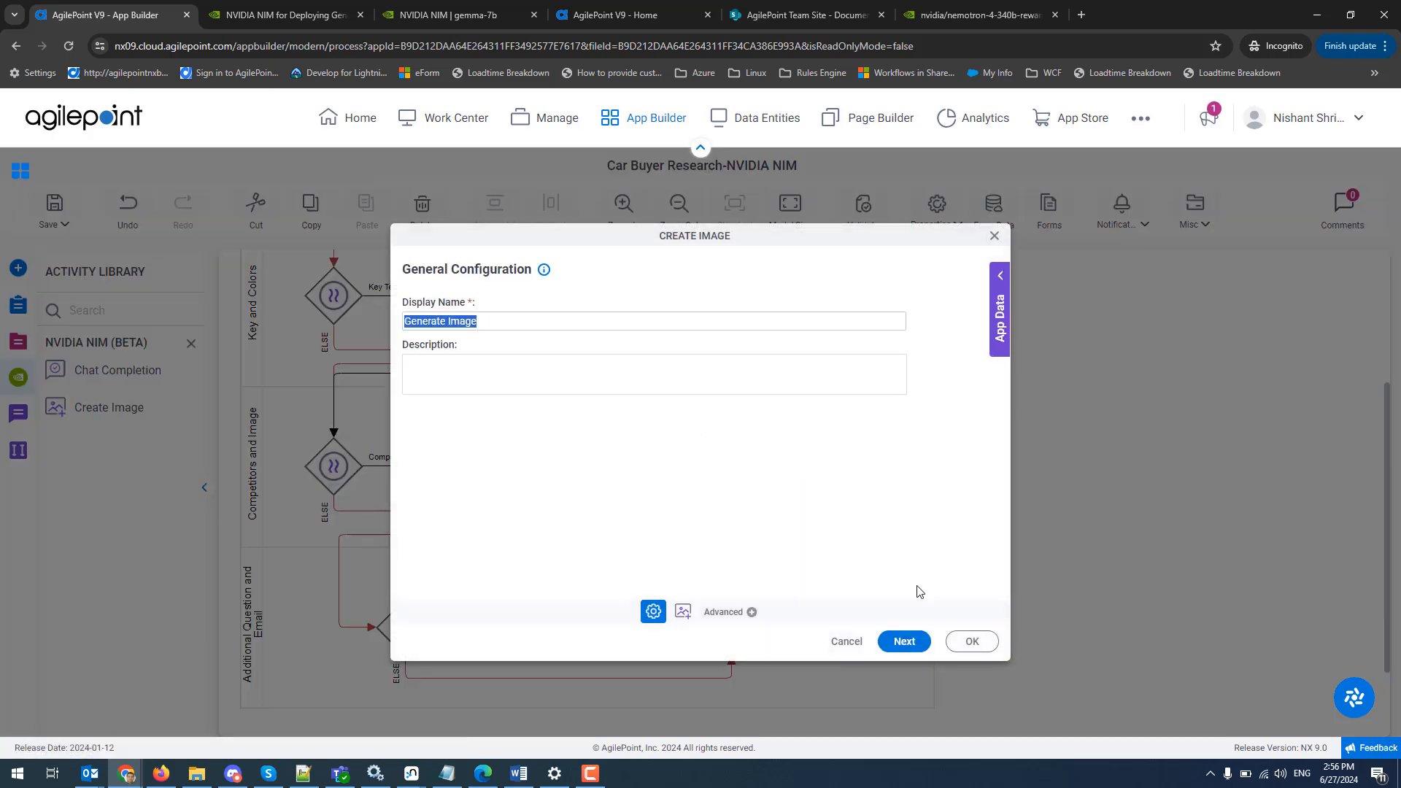
{"action": "left_click", "coordinate": [903, 642]}
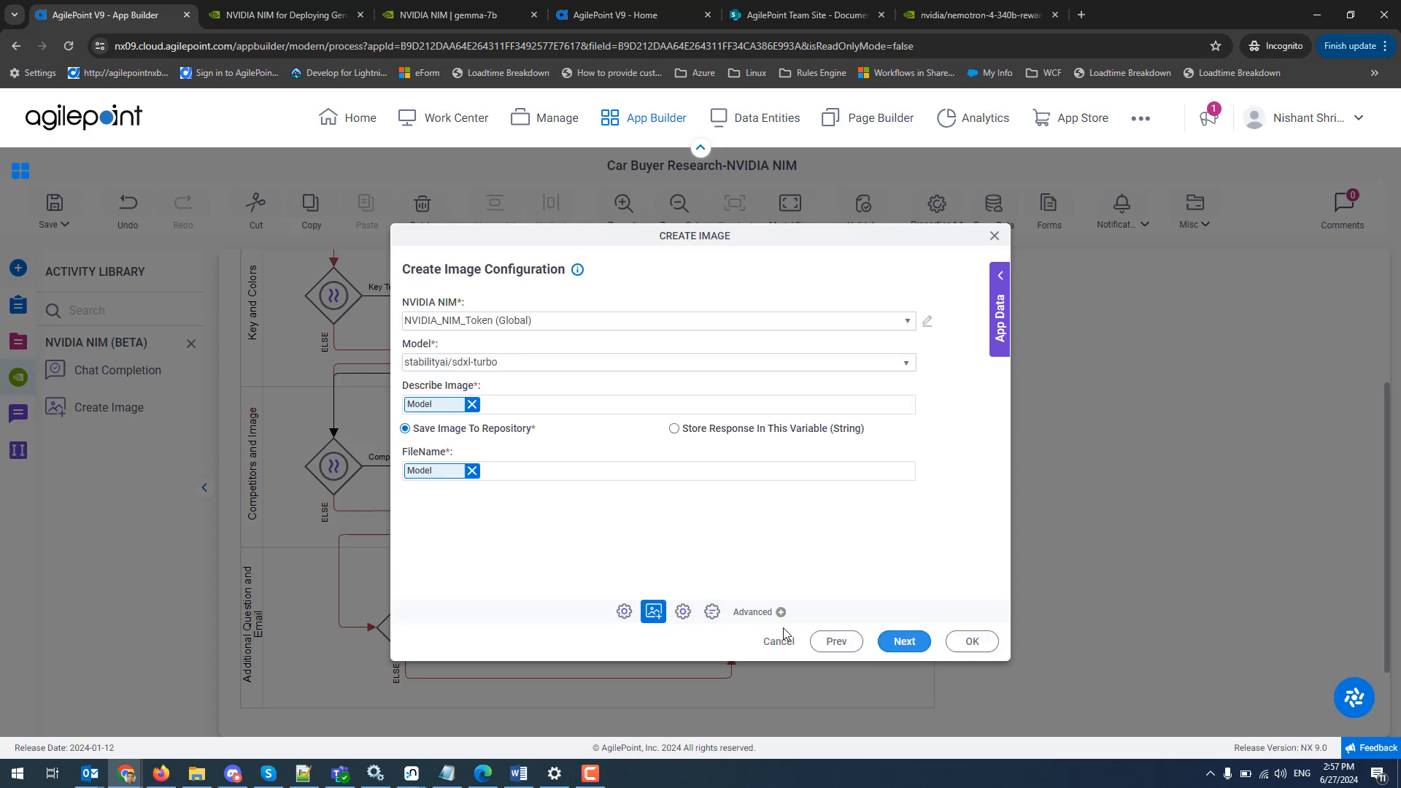
{"action": "left_click", "coordinate": [669, 326]}
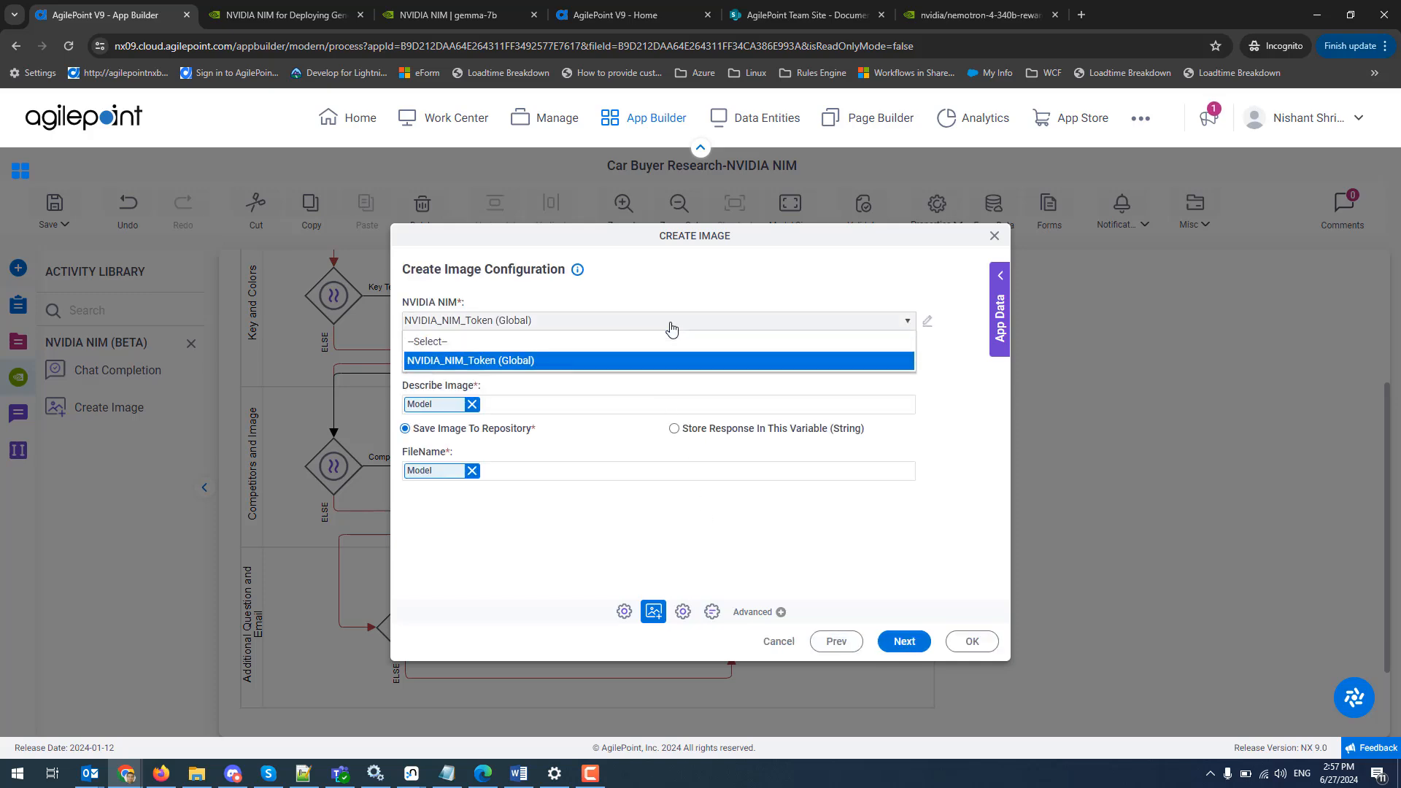
{"action": "left_click", "coordinate": [671, 329]}
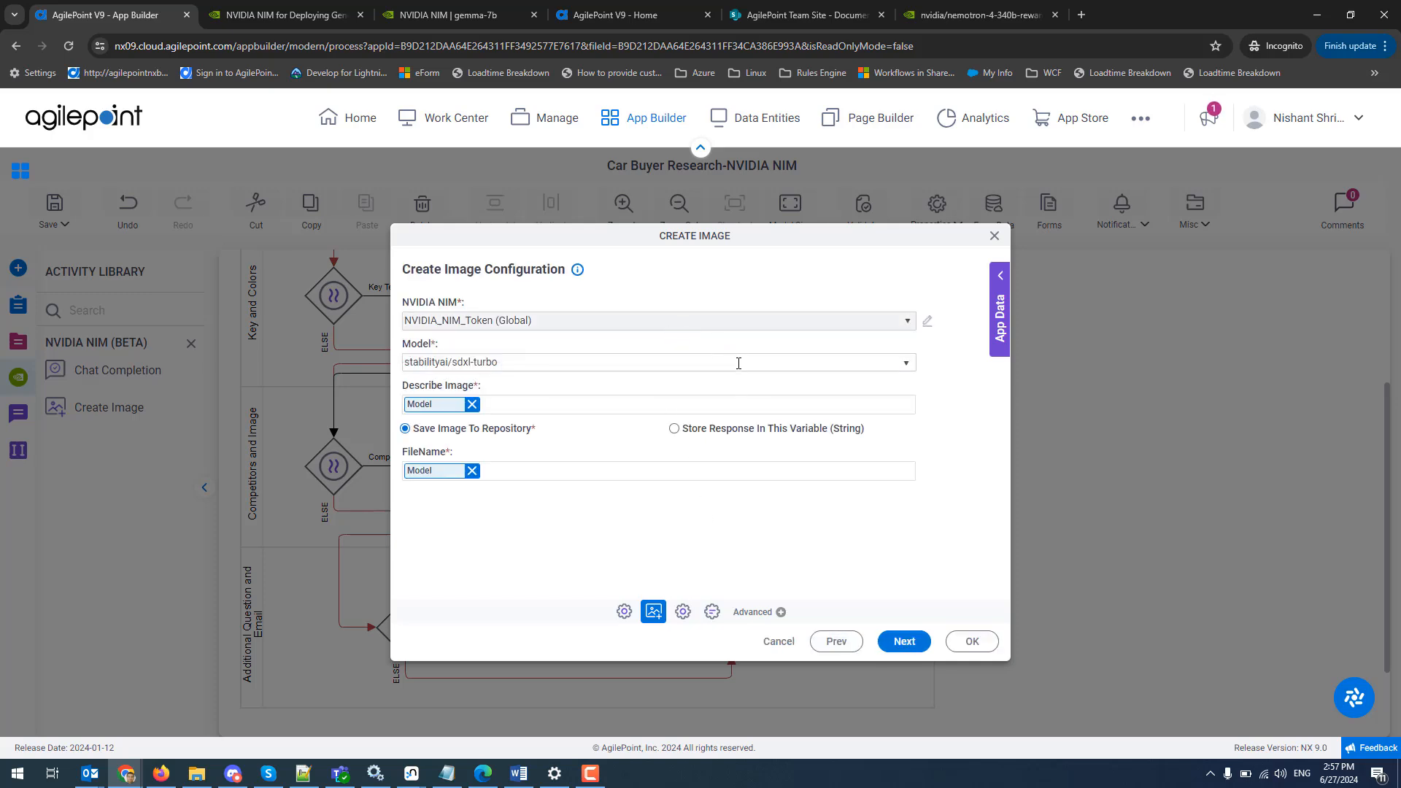
{"action": "left_click", "coordinate": [739, 362]}
{"action": "left_click", "coordinate": [903, 367]}
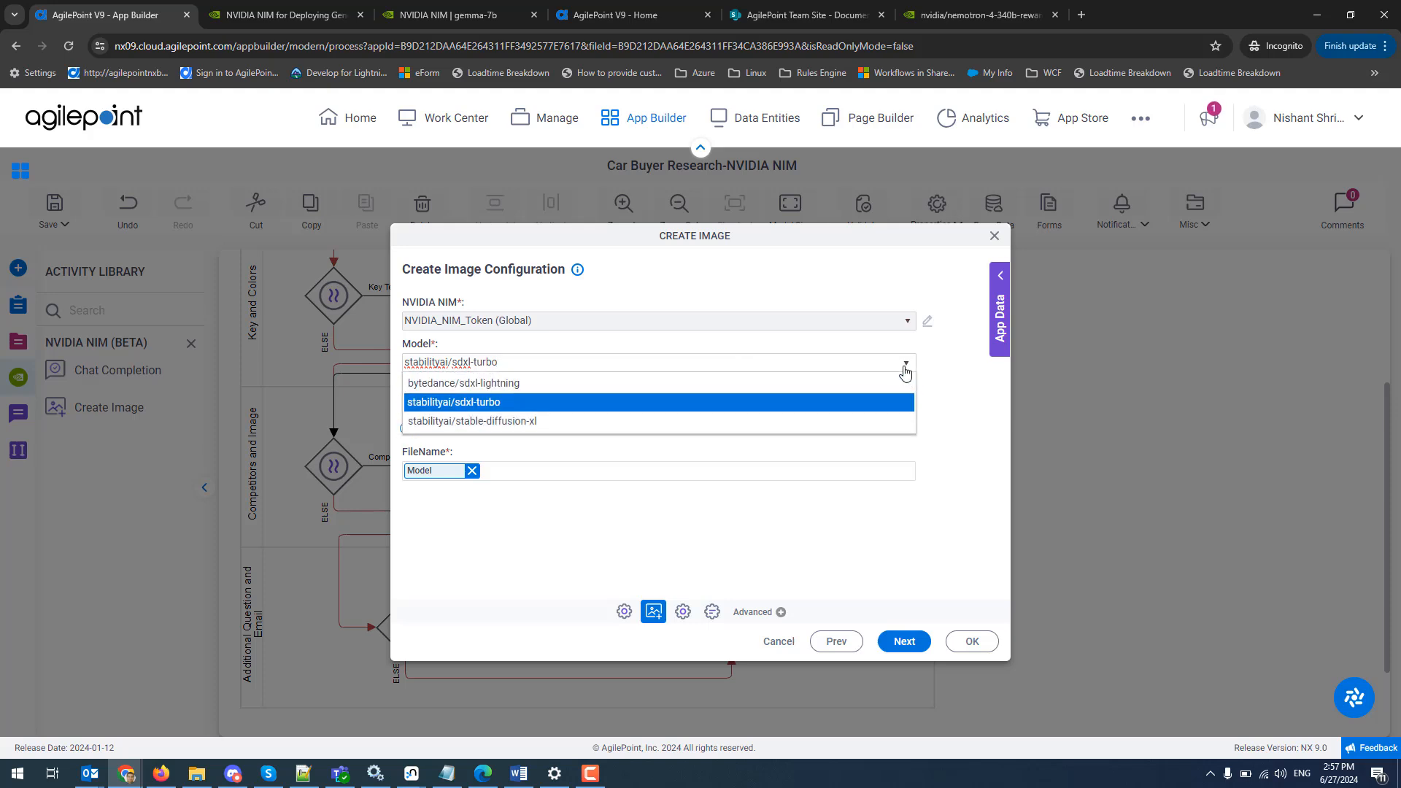
{"action": "left_click", "coordinate": [905, 369]}
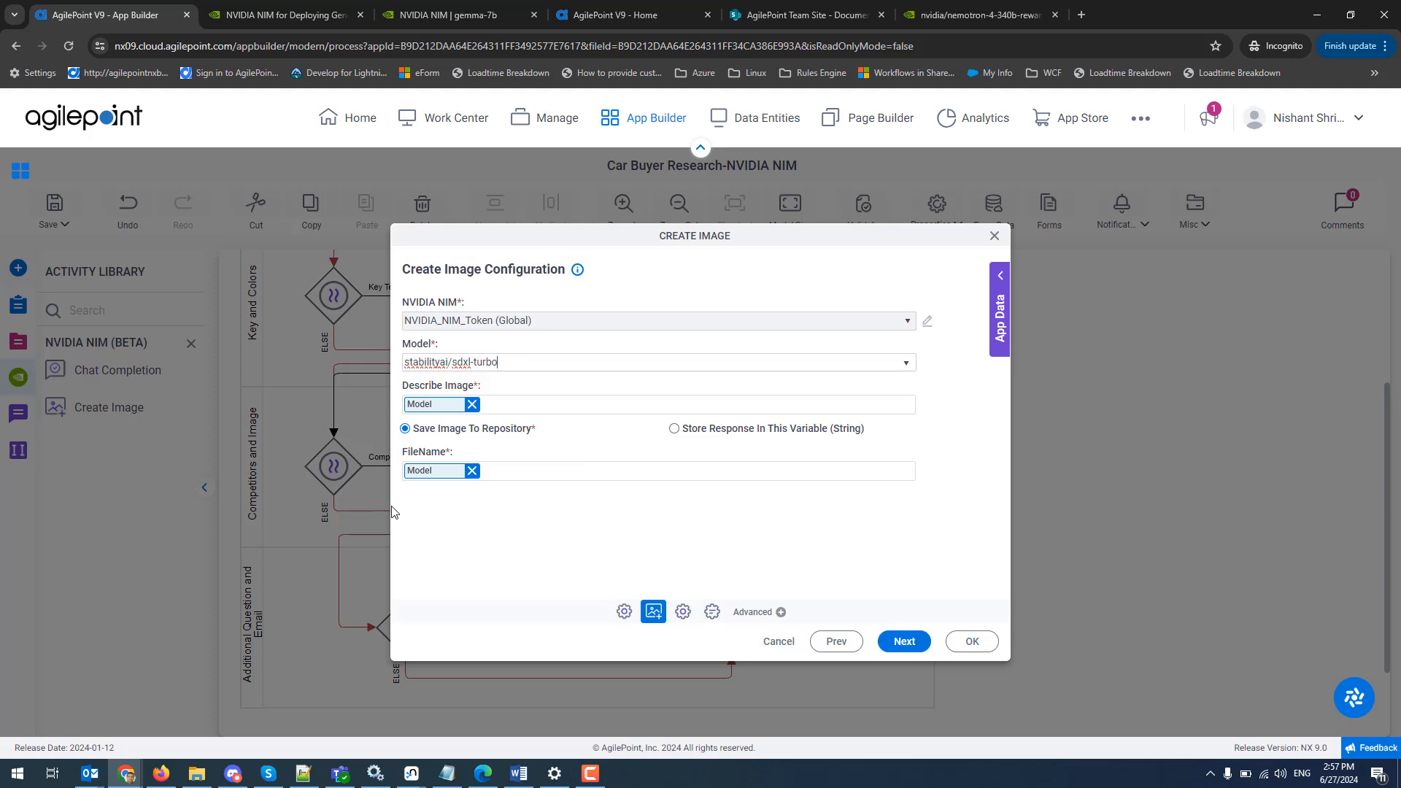
- Review the Generate Image activity's SharePoint target repository, including its site, library and folder settings, and finish the configuration
{"action": "left_click", "coordinate": [907, 644]}
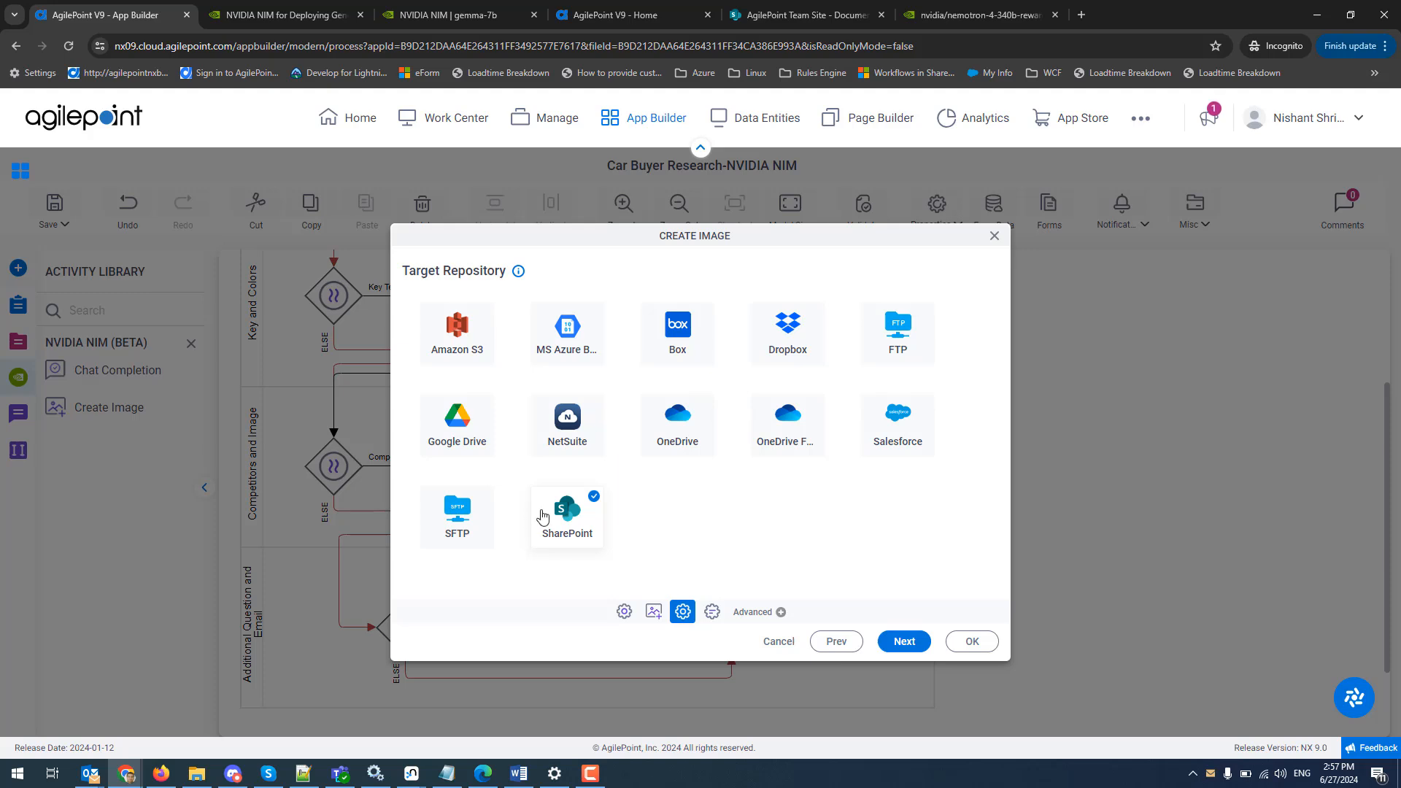
{"action": "left_click", "coordinate": [903, 643]}
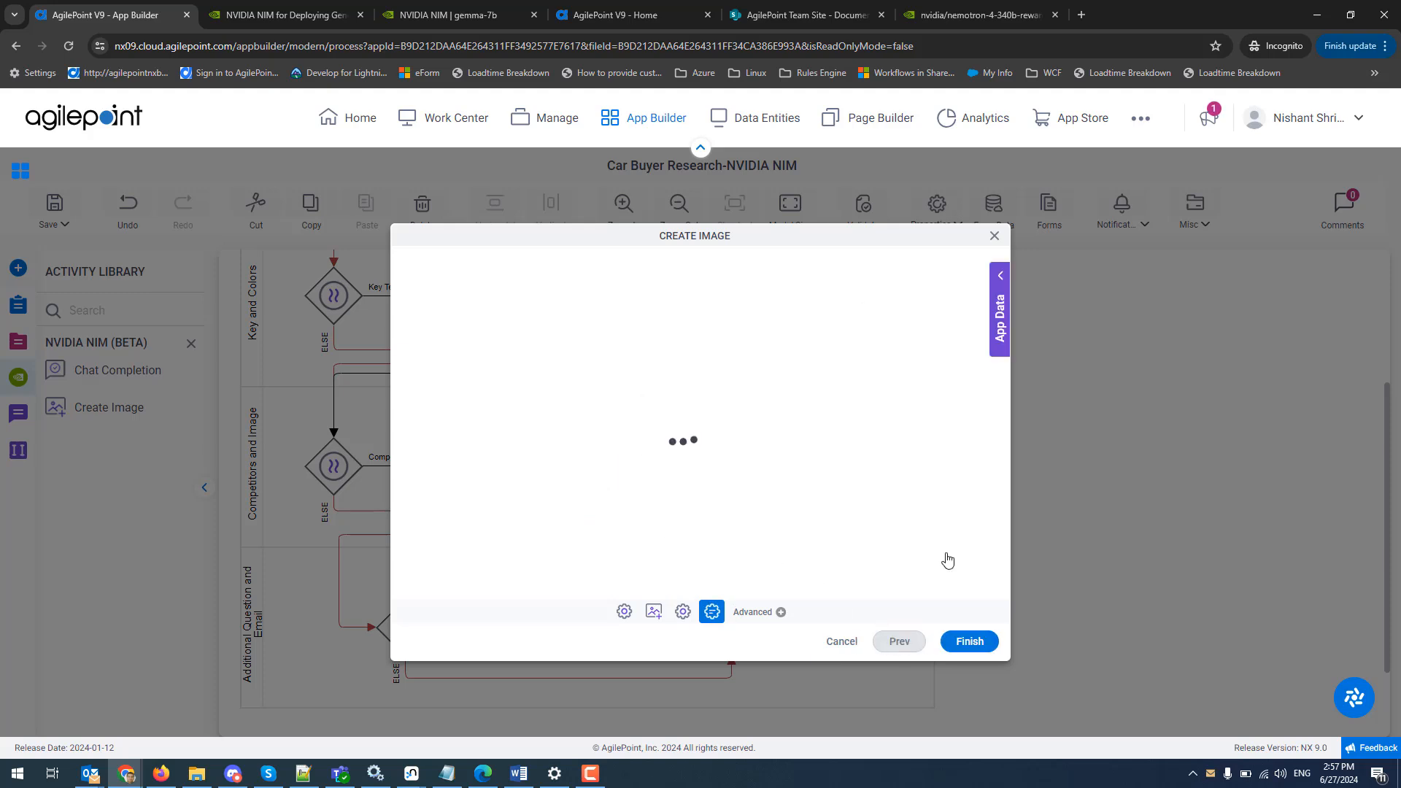
{"action": "left_click", "coordinate": [629, 307]}
{"action": "left_click", "coordinate": [631, 310]}
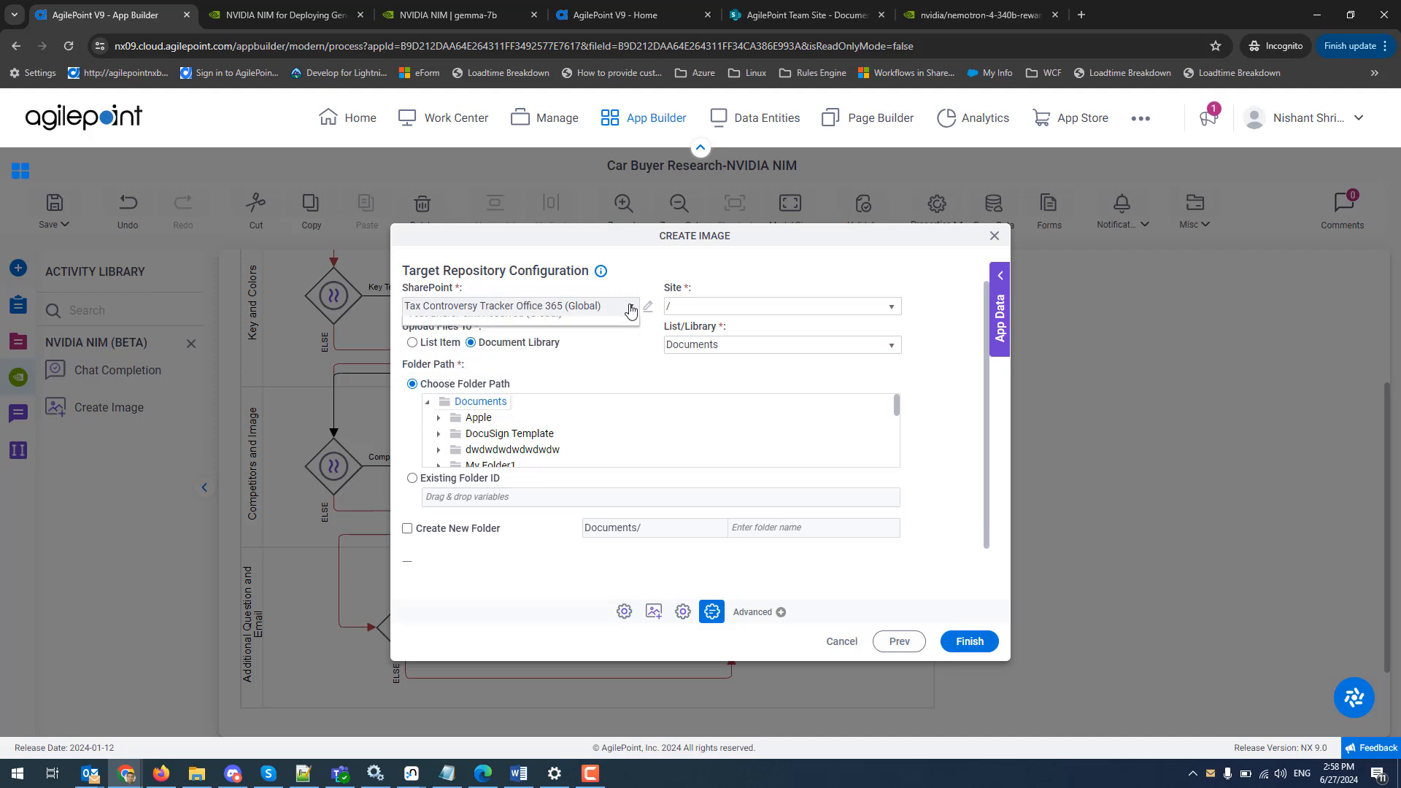
{"action": "left_click", "coordinate": [892, 310]}
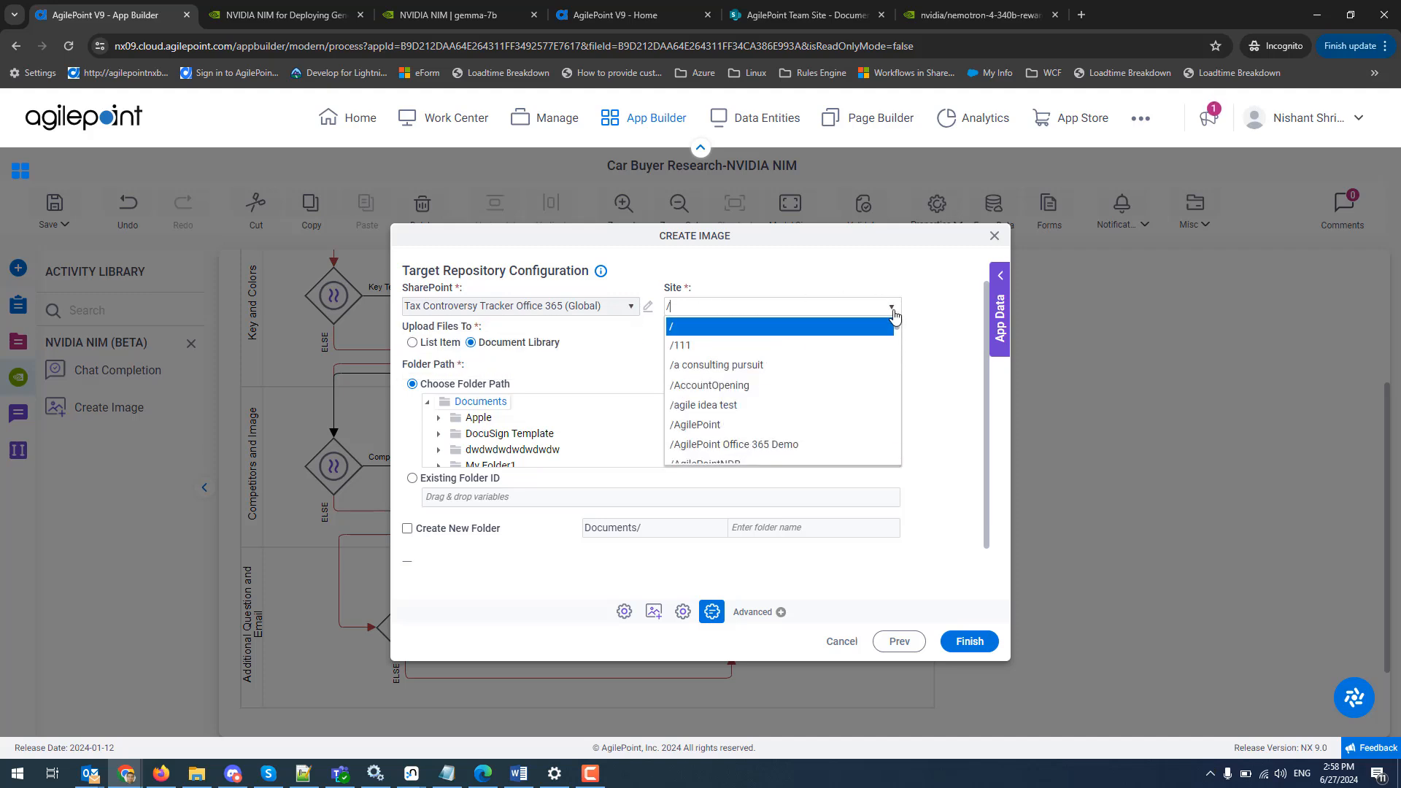
{"action": "left_click", "coordinate": [895, 313]}
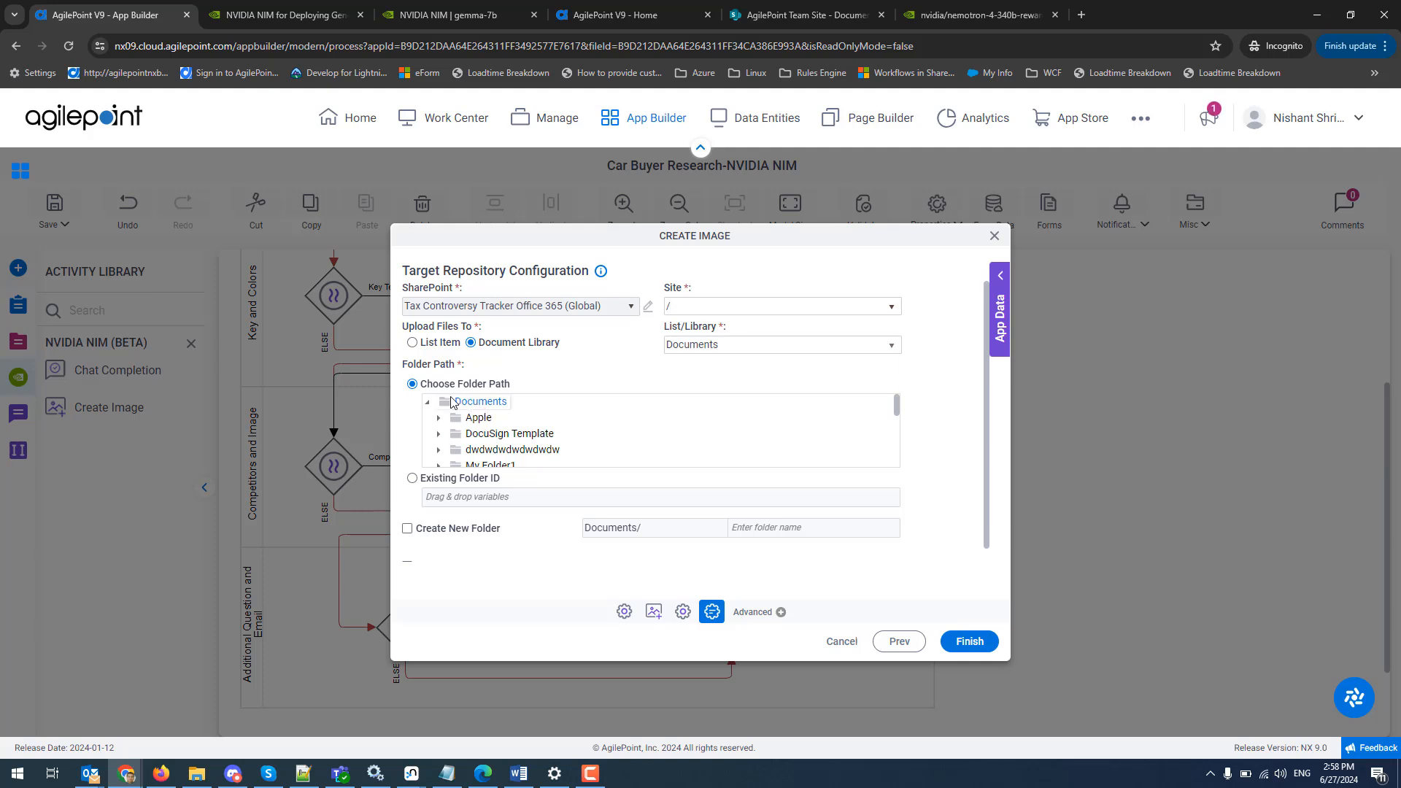
{"action": "scroll", "coordinate": [956, 491], "scroll_direction": "down", "scroll_amount": 1}
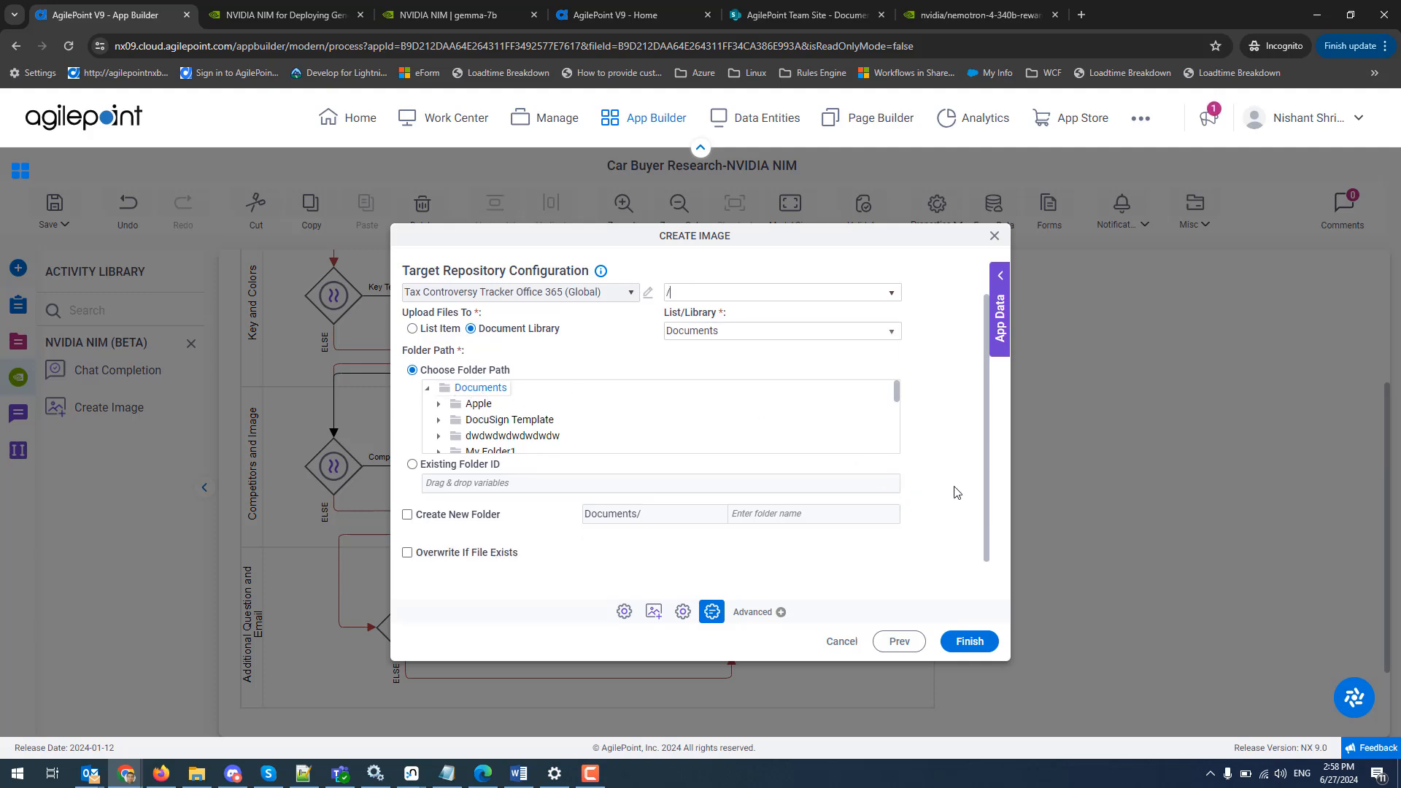
{"action": "left_click", "coordinate": [970, 641]}
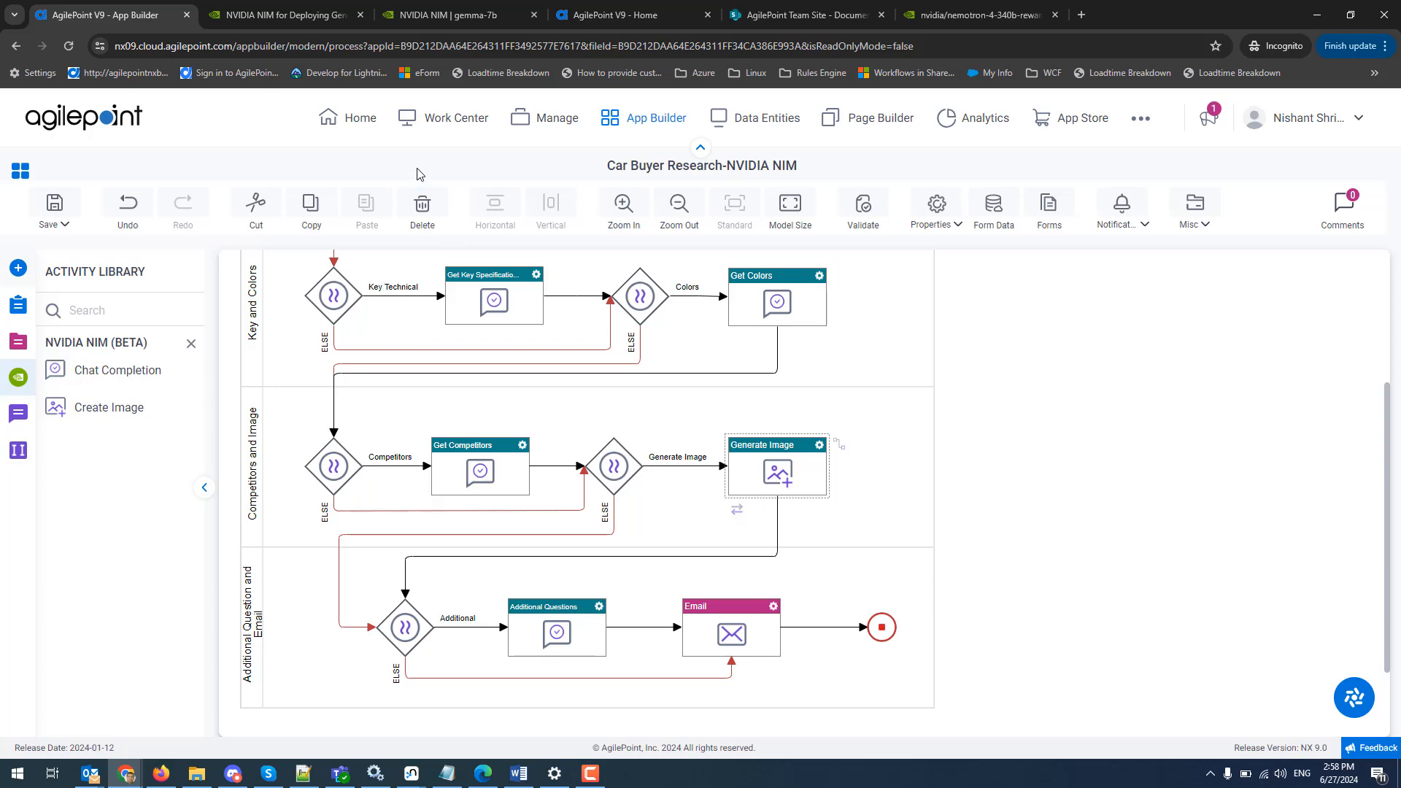
- Start the Car Buyer Research-NVIDIA NIM app from the frequently used apps in the Work Center
{"action": "left_click", "coordinate": [621, 22]}
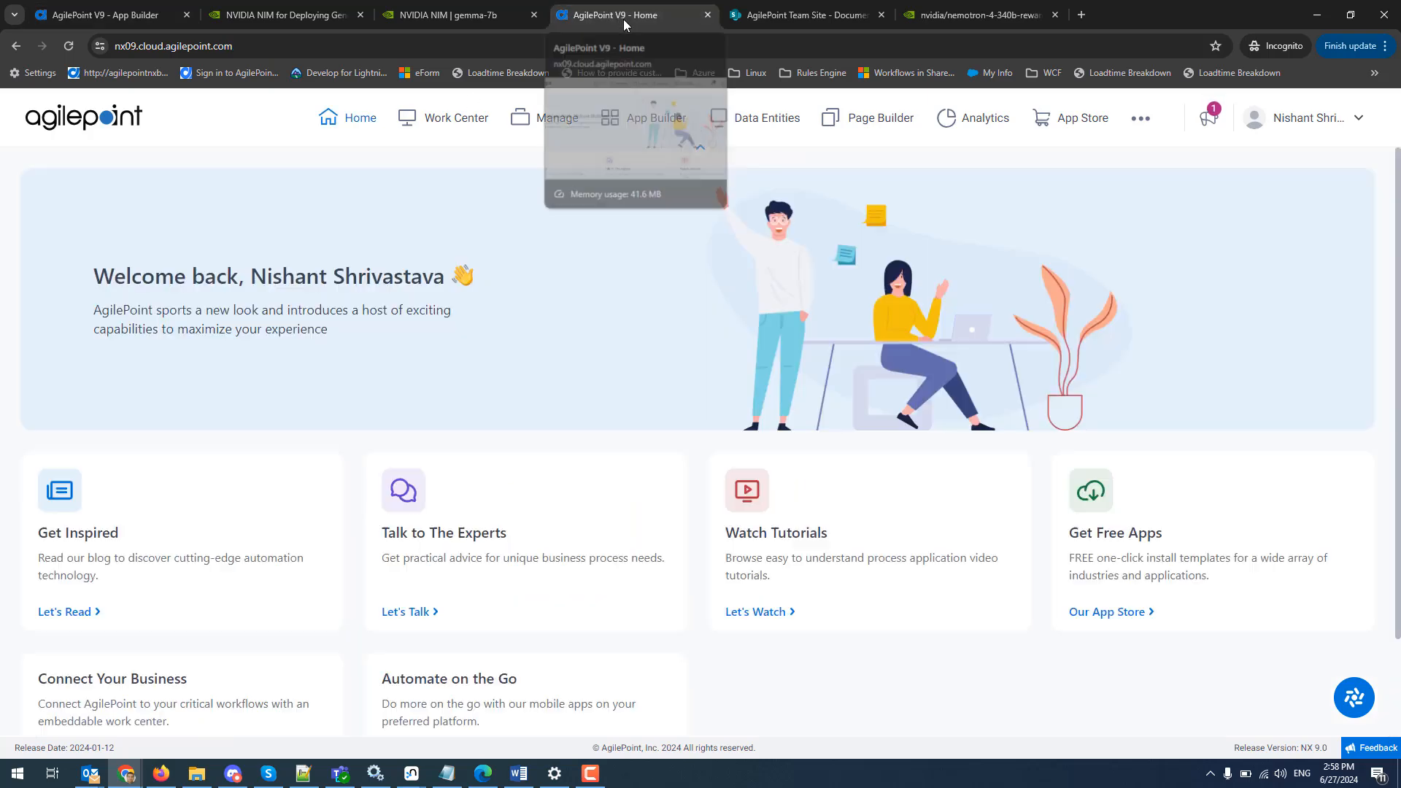
{"action": "left_click", "coordinate": [456, 118]}
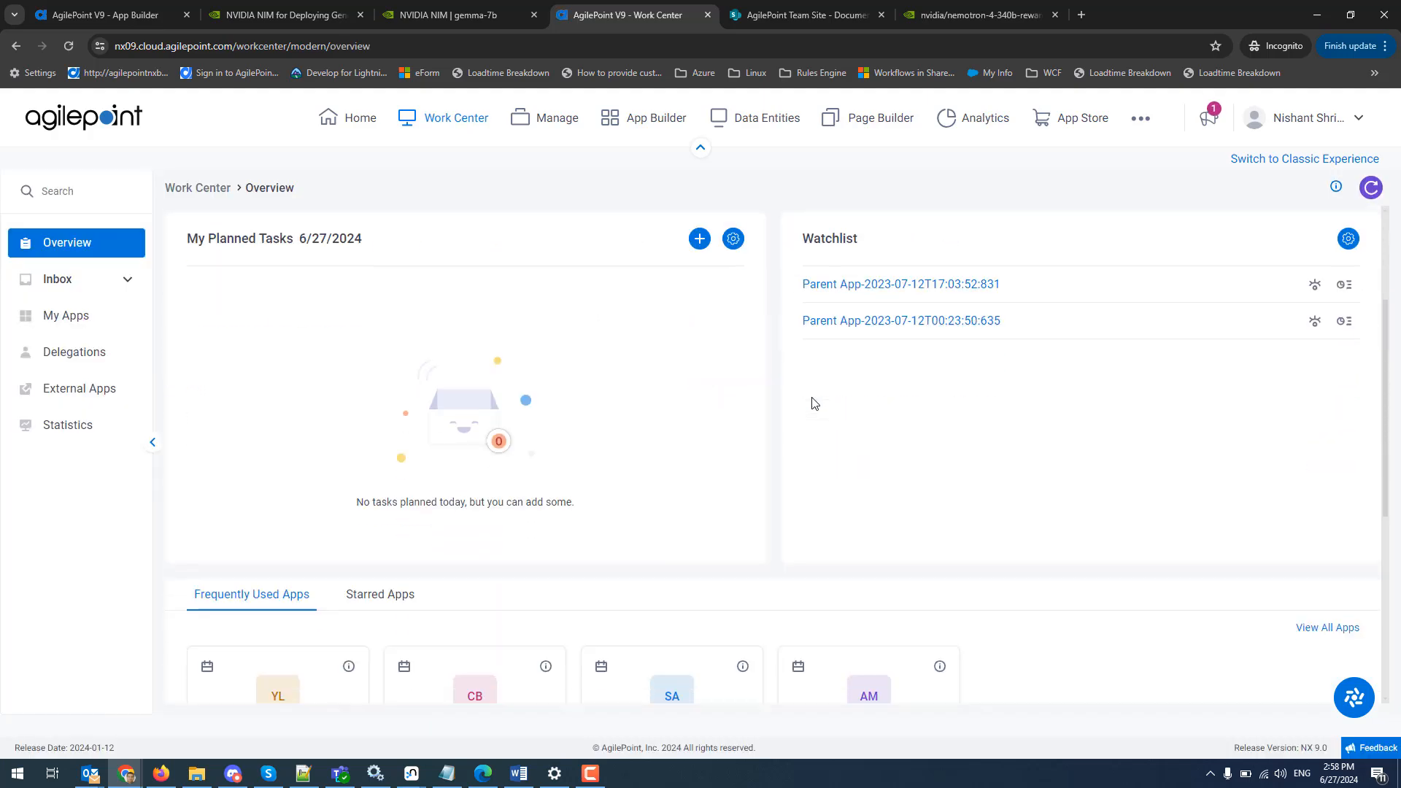
{"action": "scroll", "coordinate": [814, 403], "scroll_direction": "down", "scroll_amount": 3}
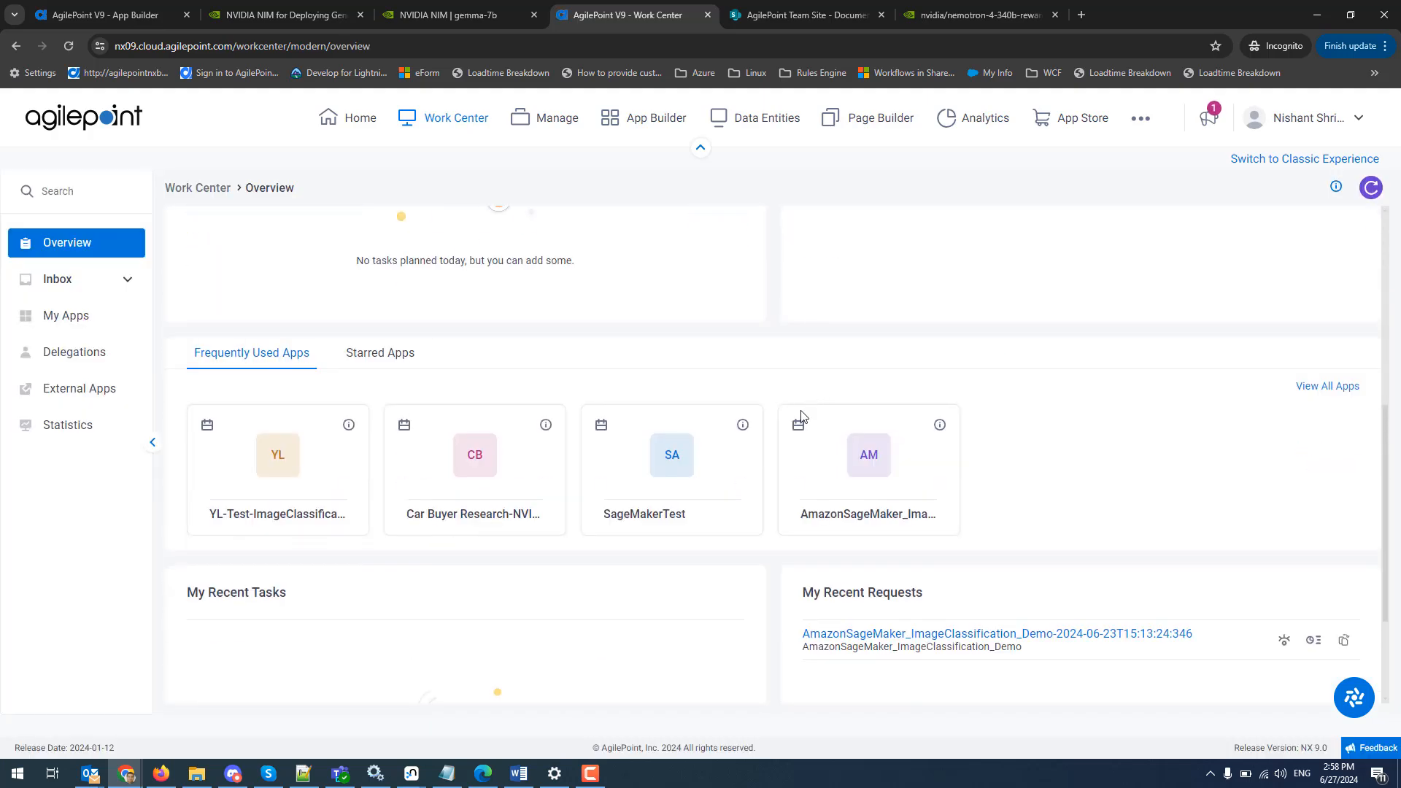
{"action": "left_click", "coordinate": [468, 470]}
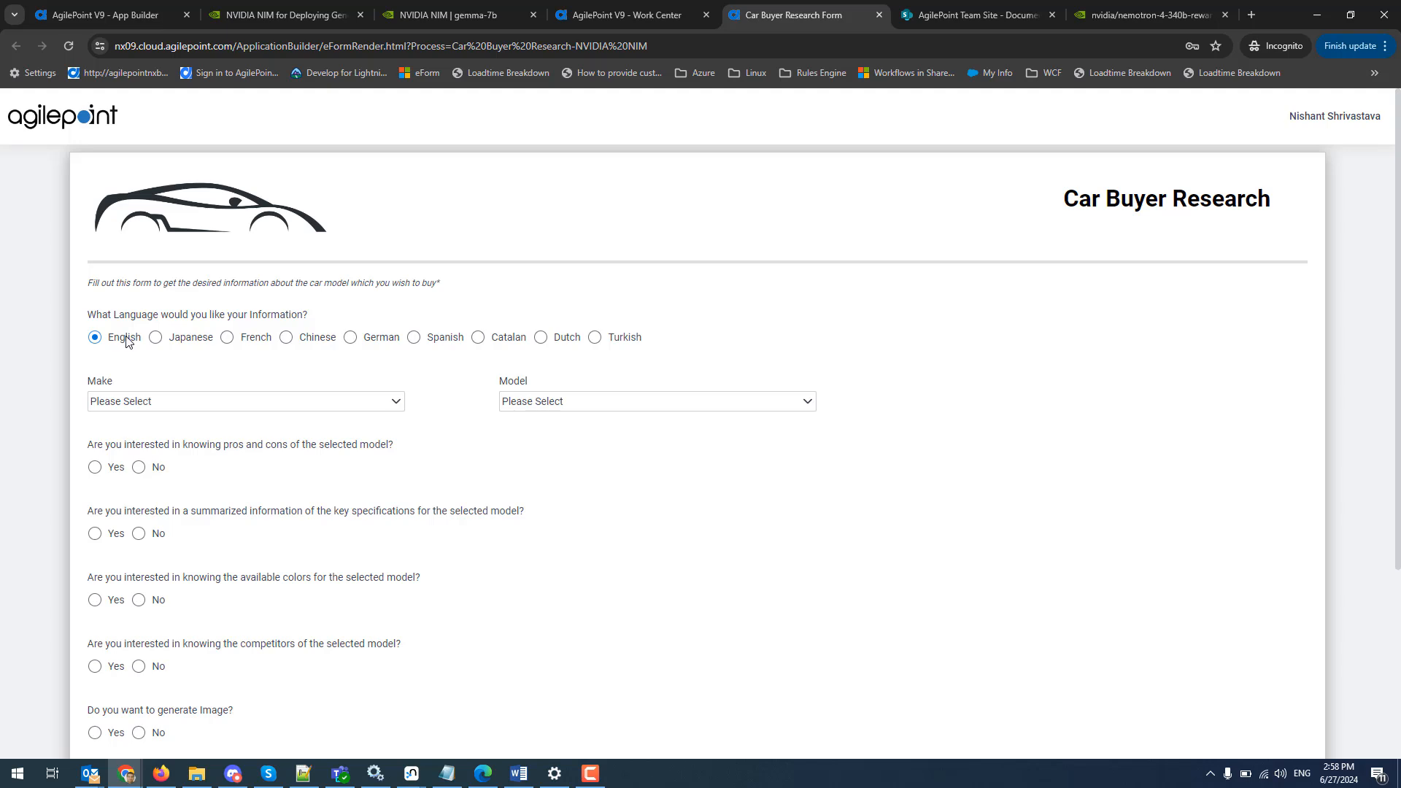
- Choose Tesla as the make and Model Y as the model in the Car Buyer Research form
{"action": "left_click", "coordinate": [247, 406]}
{"action": "left_click", "coordinate": [231, 483]}
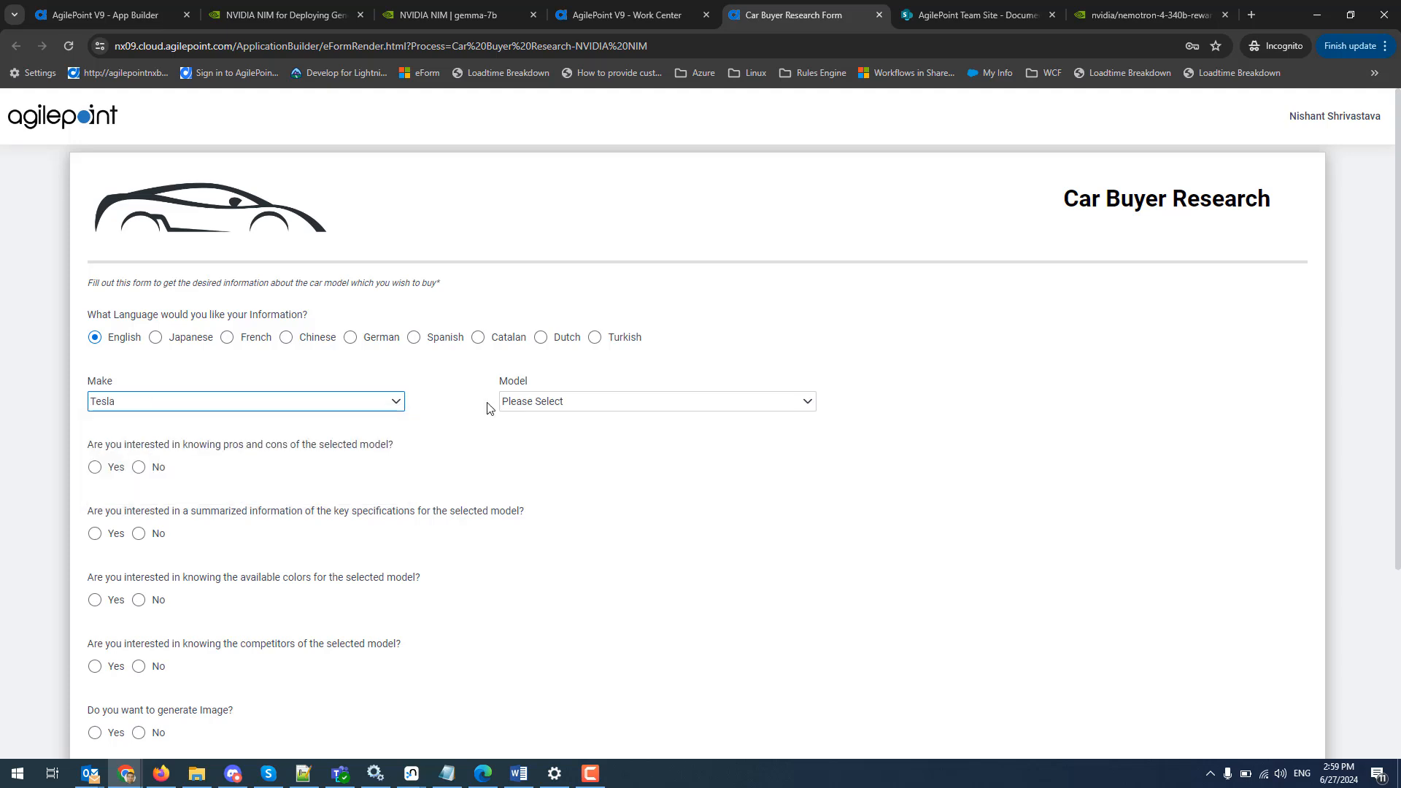
{"action": "left_click", "coordinate": [511, 402]}
{"action": "left_click", "coordinate": [558, 469]}
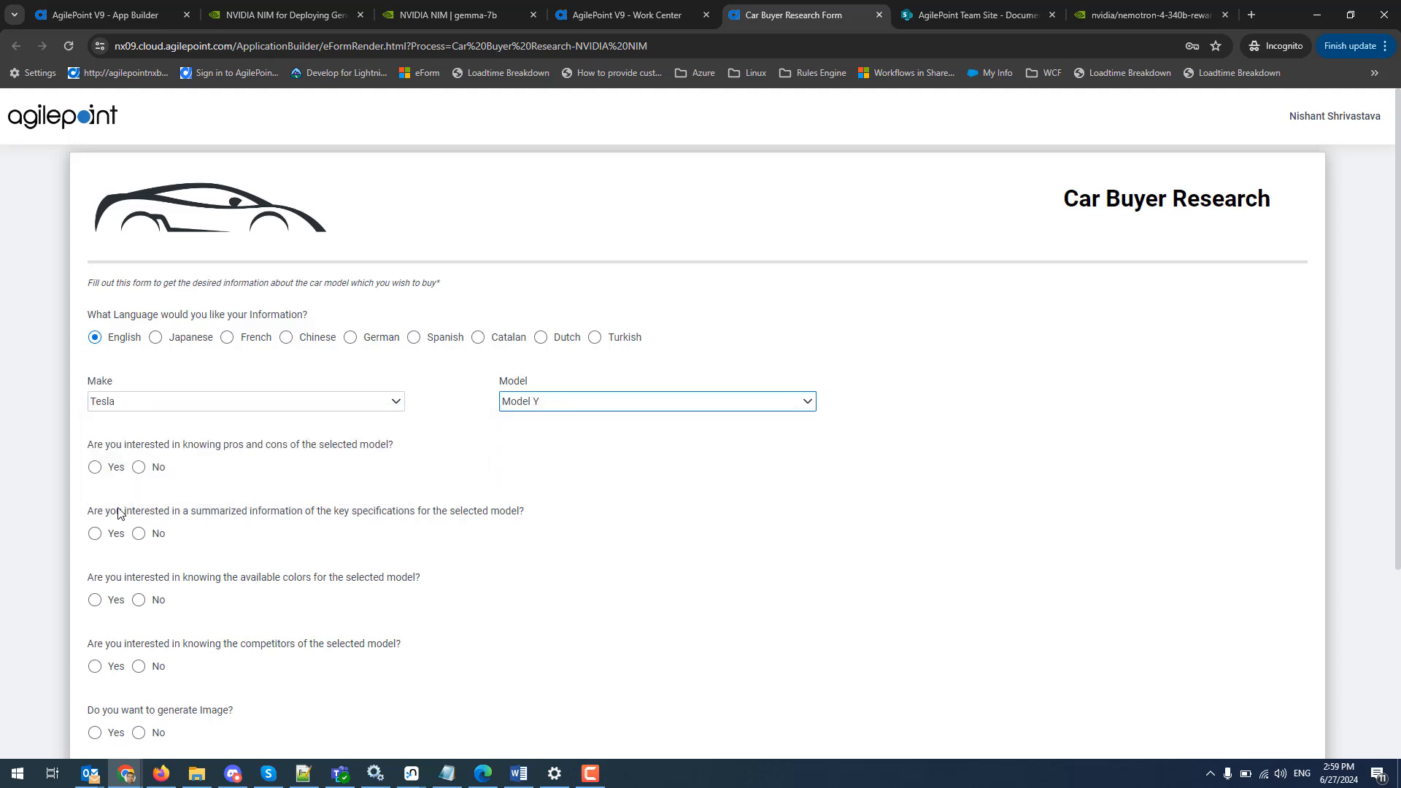
- Answer Yes to the pros and cons, key specifications, available colors, competitors and image generation questions
{"action": "scroll", "coordinate": [106, 505], "scroll_direction": "down", "scroll_amount": 1}
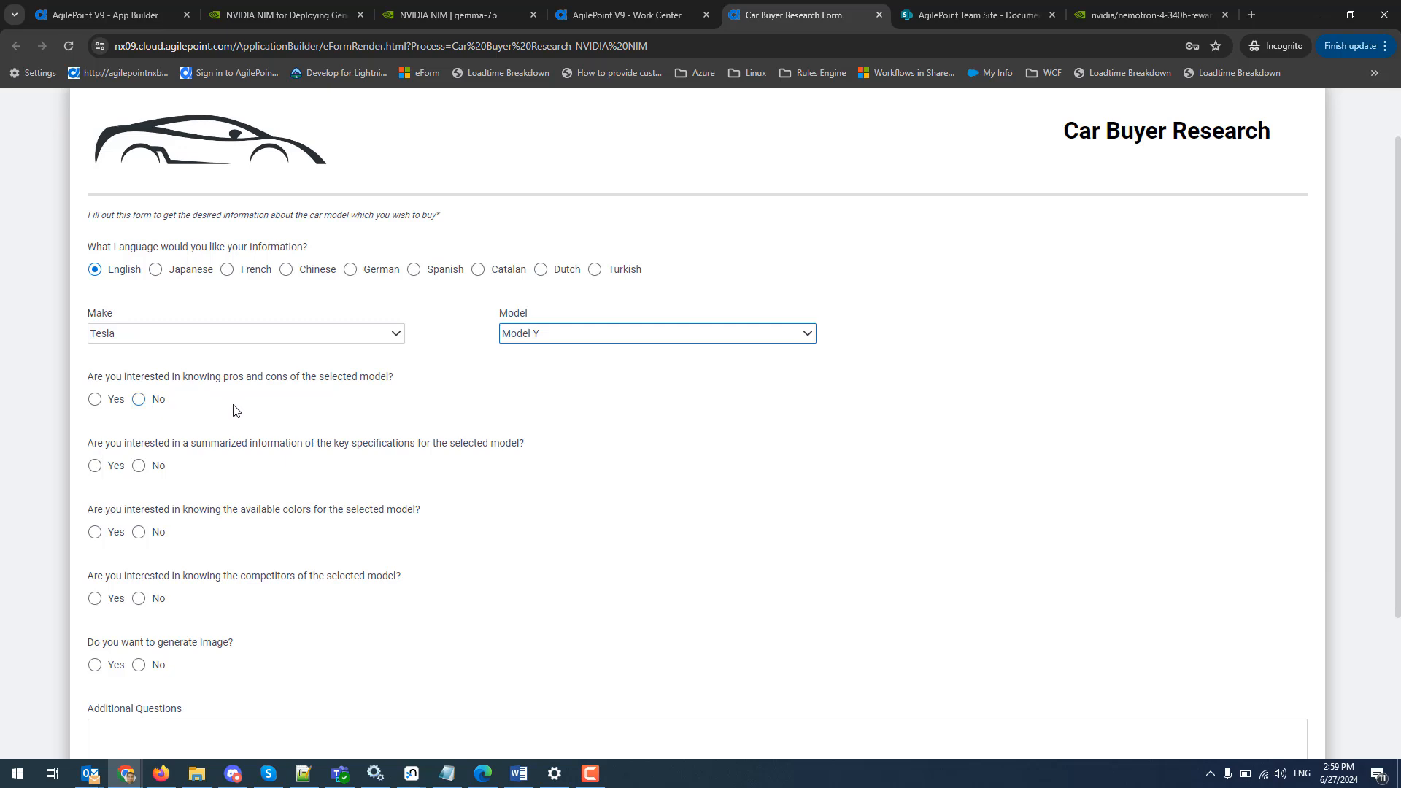
{"action": "left_click", "coordinate": [96, 400]}
{"action": "scroll", "coordinate": [262, 433], "scroll_direction": "down", "scroll_amount": 1}
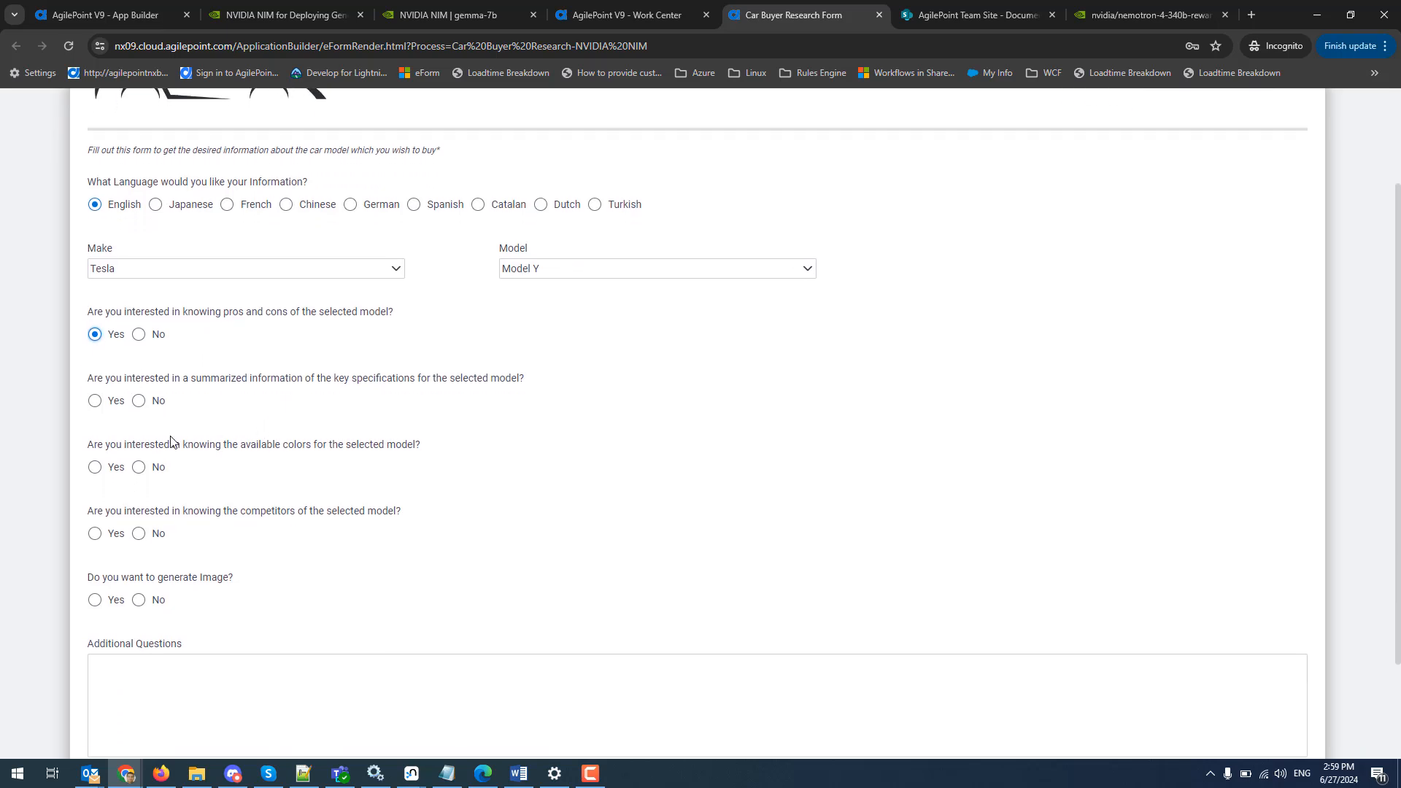
{"action": "left_click", "coordinate": [97, 401]}
{"action": "scroll", "coordinate": [212, 467], "scroll_direction": "down", "scroll_amount": 1}
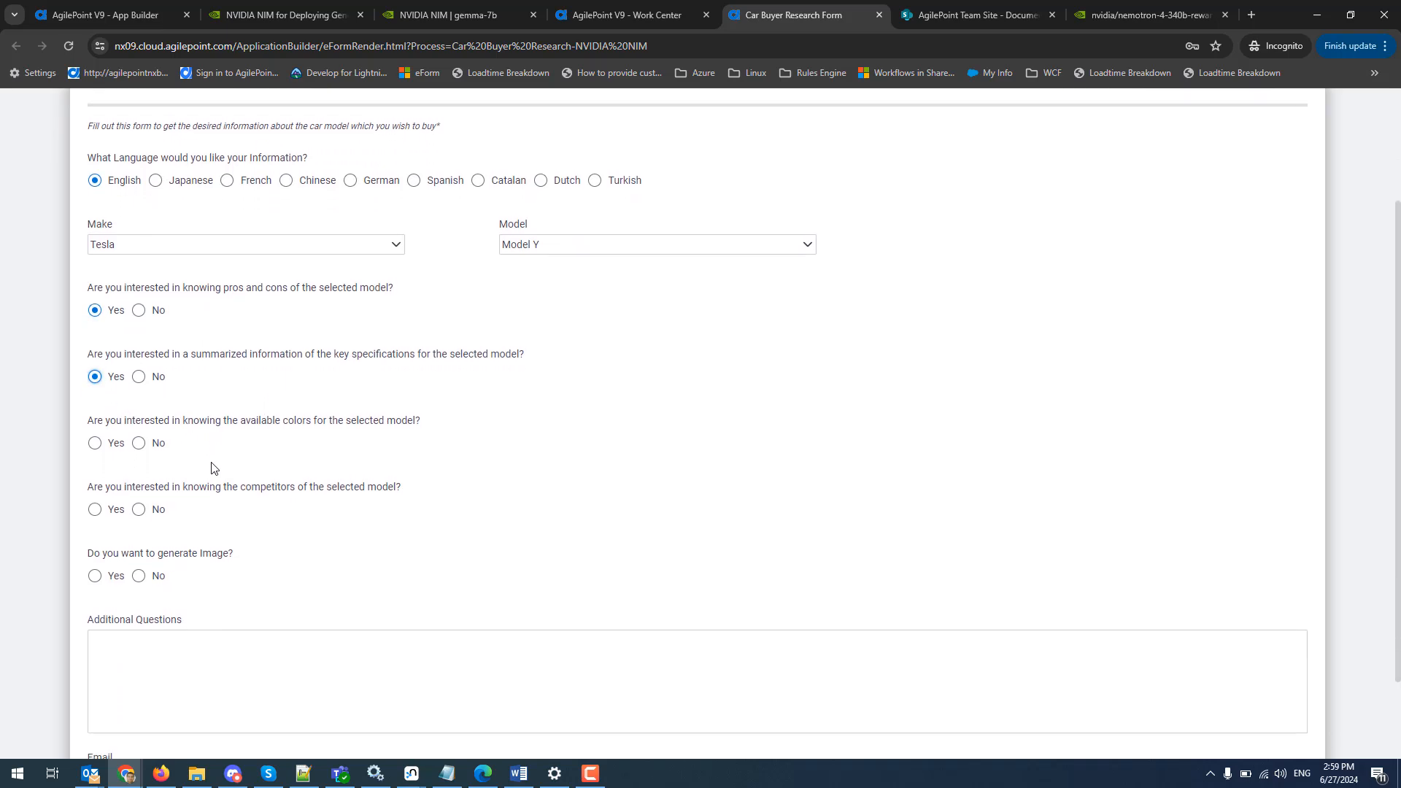
{"action": "left_click", "coordinate": [94, 442]}
{"action": "scroll", "coordinate": [304, 460], "scroll_direction": "down", "scroll_amount": 1}
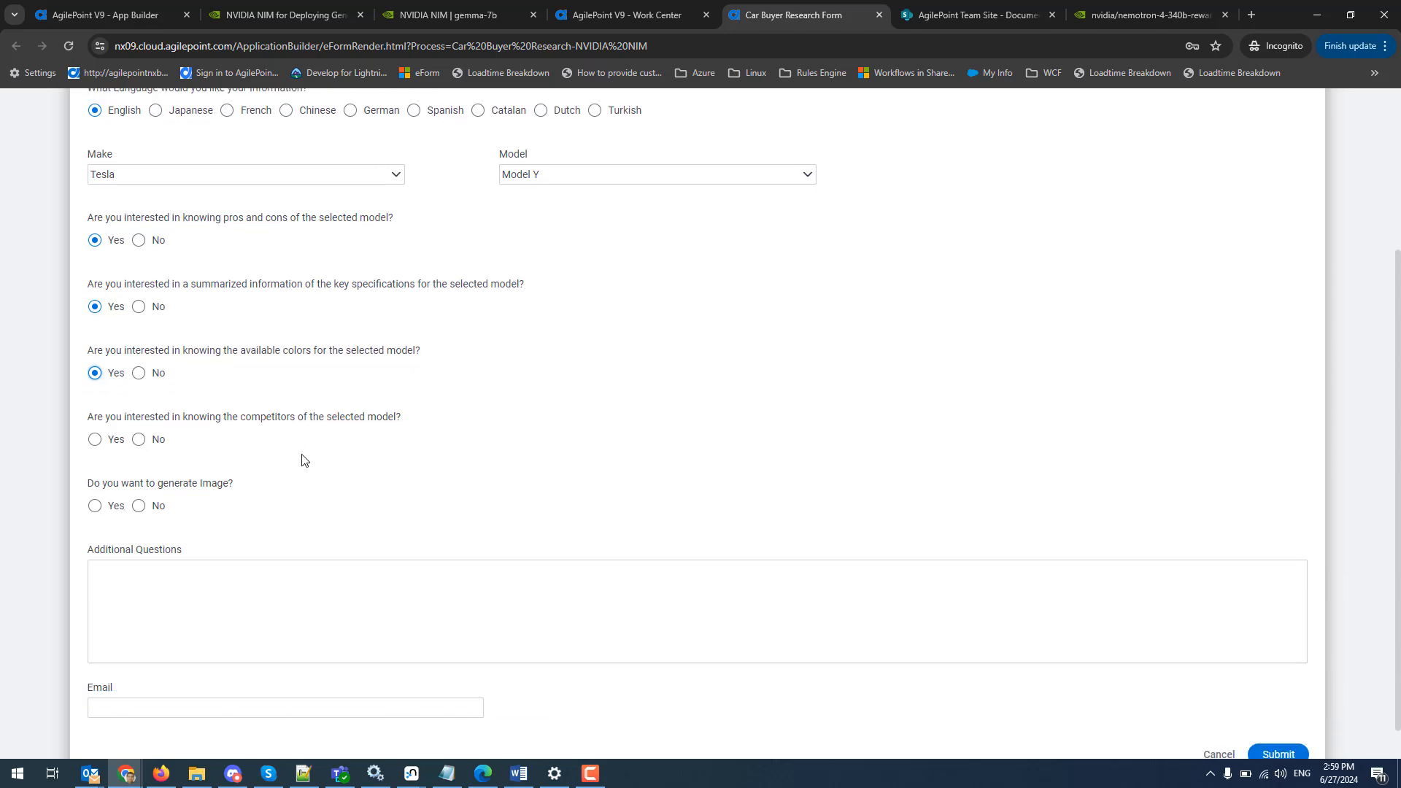
{"action": "left_click", "coordinate": [95, 436]}
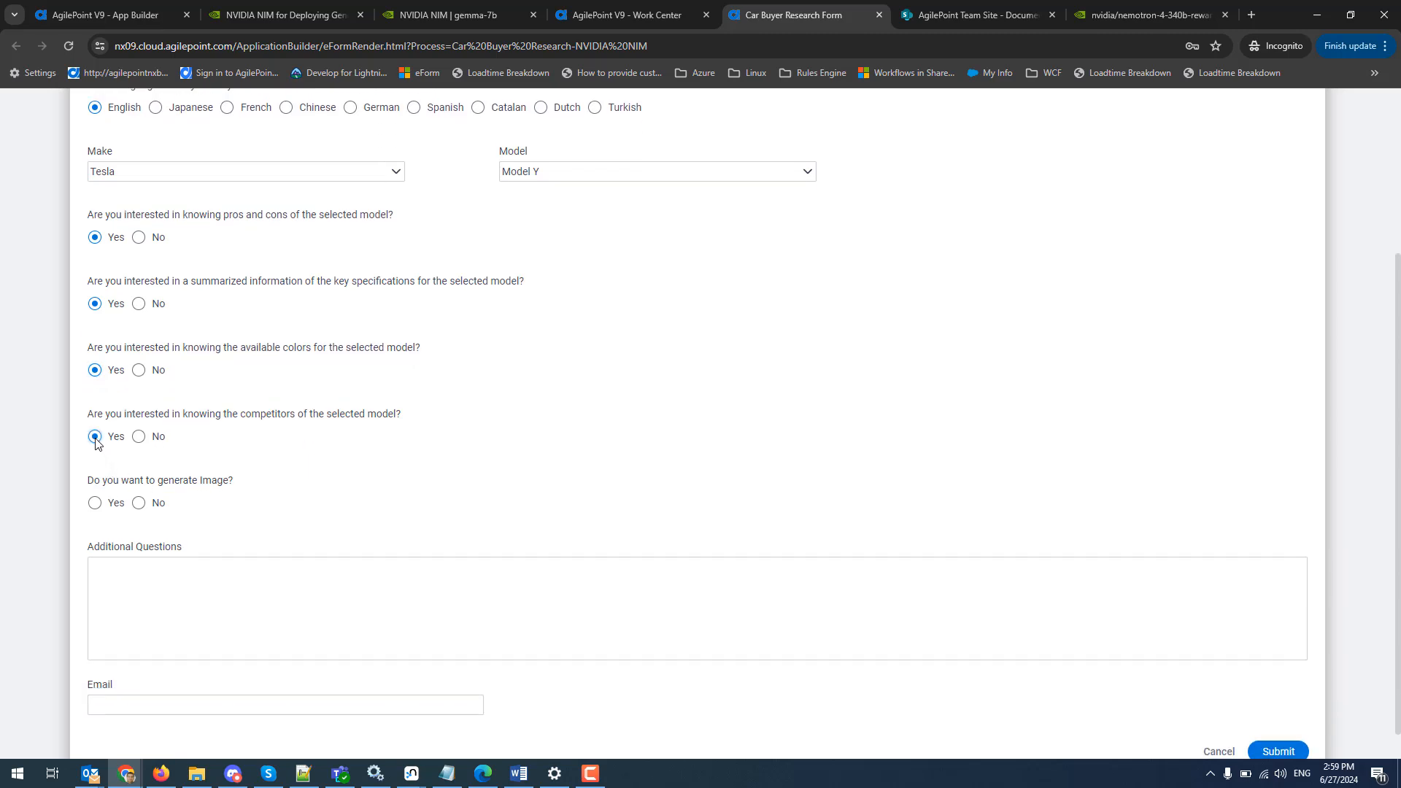
{"action": "scroll", "coordinate": [267, 448], "scroll_direction": "down", "scroll_amount": 1}
{"action": "left_click", "coordinate": [95, 473]}
- Enter "Difference between Tesla Model 3 and Model Y" as the additional question
{"action": "left_click", "coordinate": [230, 584]}
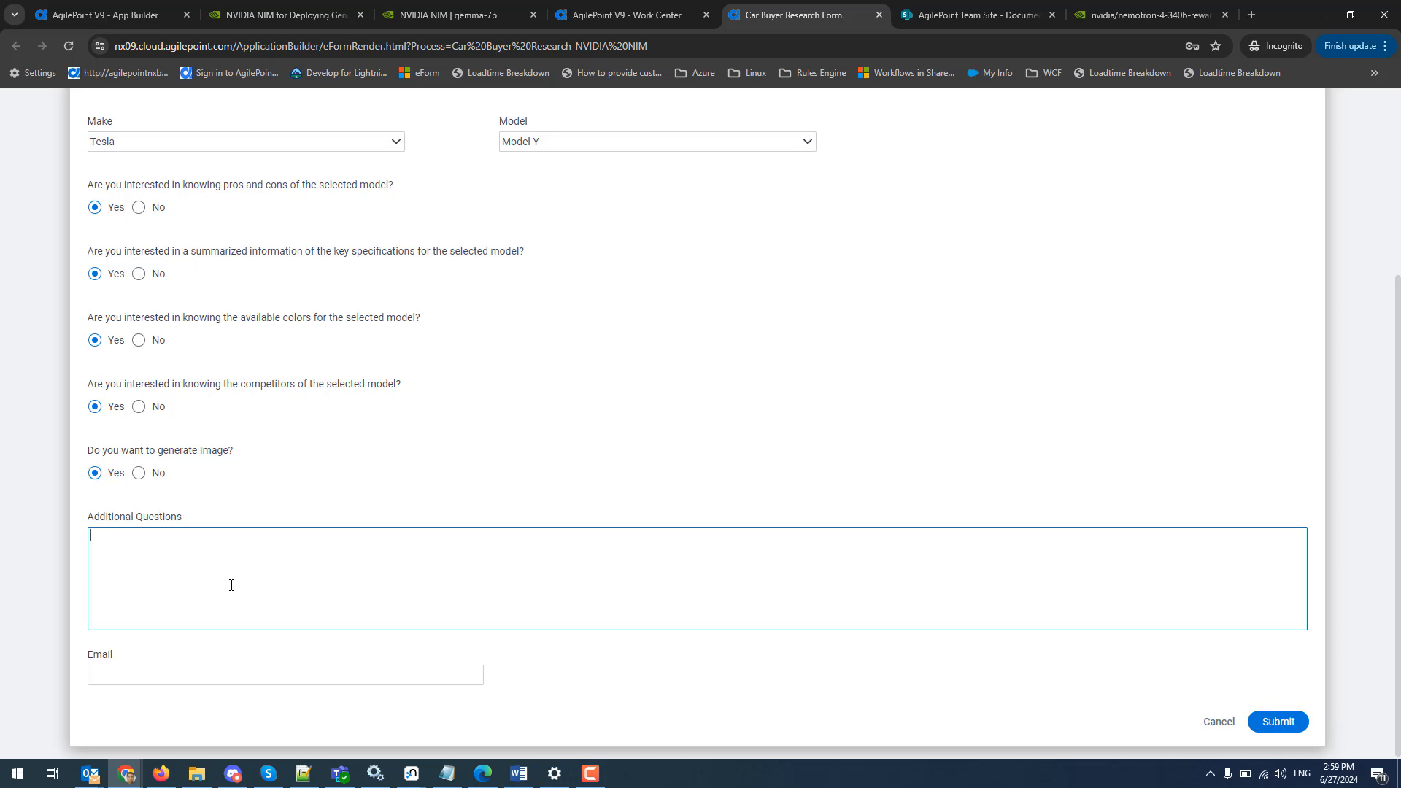
{"action": "type", "text": "Difference between Tesla Model 3 and "}
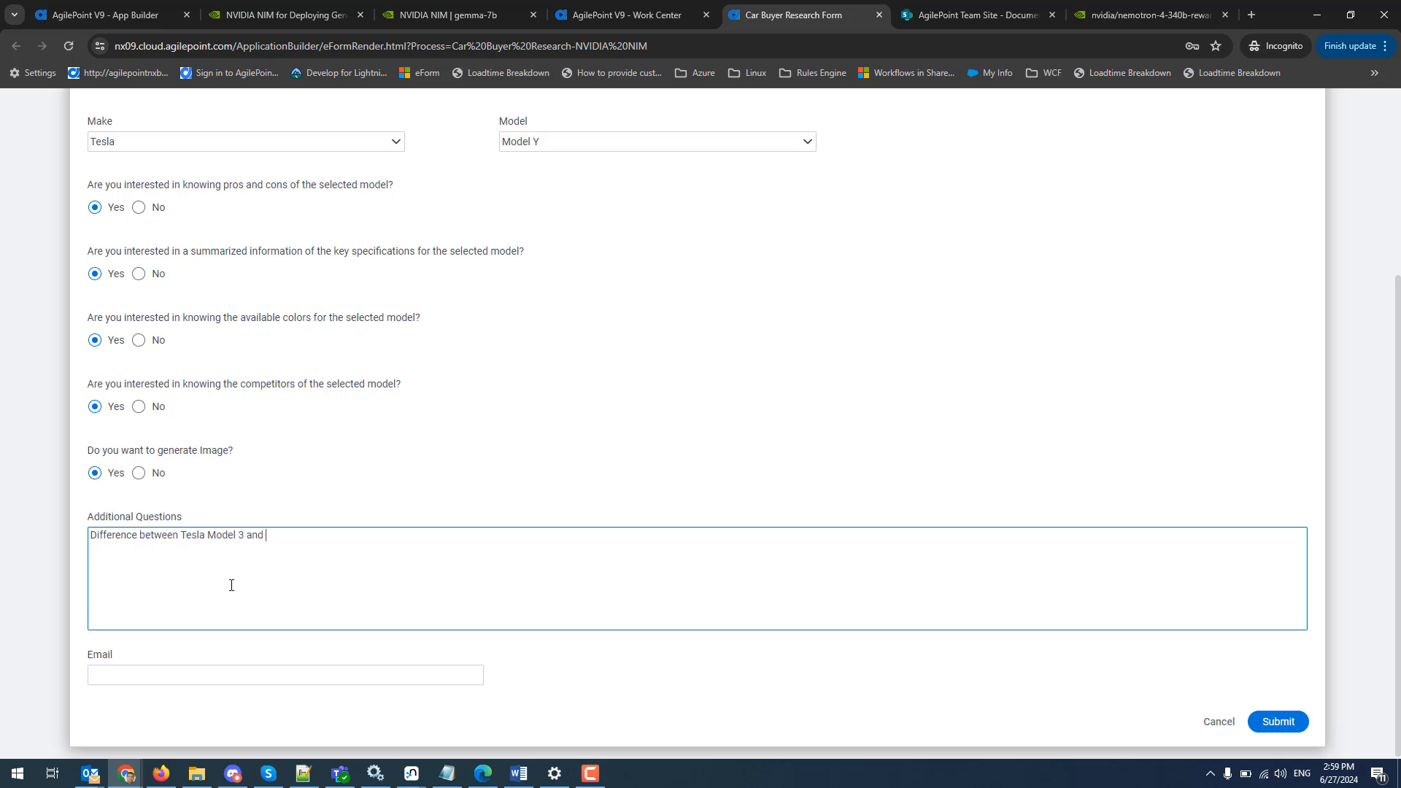
{"action": "type", "text": "Model Y"}
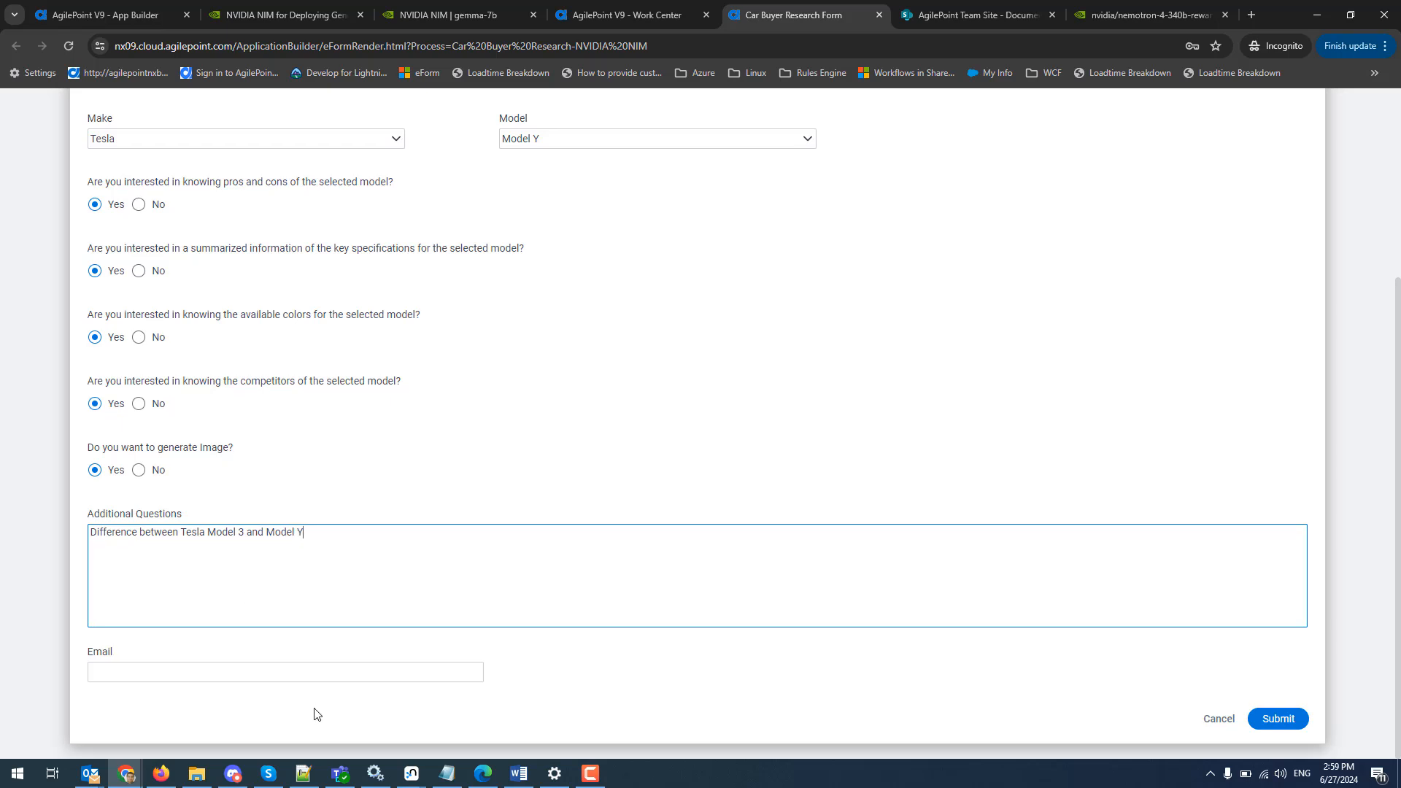
- Fill in the recipient's email address and submit the Car Buyer Research form
{"action": "left_click", "coordinate": [324, 680]}
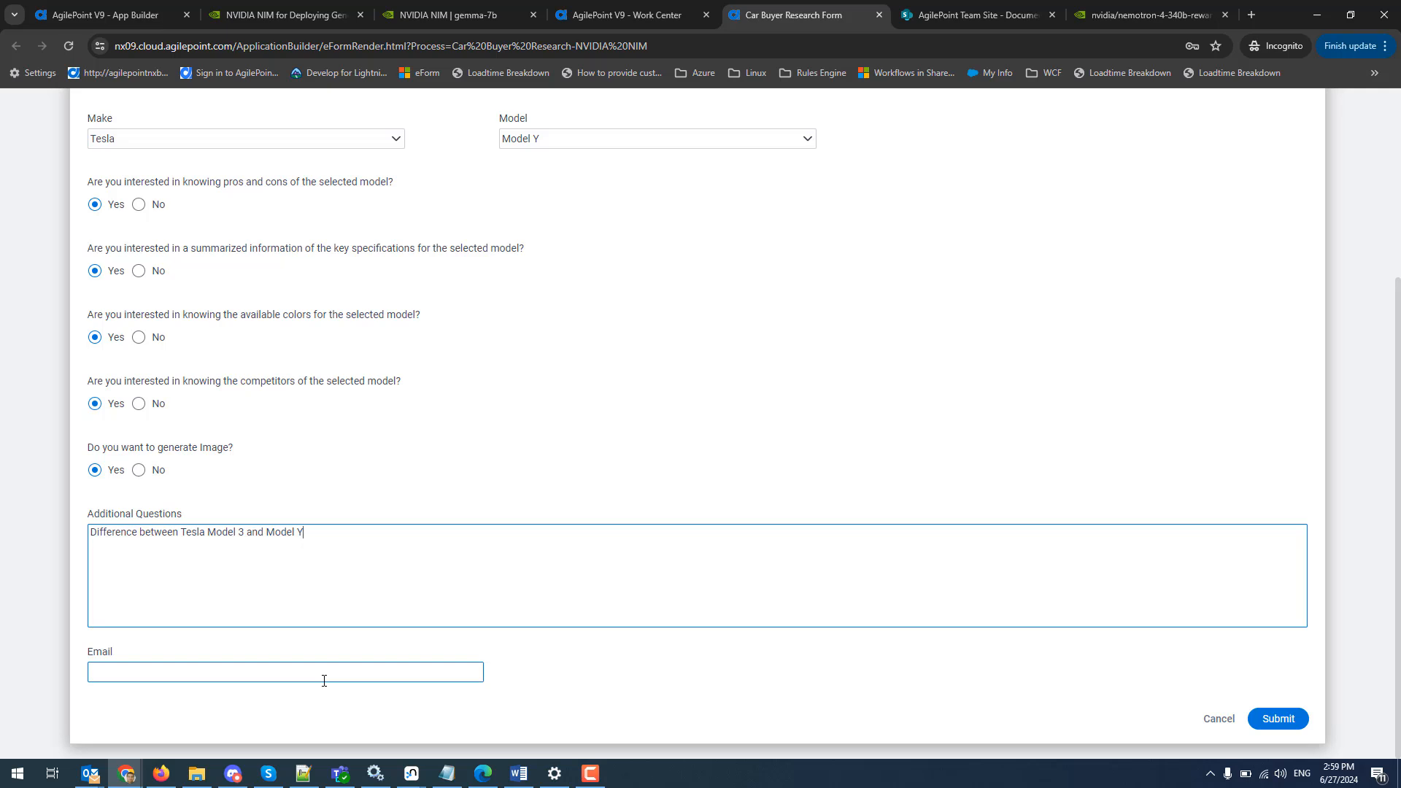
{"action": "left_click", "coordinate": [324, 676]}
{"action": "type", "text": "sa"}
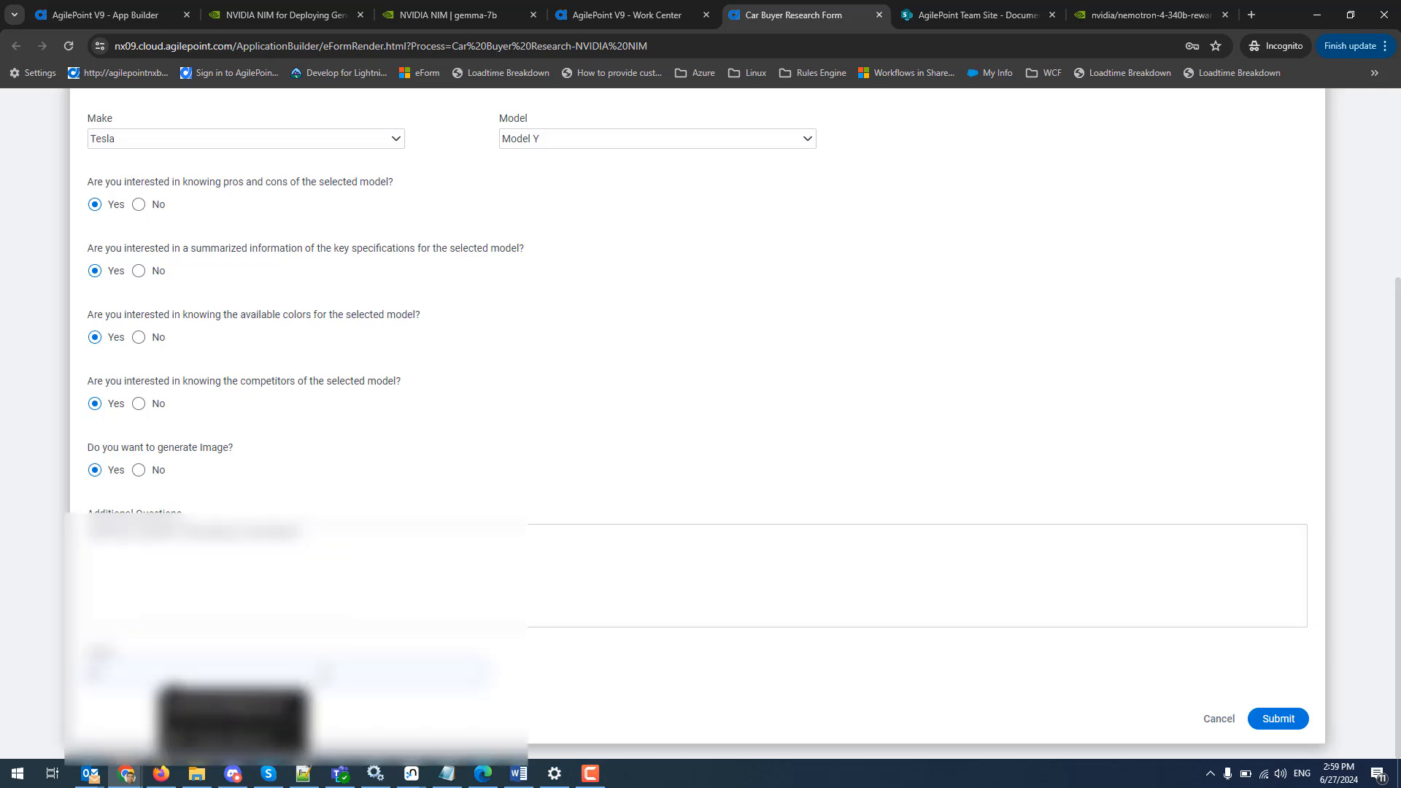
{"action": "left_click", "coordinate": [314, 703]}
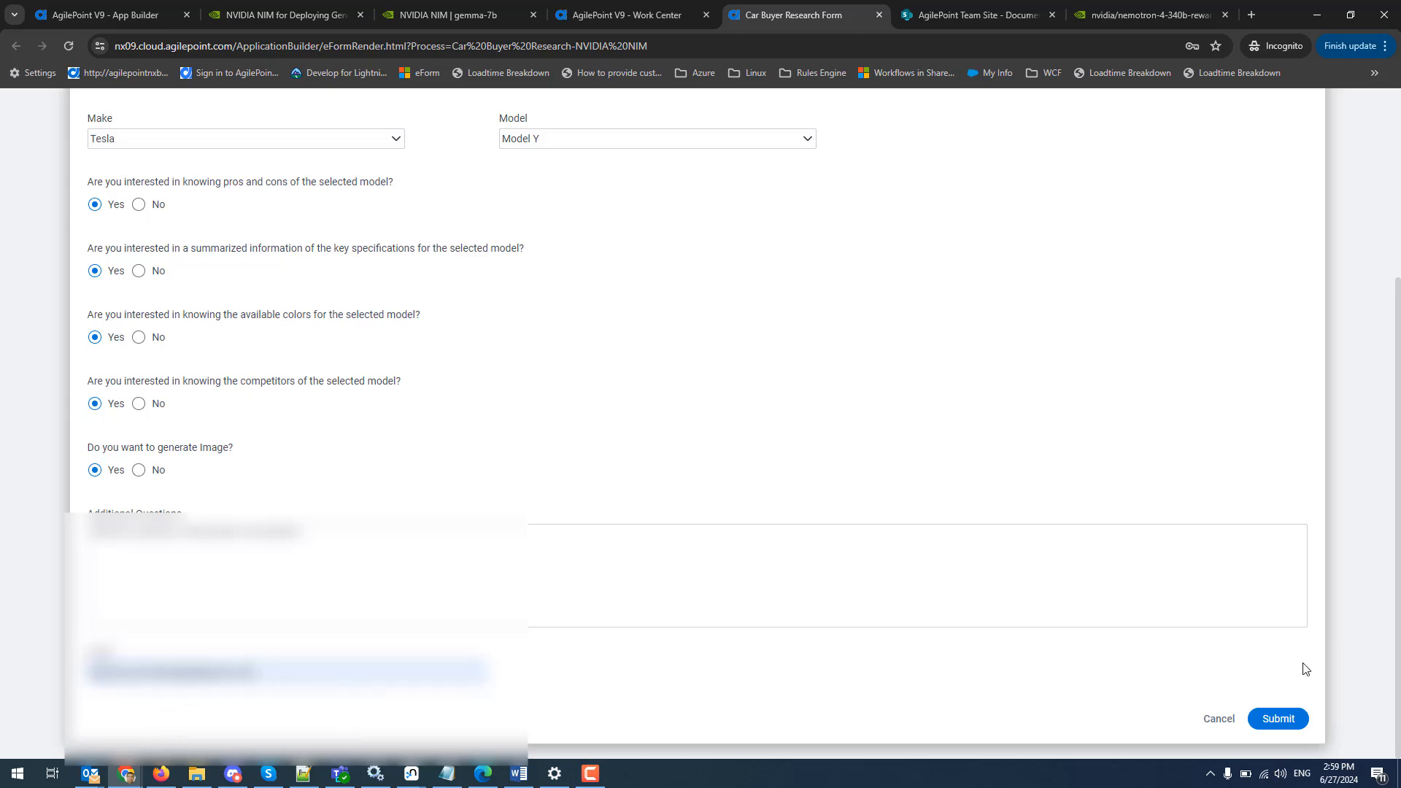
{"action": "left_click", "coordinate": [1278, 720]}
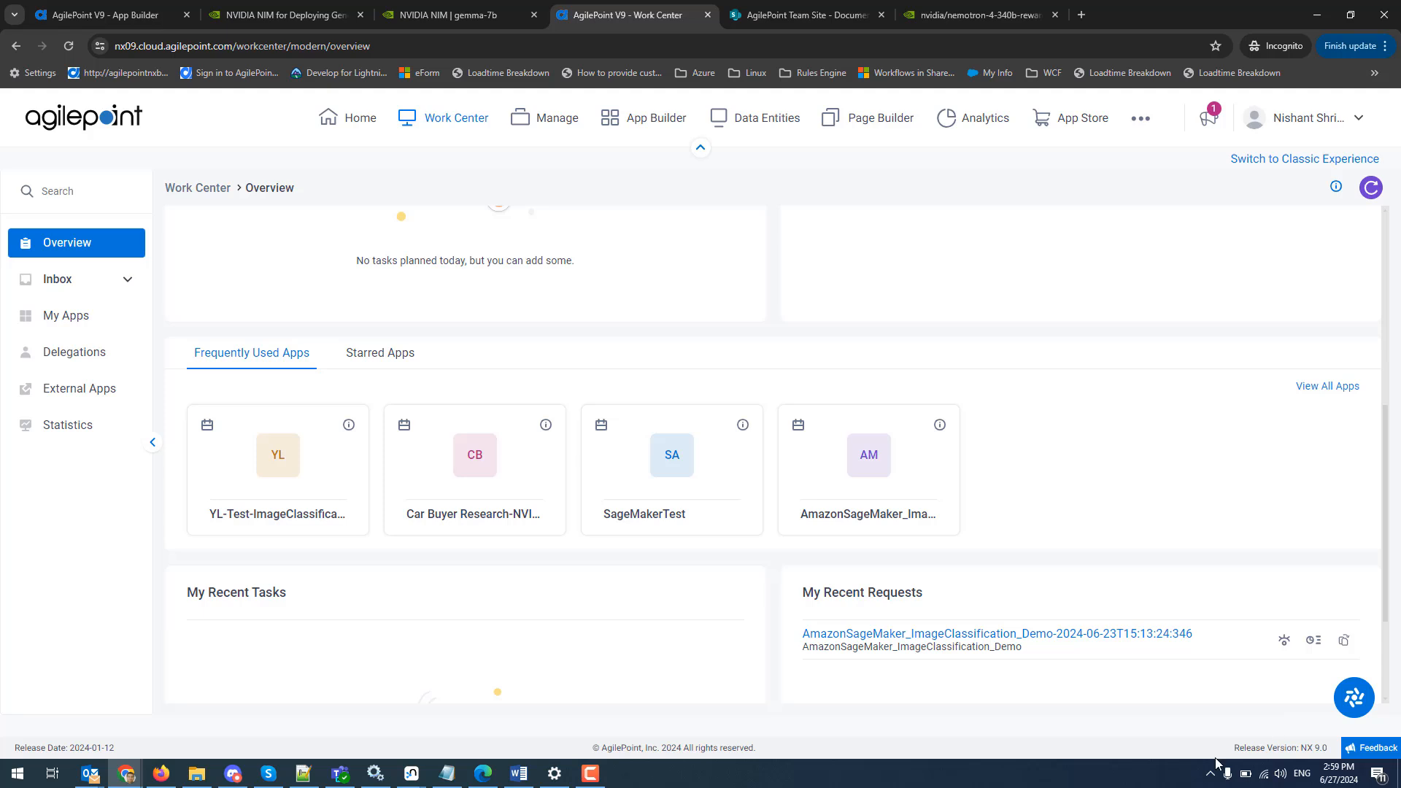
- Open the Car Buyer Research-NVIDIA NIM process instance from the inbox processes and follow its progress through every swimlane
{"action": "left_click", "coordinate": [69, 287]}
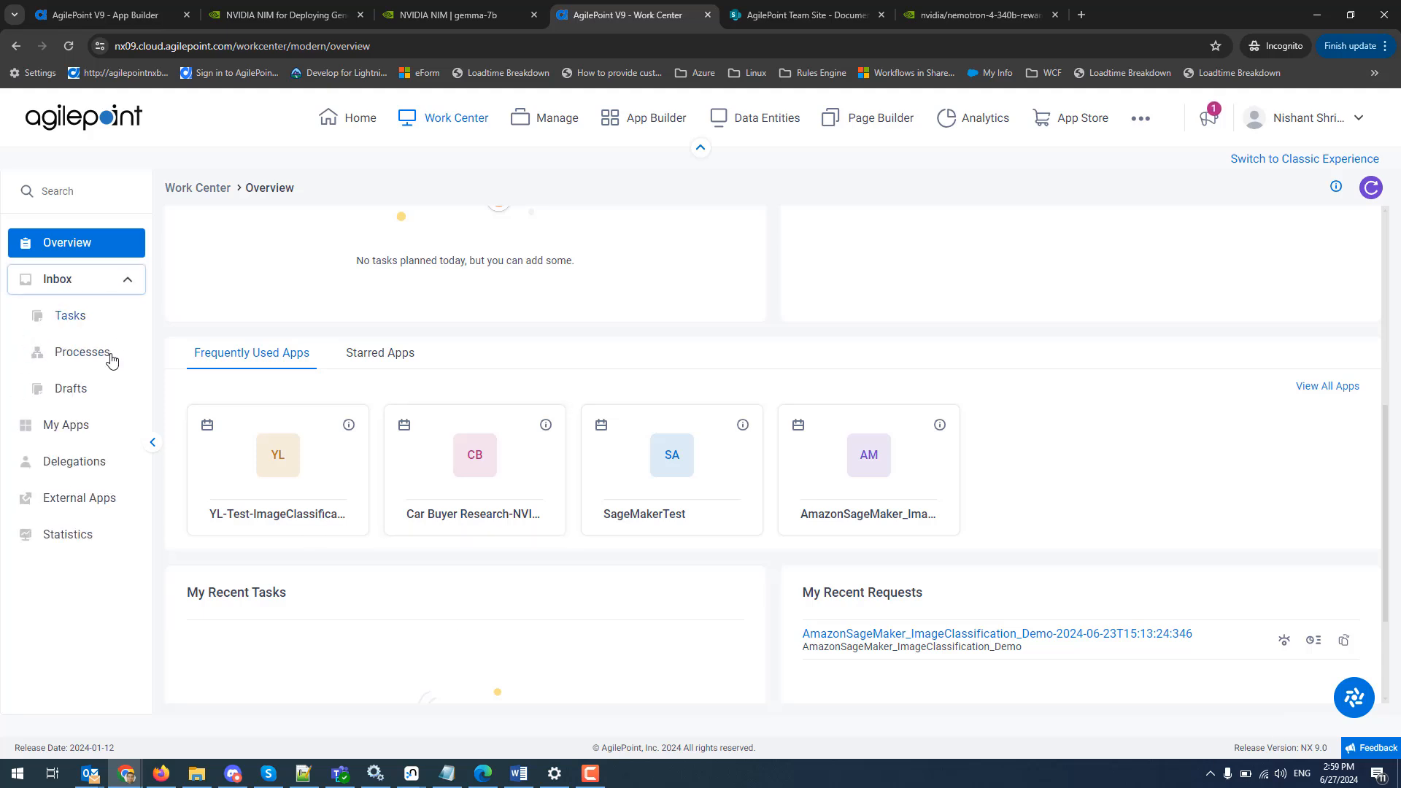
{"action": "left_click", "coordinate": [82, 354]}
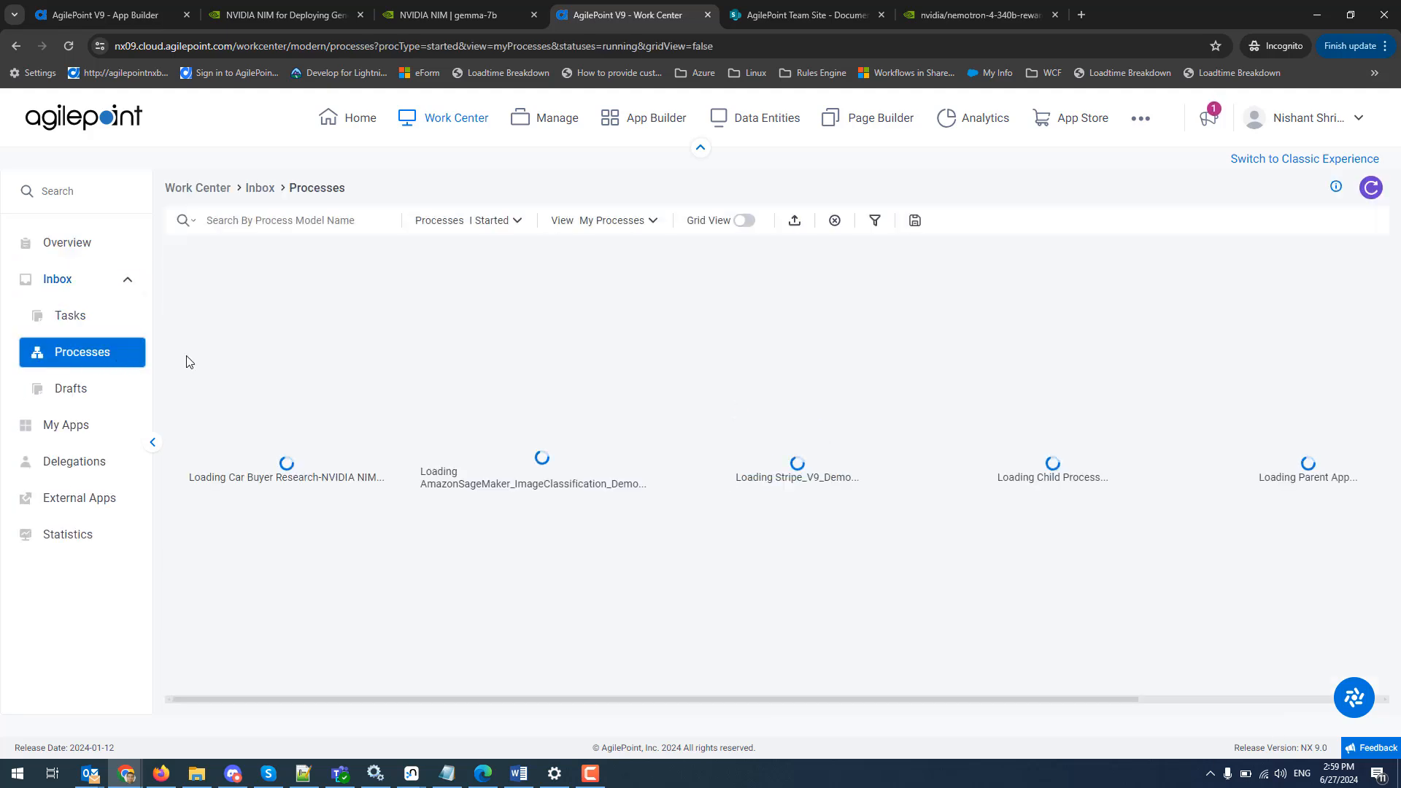
{"action": "left_click", "coordinate": [331, 296]}
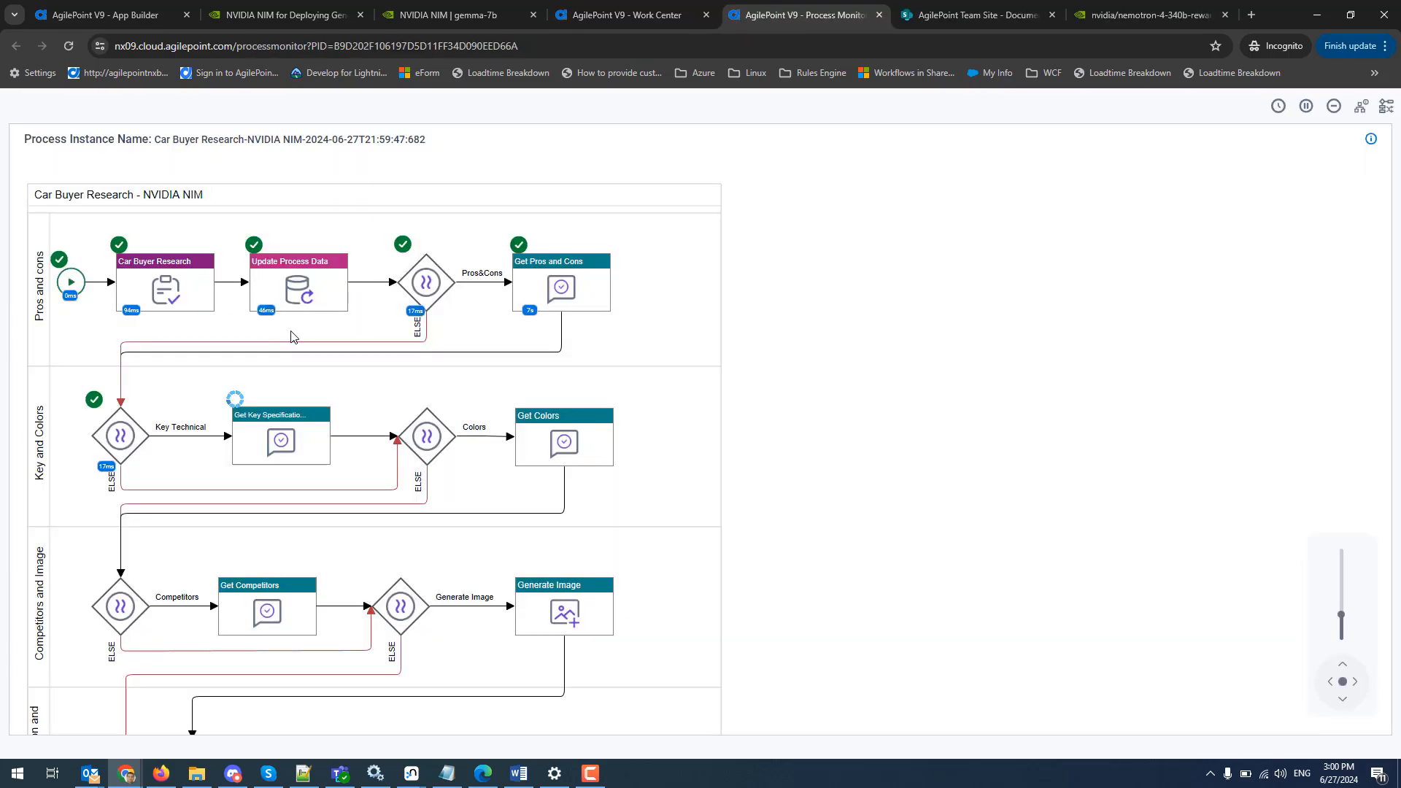
{"action": "mouse_move", "coordinate": [302, 467]}
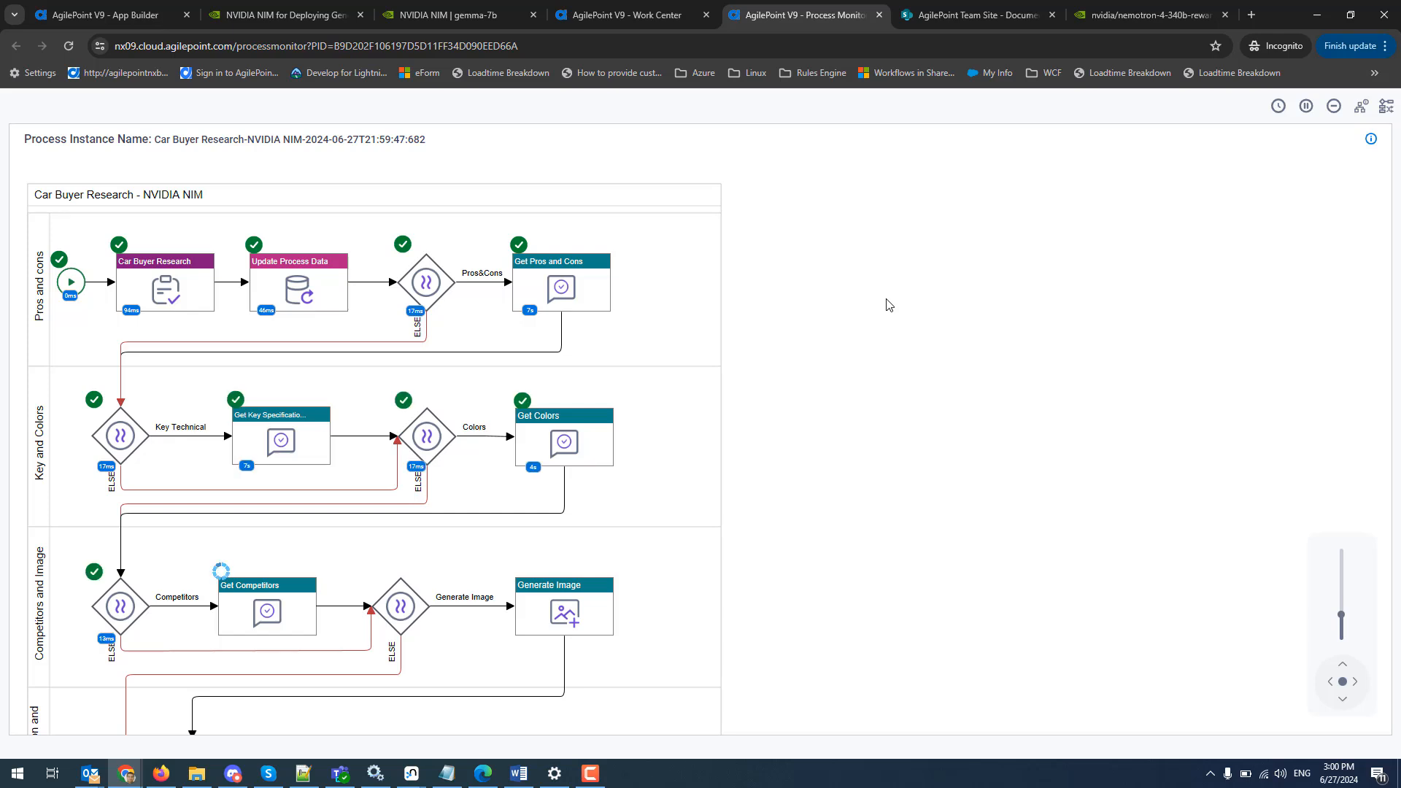
{"action": "scroll", "coordinate": [872, 306], "scroll_direction": "down", "scroll_amount": 2}
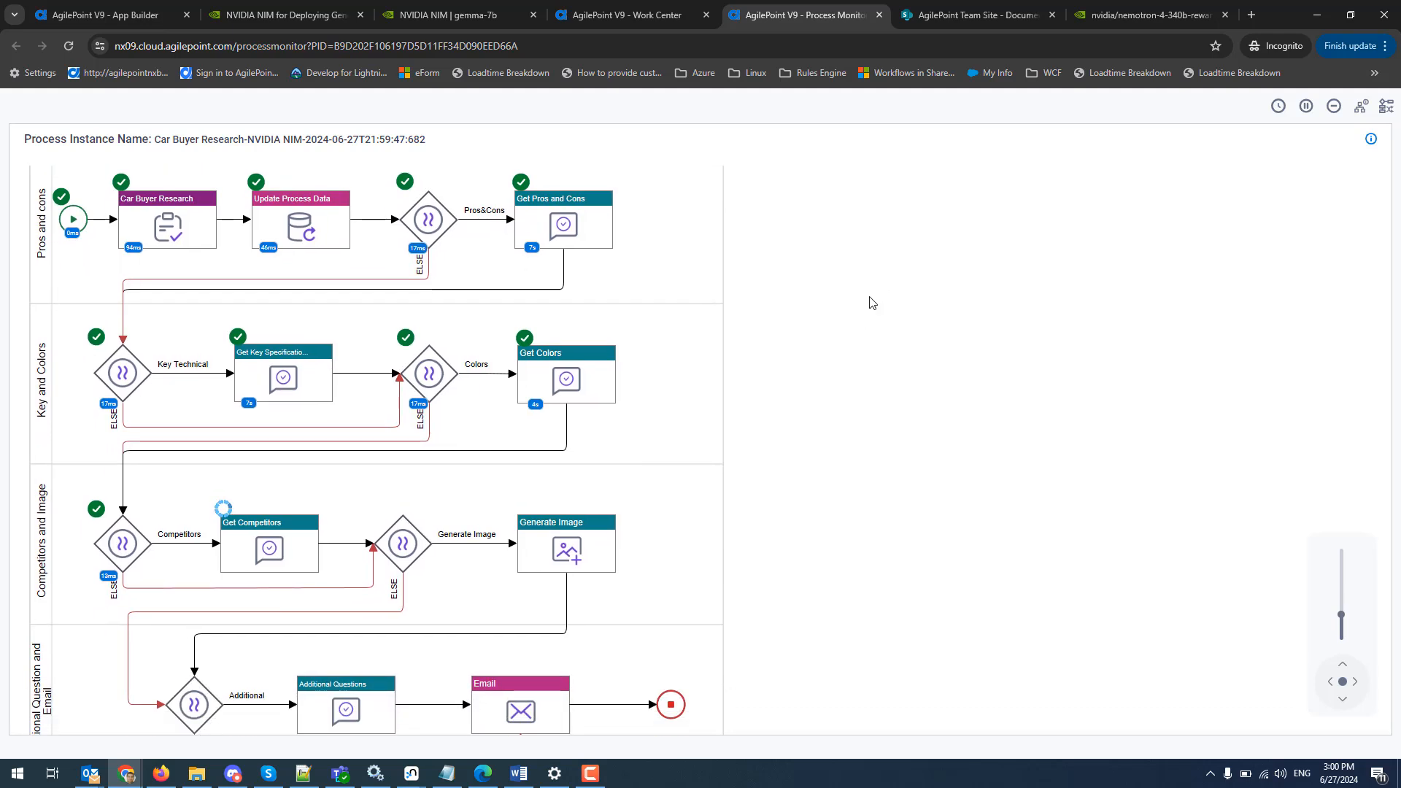
{"action": "scroll", "coordinate": [872, 303], "scroll_direction": "down", "scroll_amount": 2}
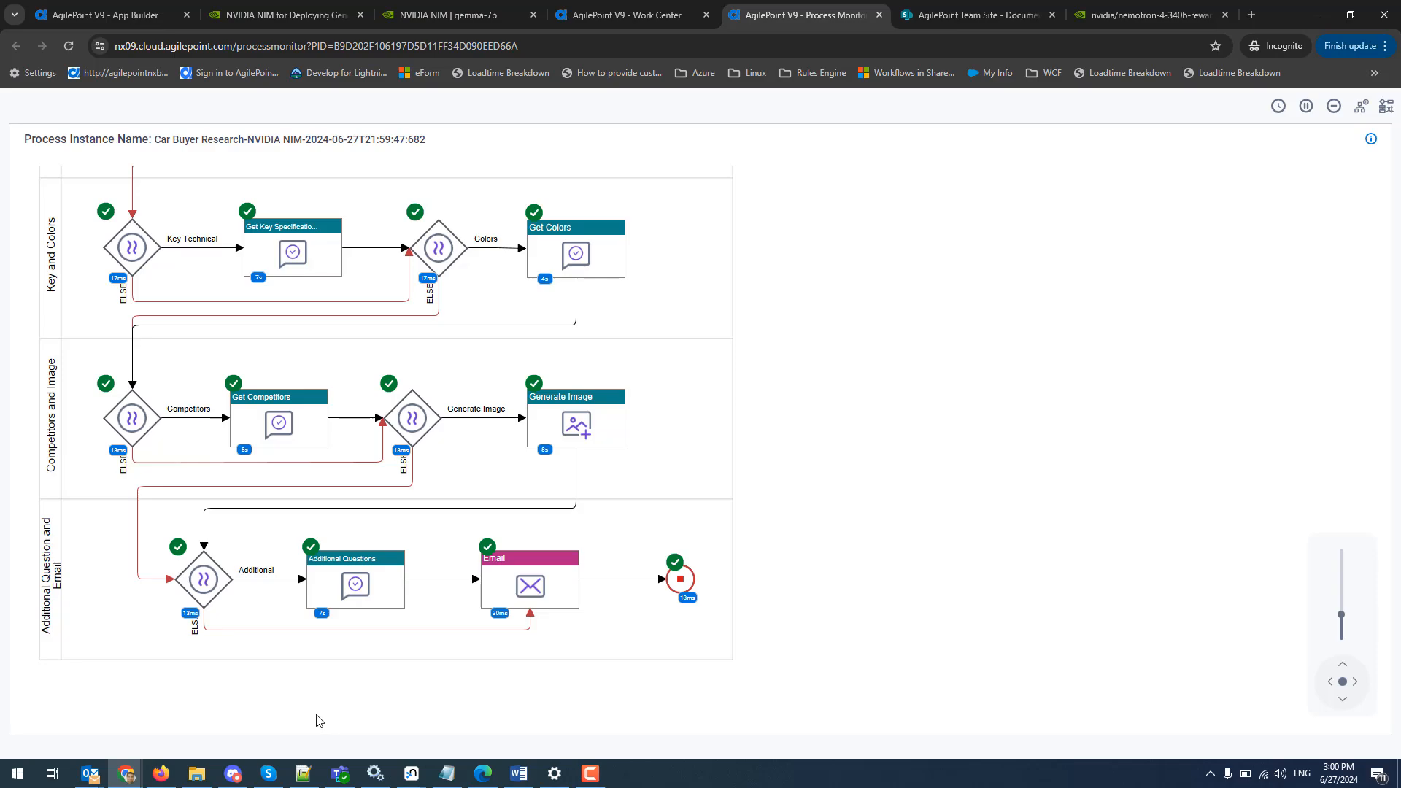
- Switch to Outlook and read the "Information about car Tesla Model Y" message generated by the process
{"action": "left_click", "coordinate": [90, 773]}
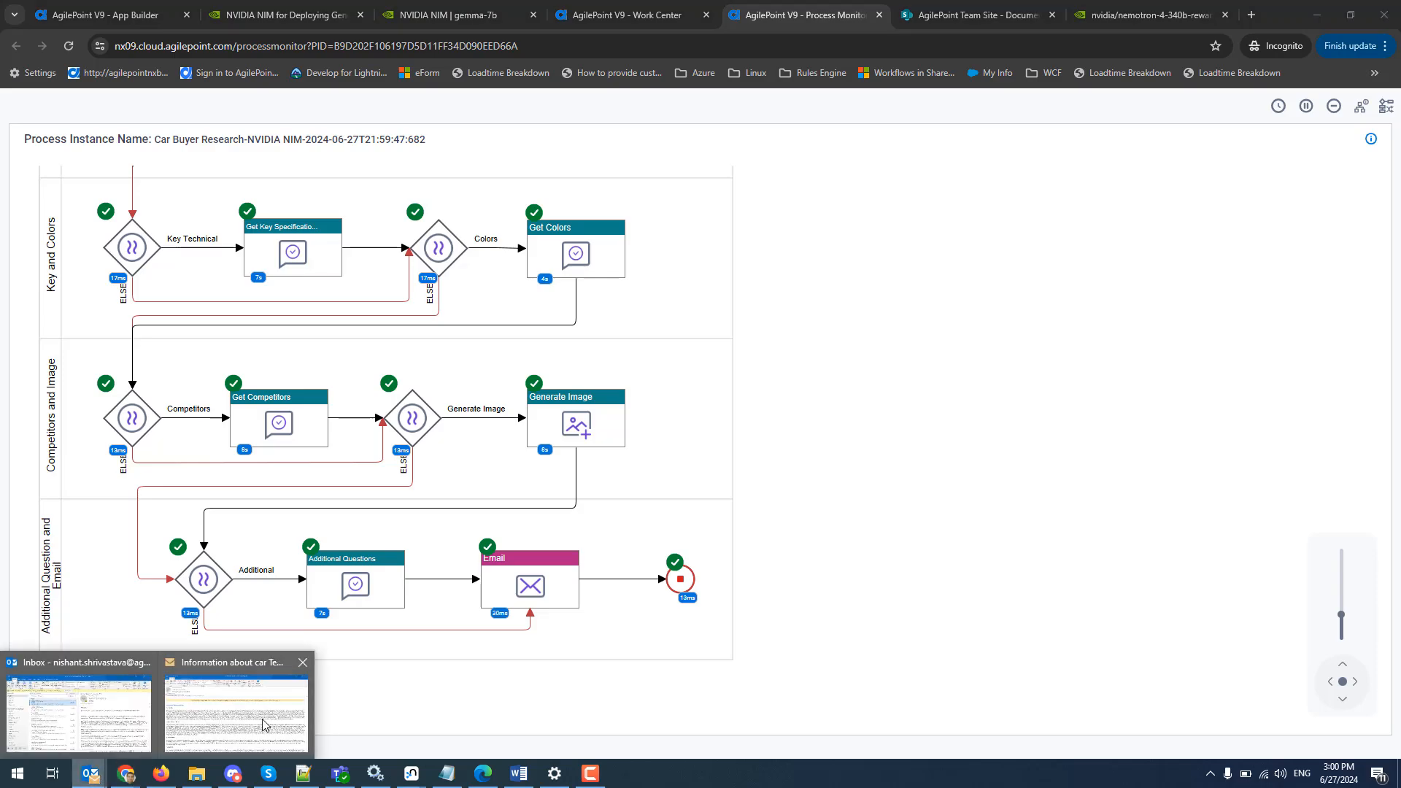
{"action": "left_click", "coordinate": [263, 725]}
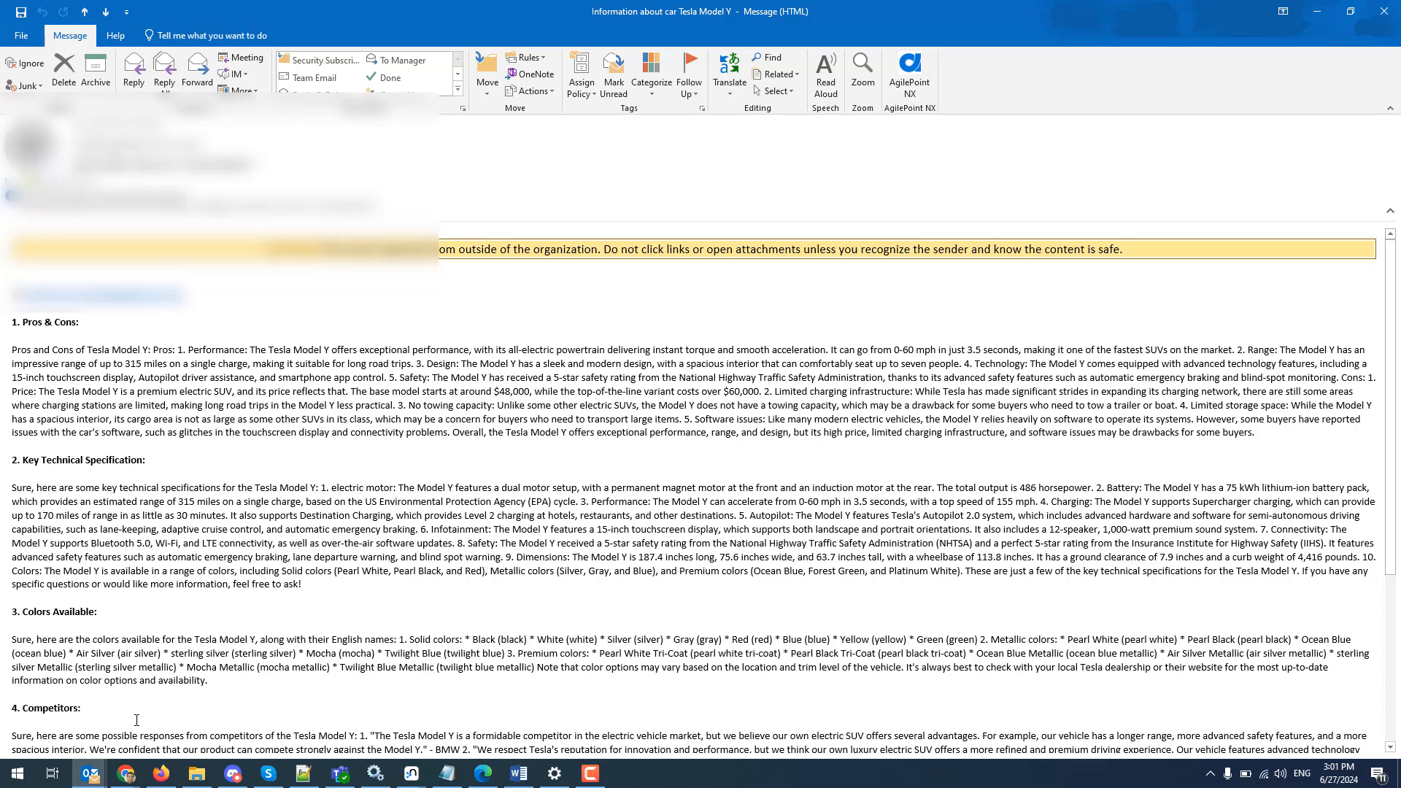
- Return to the browser and preview the generated Model Y.jpeg in the AgilePoint Team Site's SharePoint Documents library
{"action": "mouse_move", "coordinate": [126, 772]}
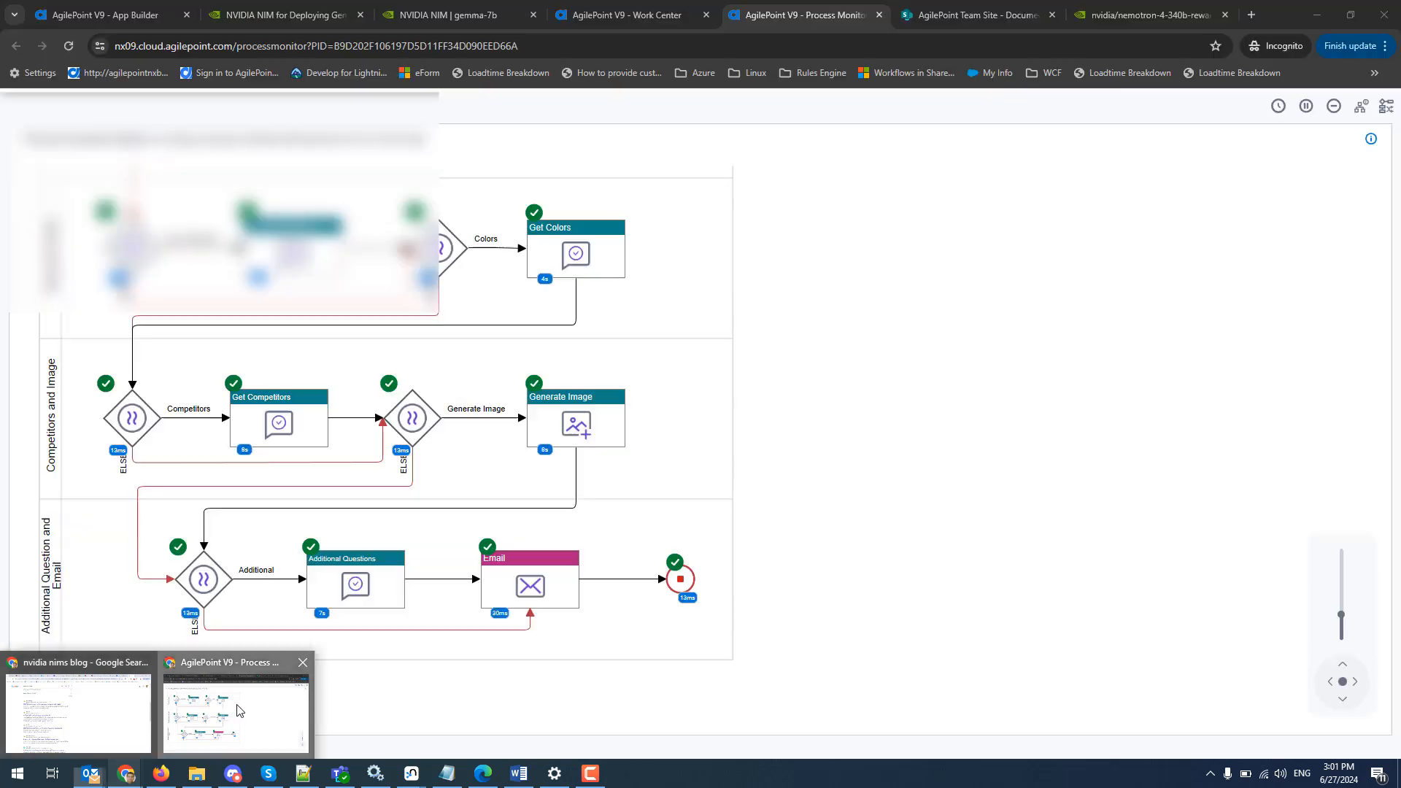
{"action": "left_click", "coordinate": [239, 710]}
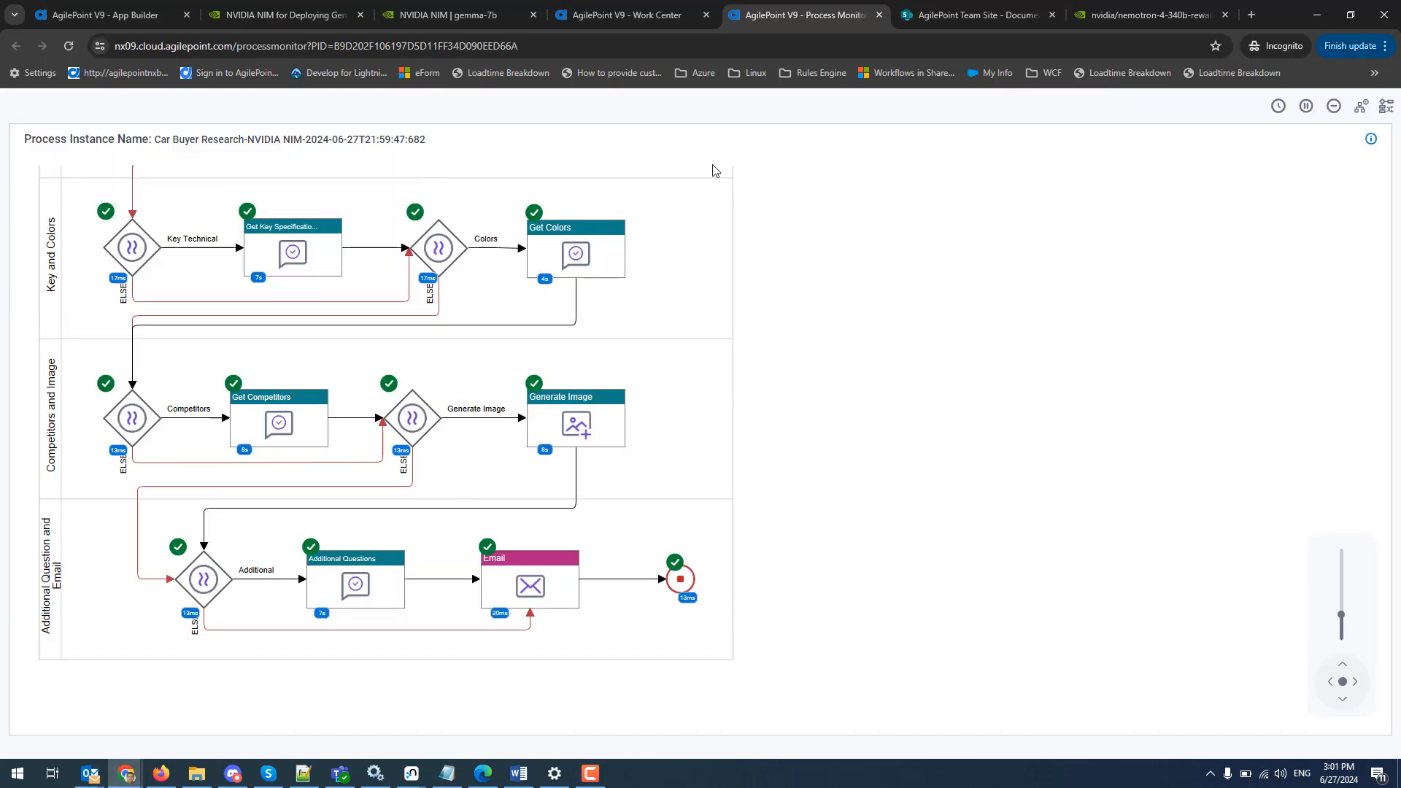
{"action": "left_click", "coordinate": [974, 20]}
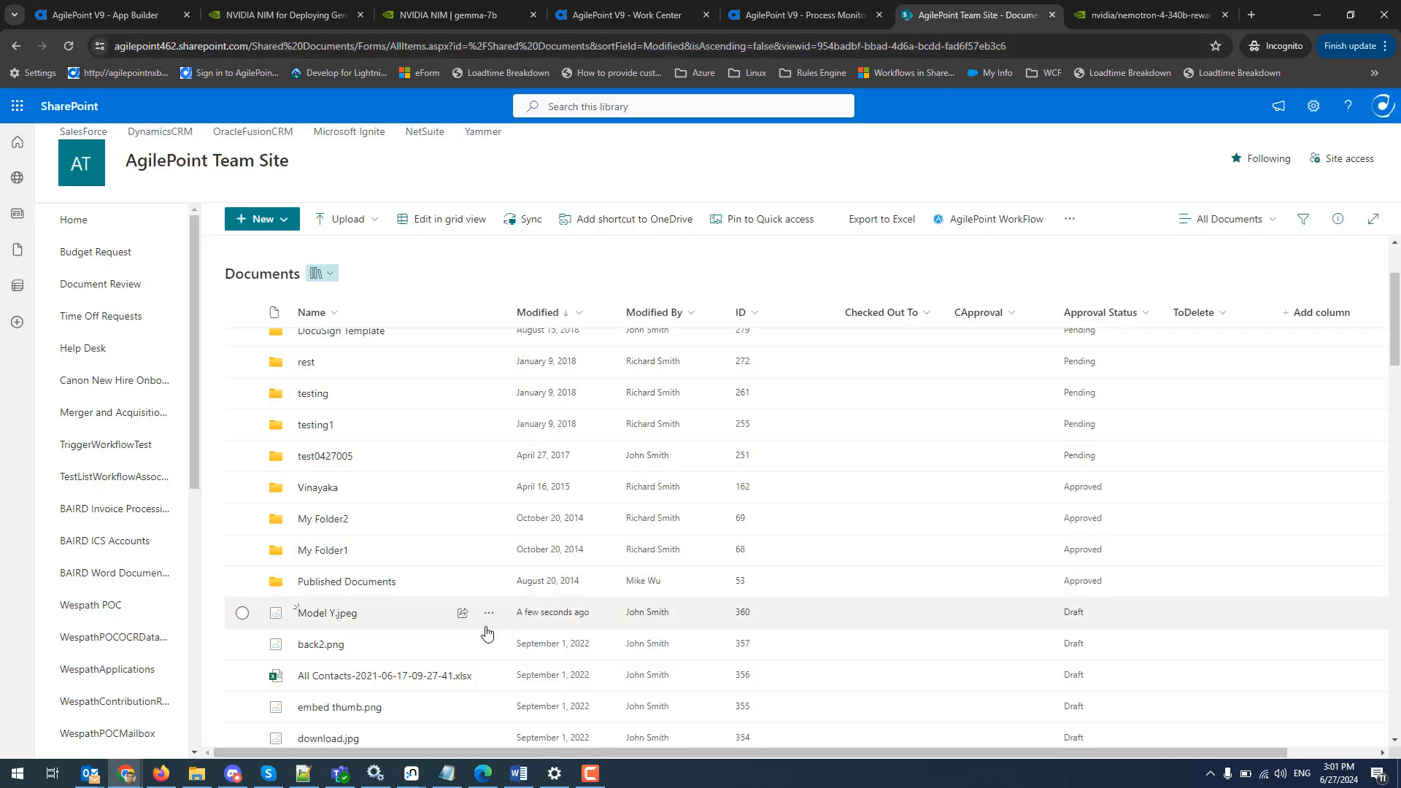
{"action": "left_click", "coordinate": [332, 614]}
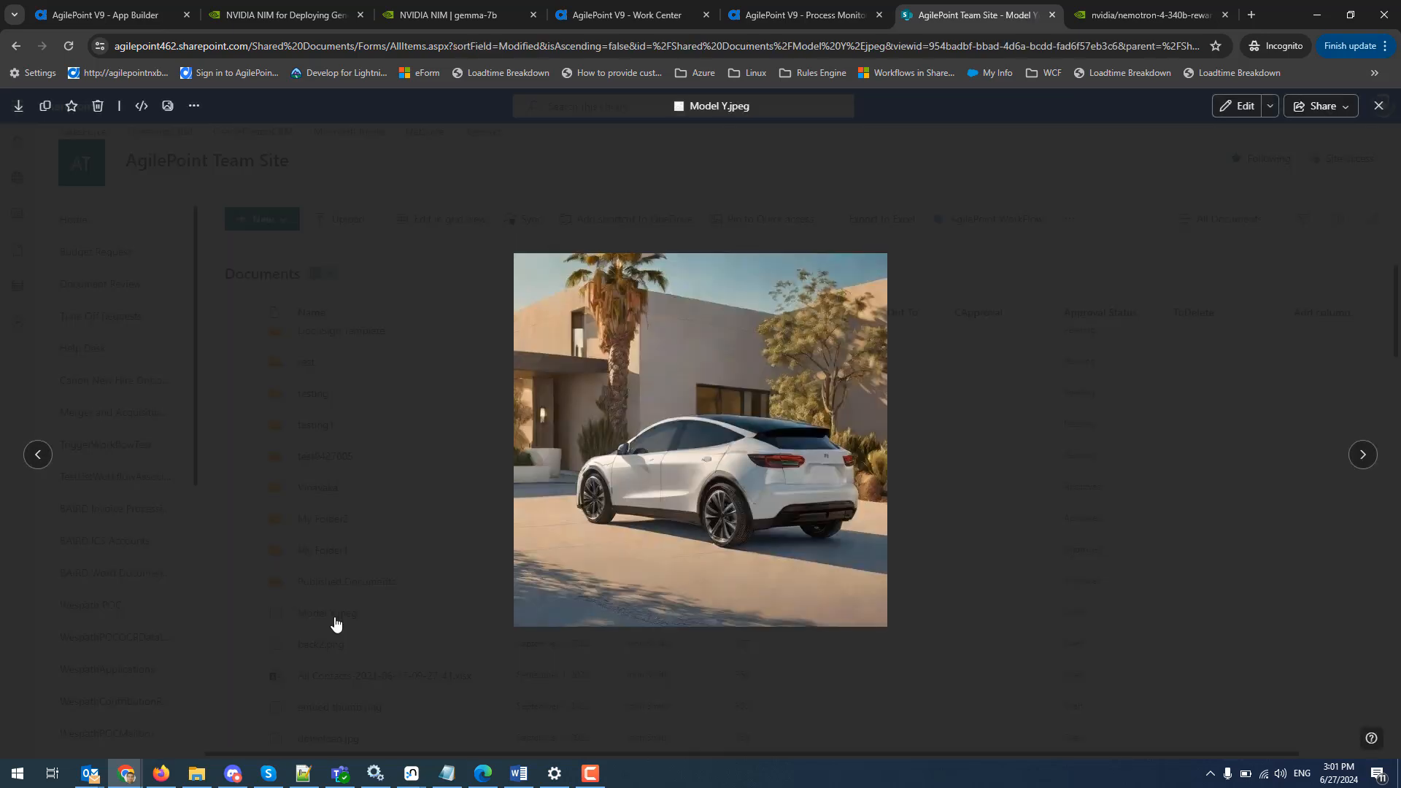